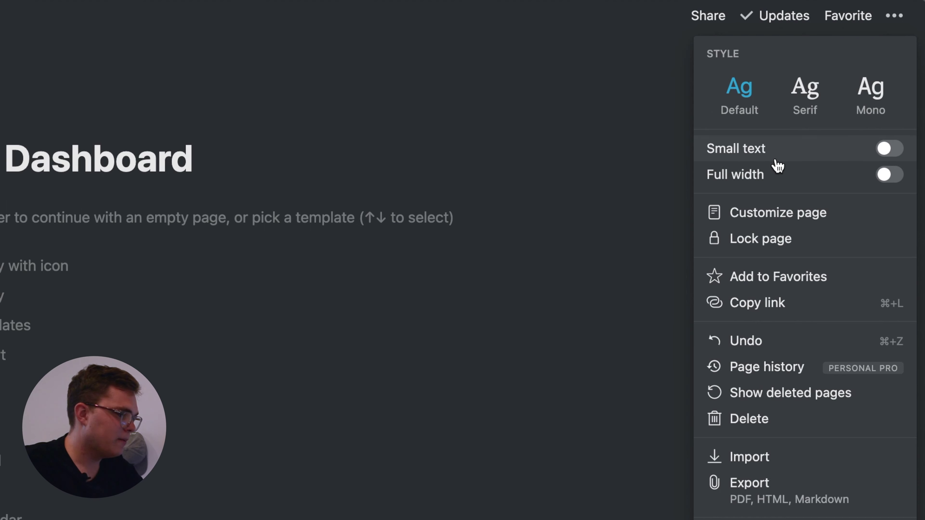
Turn on small text and full width for the Life Dashboard page.
left_click(774, 150)
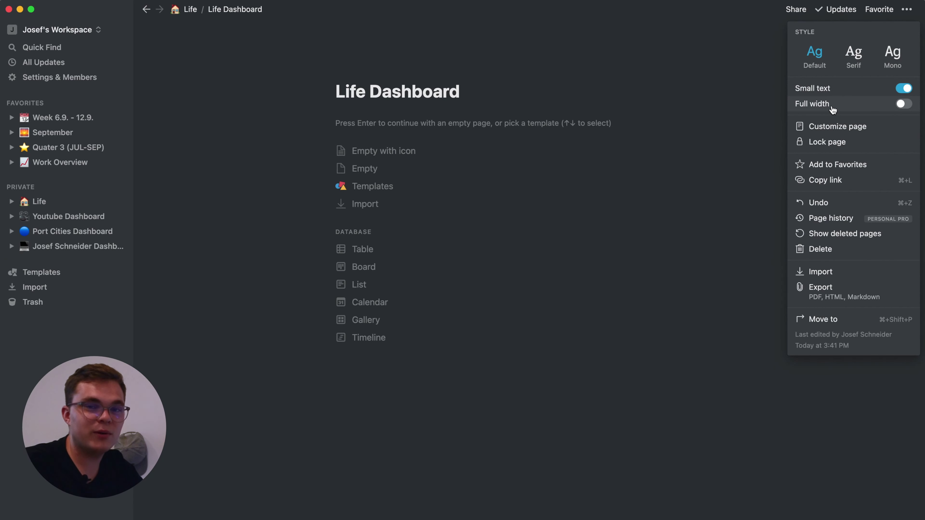
left_click(833, 108)
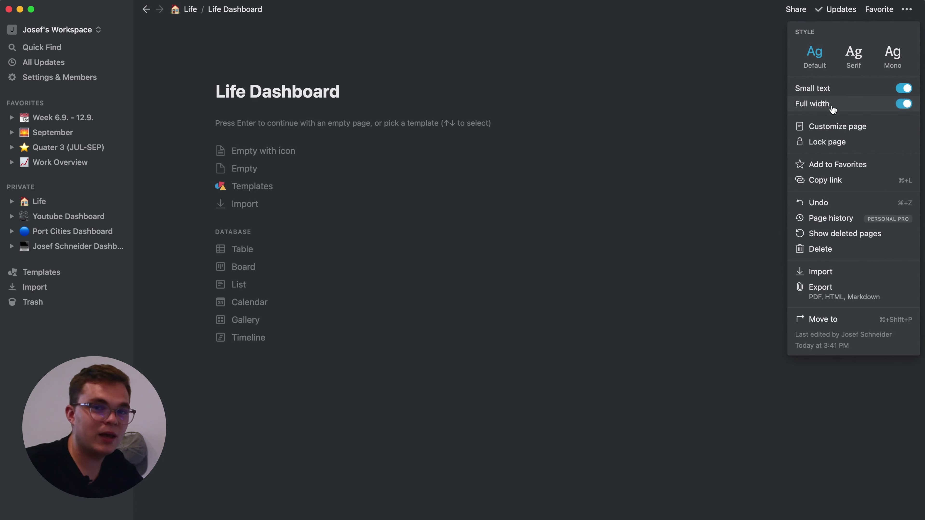
left_click(462, 86)
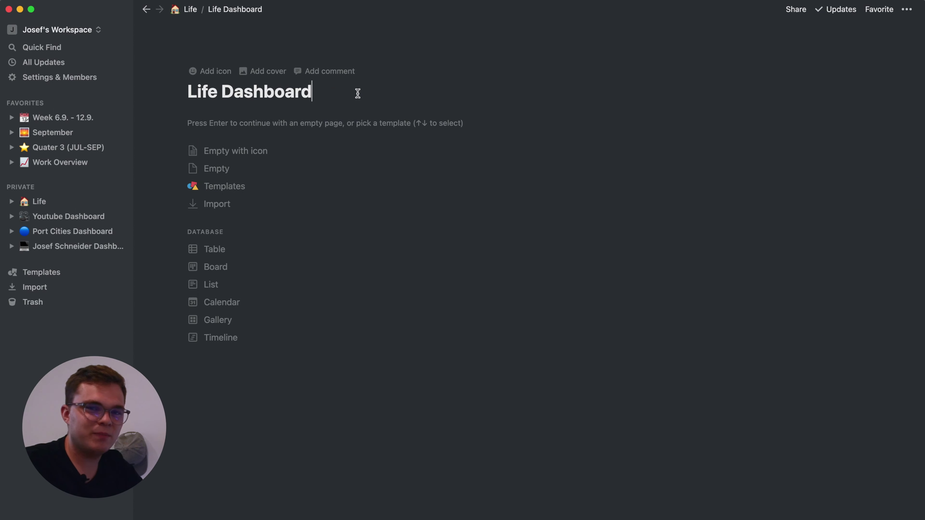
Add the Life Dashboard page to the favorites and remove it from them again.
left_click(907, 9)
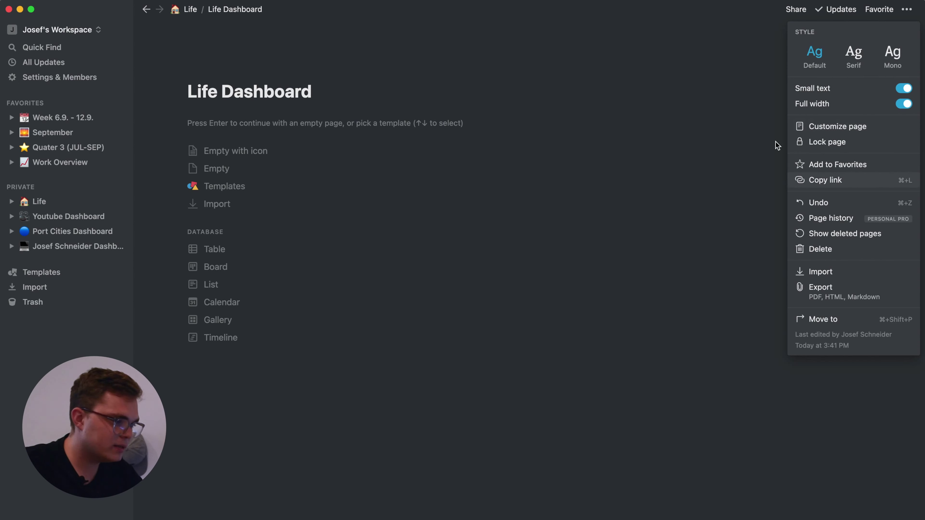
left_click(816, 164)
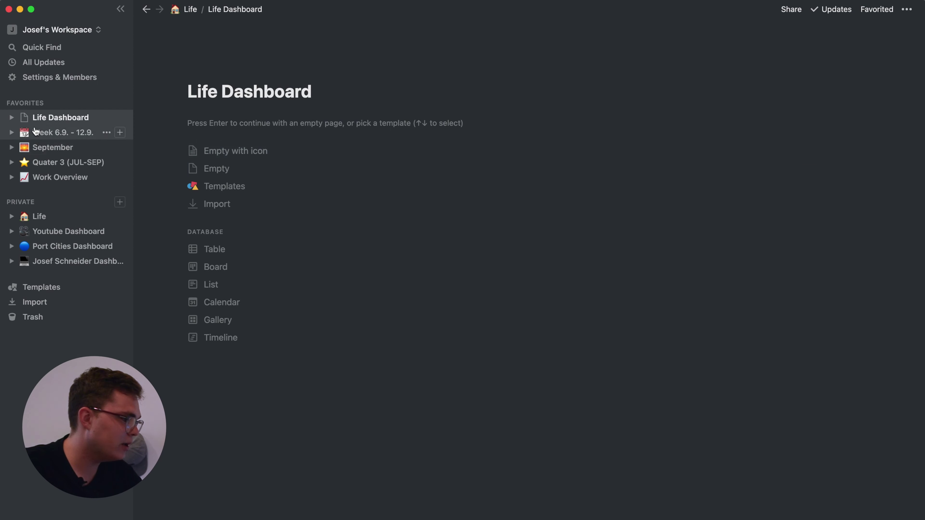
left_click(866, 9)
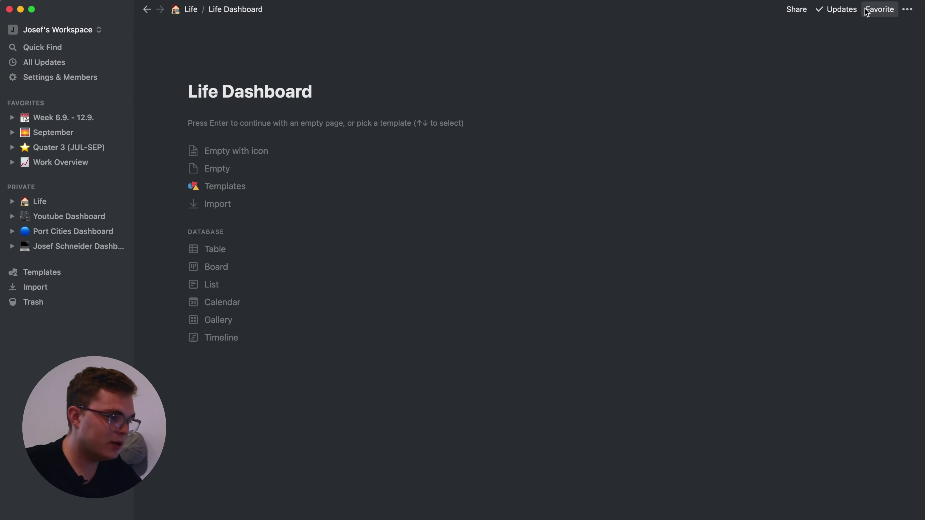
left_click(908, 10)
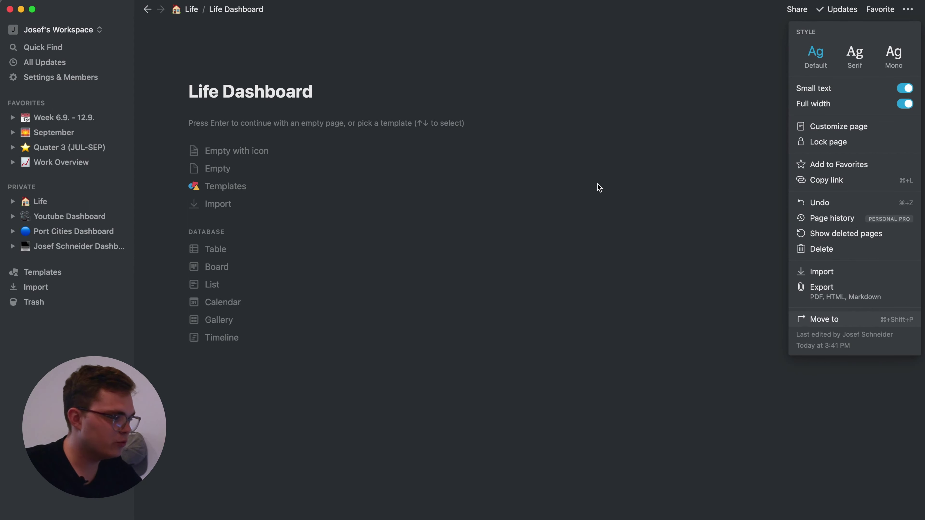
left_click(463, 122)
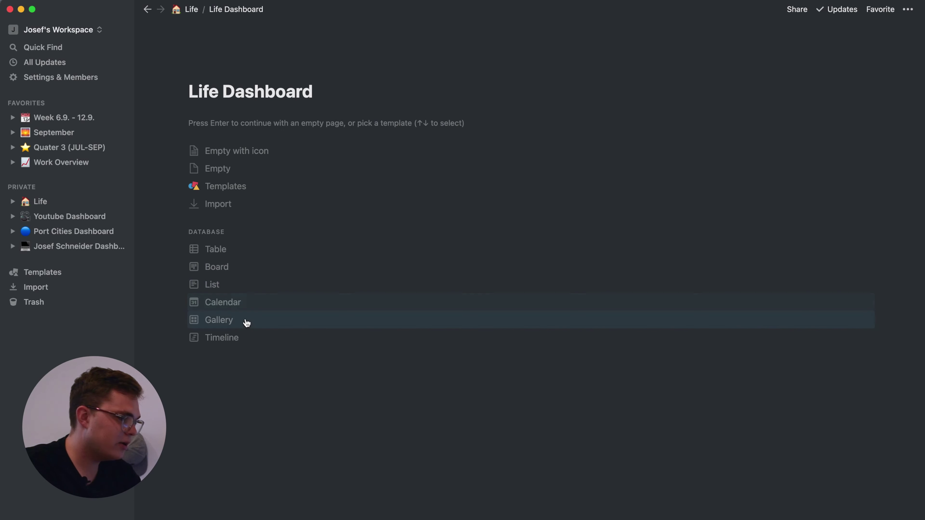
Start the Life Dashboard as an empty page and examine the insertable block types, from basic and inline blocks to databases, media and embeds.
left_click(328, 124)
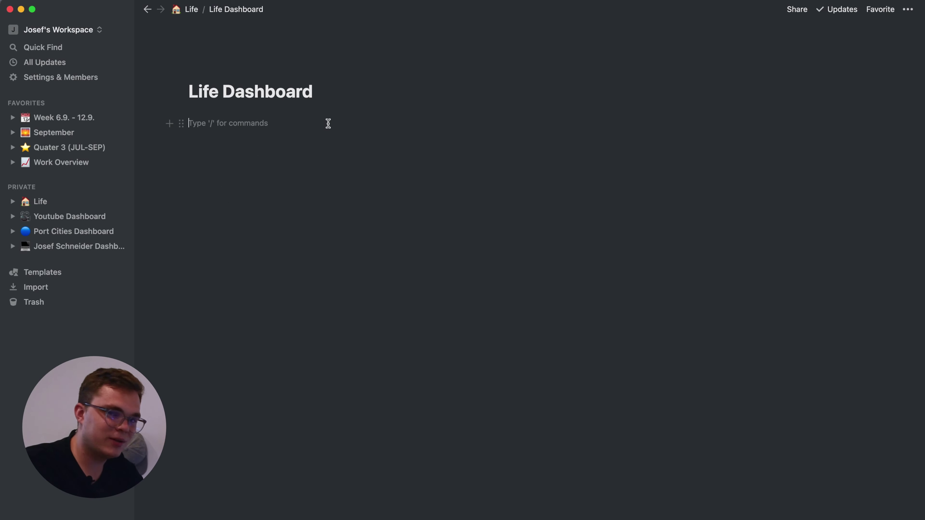
type("/")
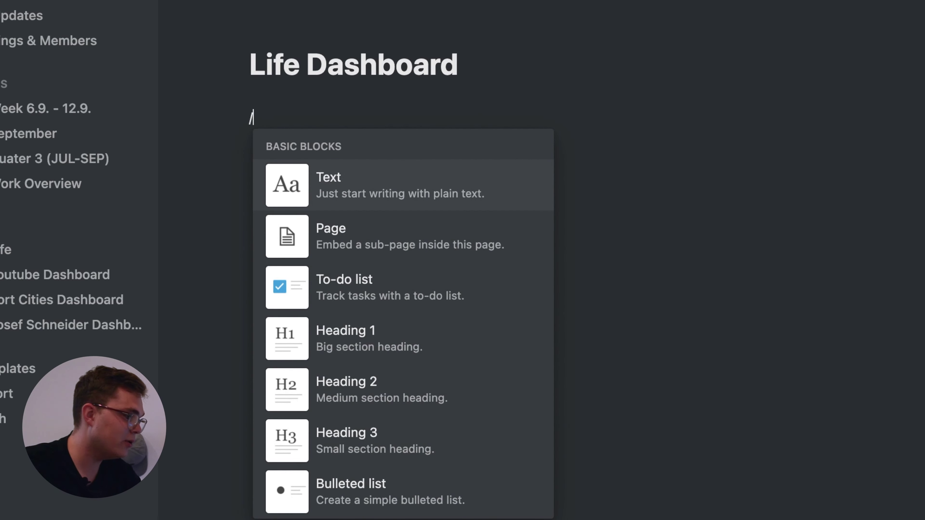
scroll(352, 220, "down", 3)
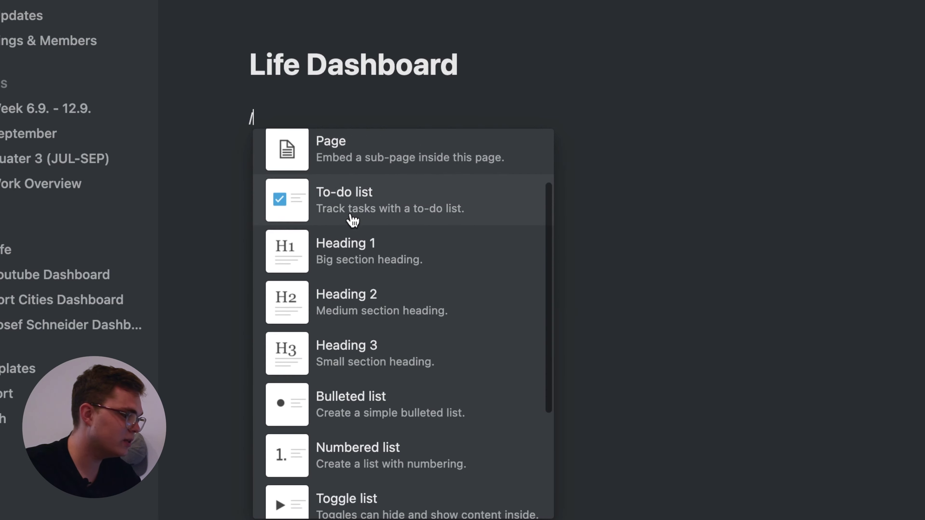
scroll(352, 220, "down", 6)
scroll(386, 379, "down", 10)
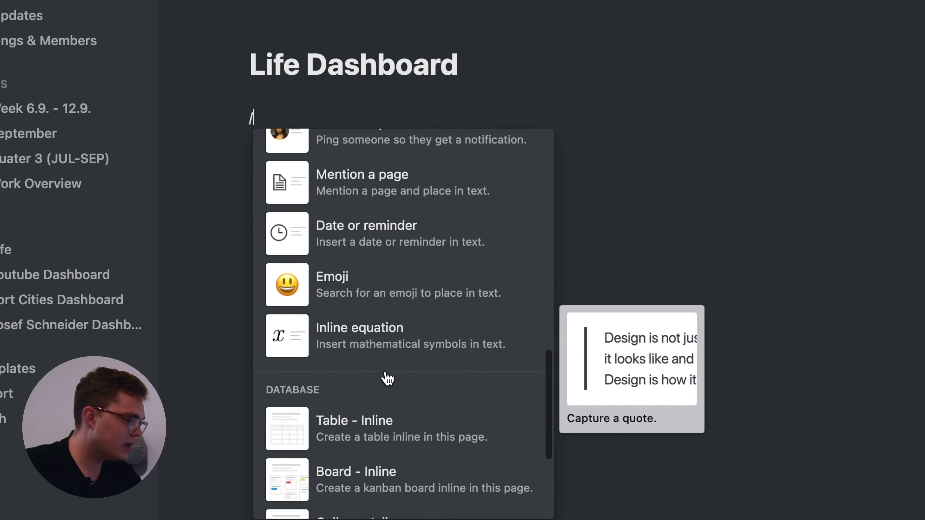
scroll(387, 378, "down", 10)
scroll(393, 329, "up", 20)
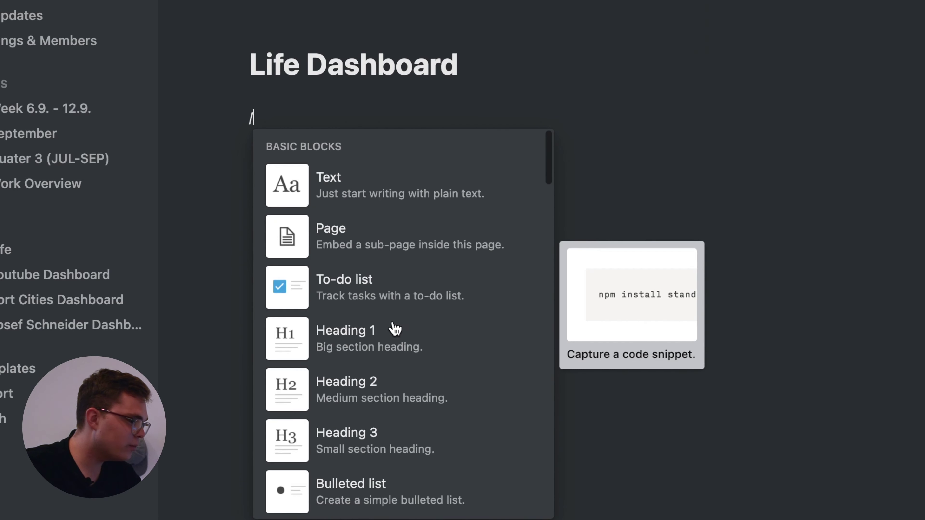
scroll(388, 244, "down", 10)
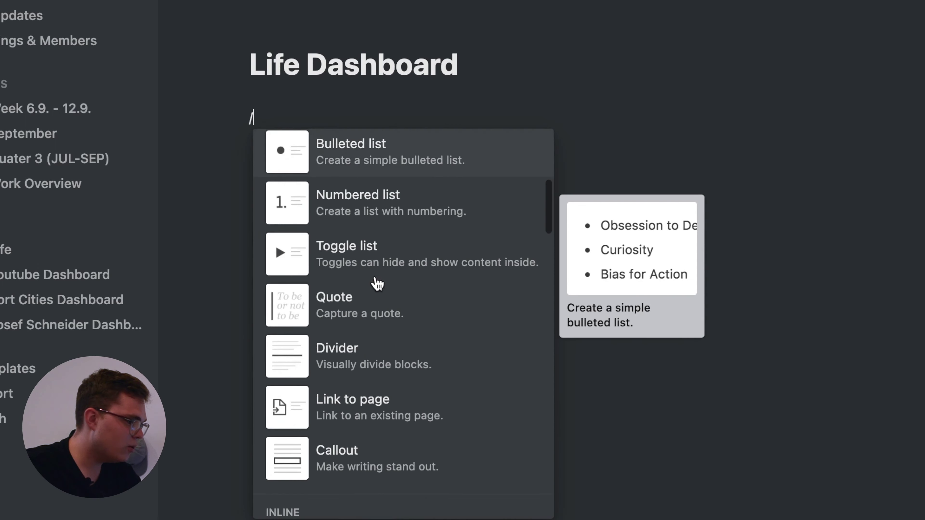
scroll(377, 284, "down", 8)
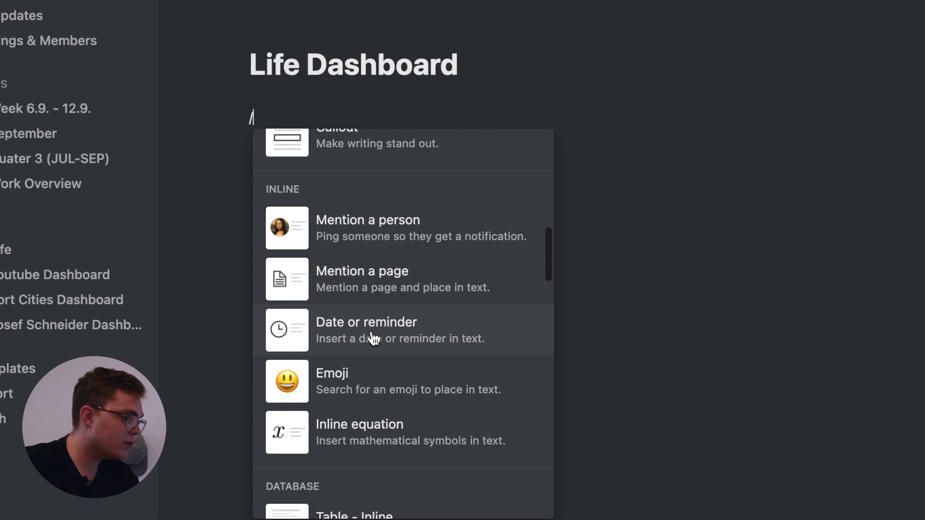
scroll(374, 338, "down", 8)
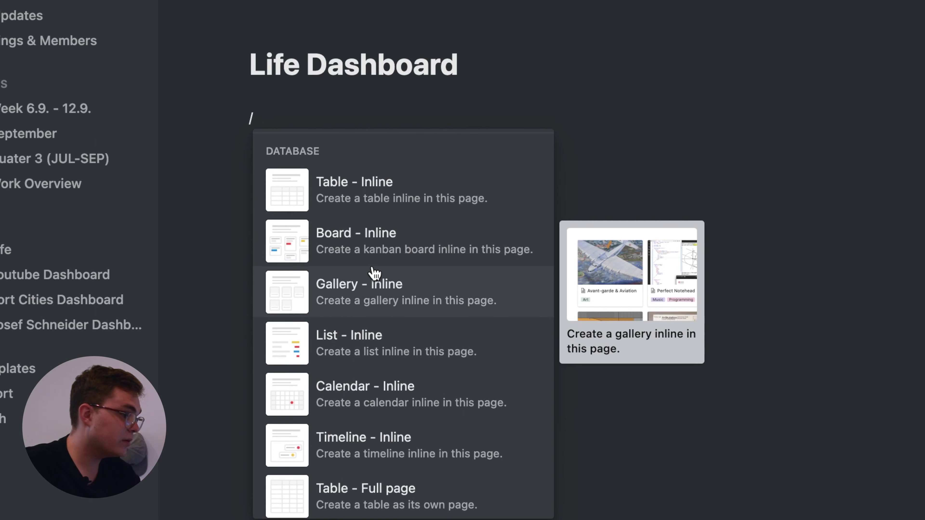
scroll(375, 273, "down", 15)
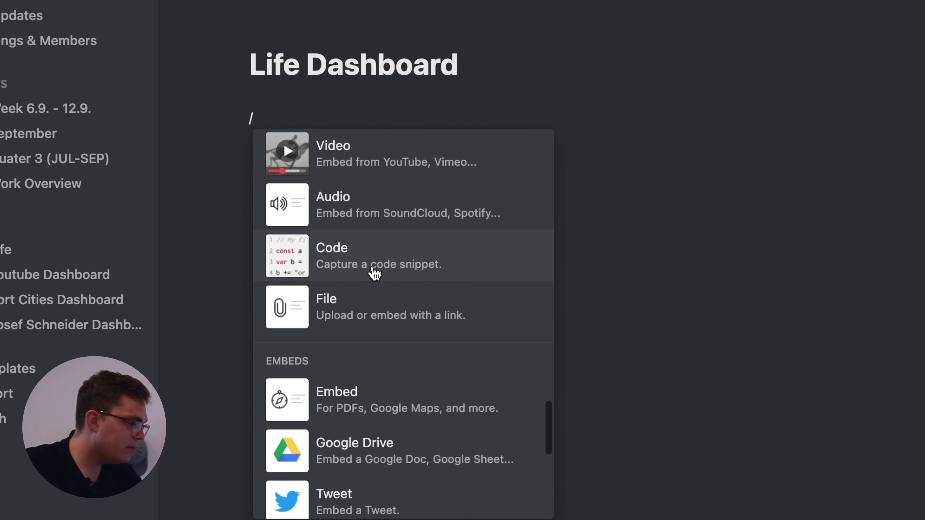
scroll(380, 293, "down", 3)
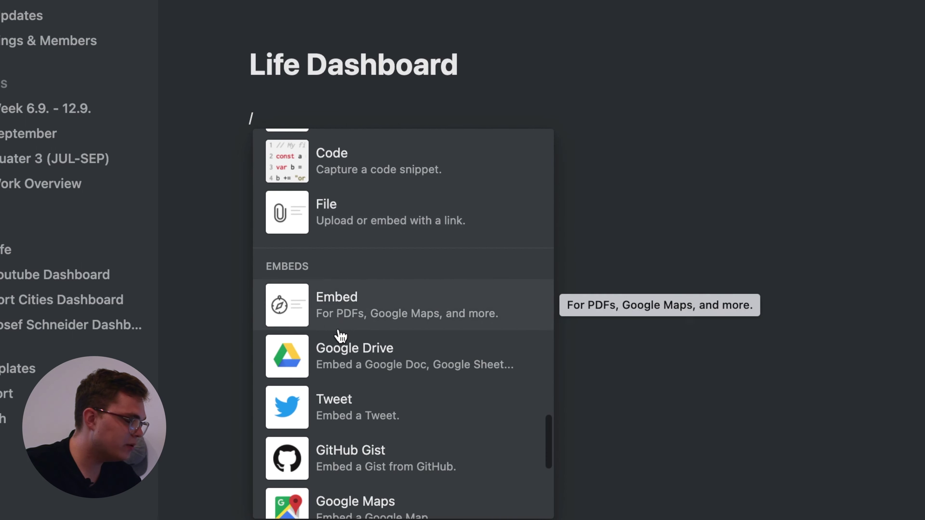
scroll(386, 346, "down", 2)
scroll(429, 350, "down", 3)
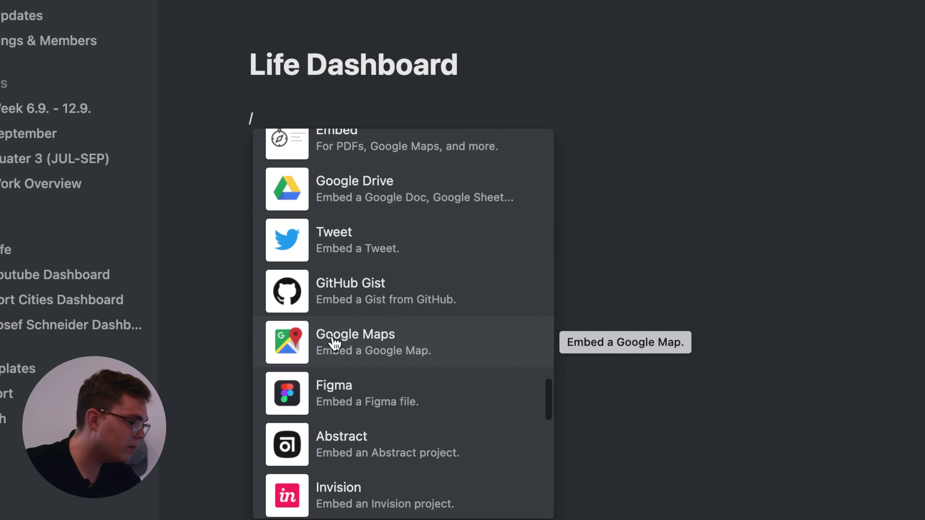
scroll(430, 346, "down", 3)
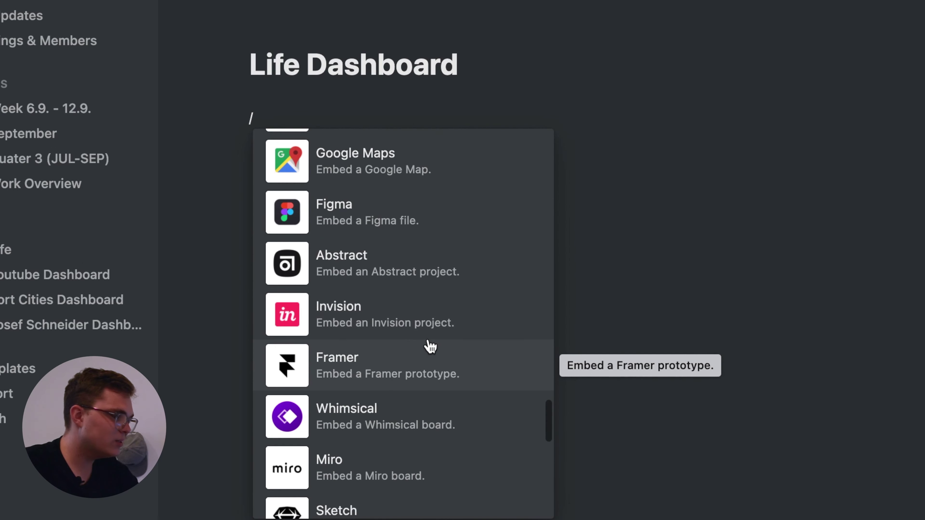
scroll(407, 313, "up", 15)
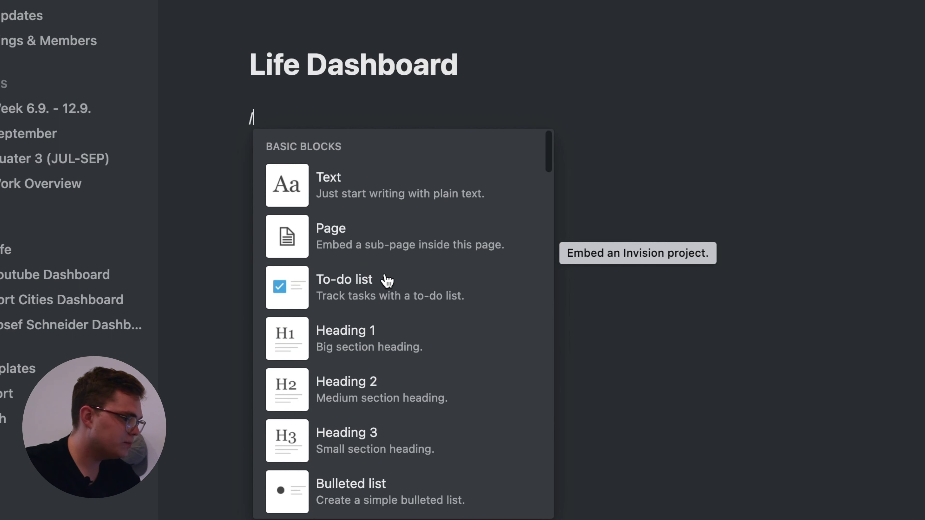
key("BackSpace")
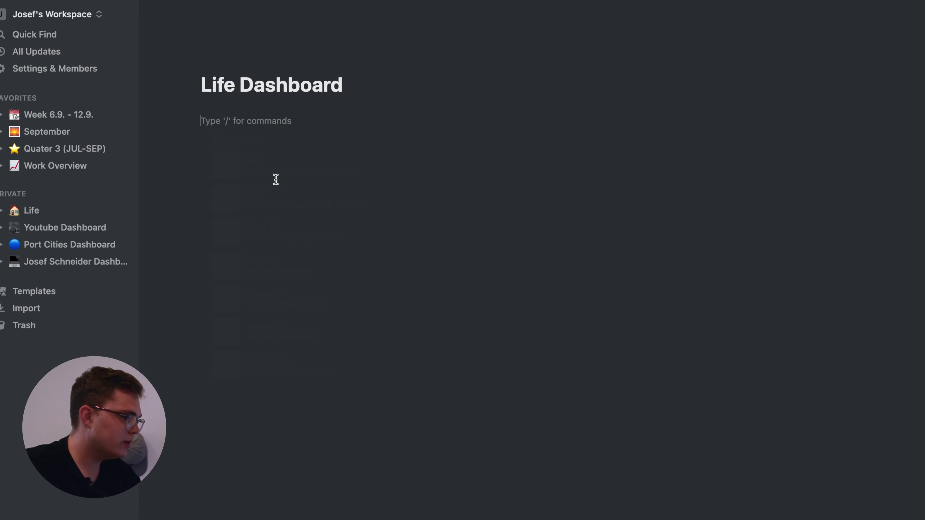
Insert a Heading 2 block reading "Work" as the first content below the page title.
type("/head")
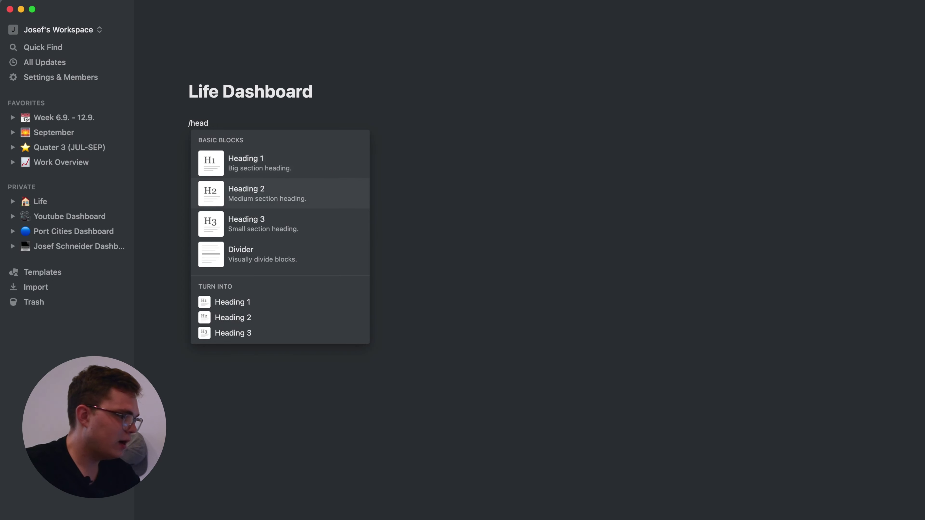
key("Return")
type("Work")
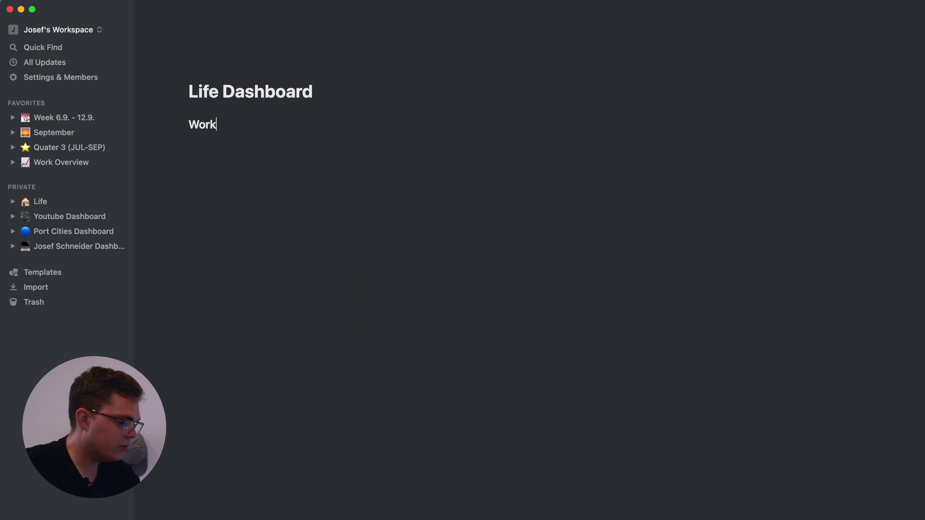
key("Return")
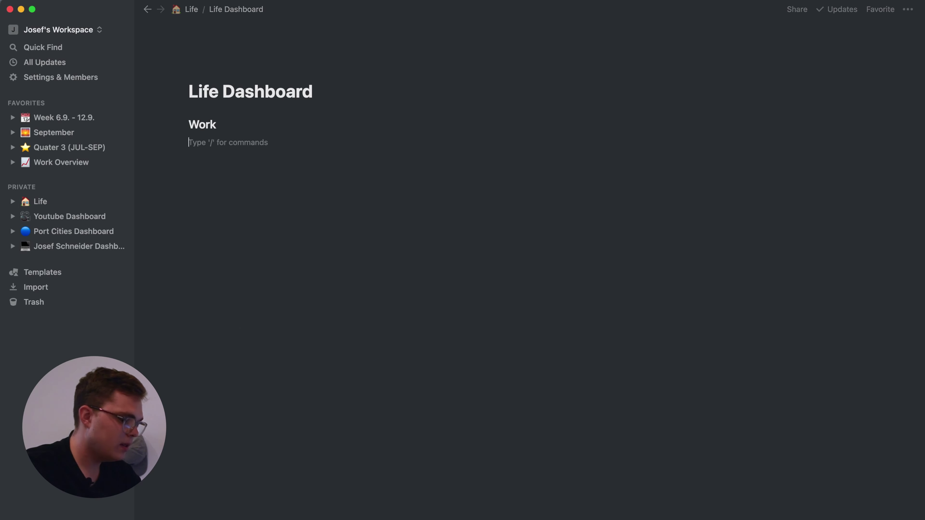
Add a Heading 2 block reading "Personal life" below the Work heading.
type("/head")
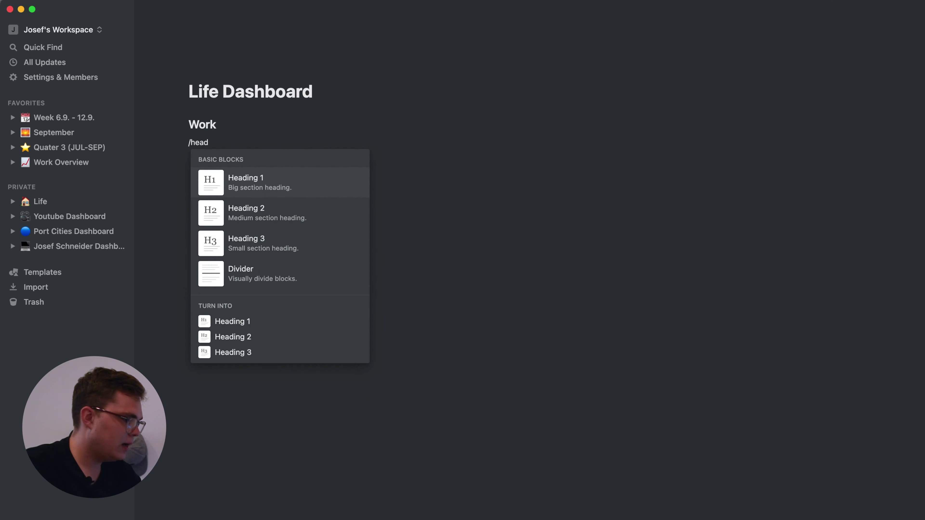
key("Return")
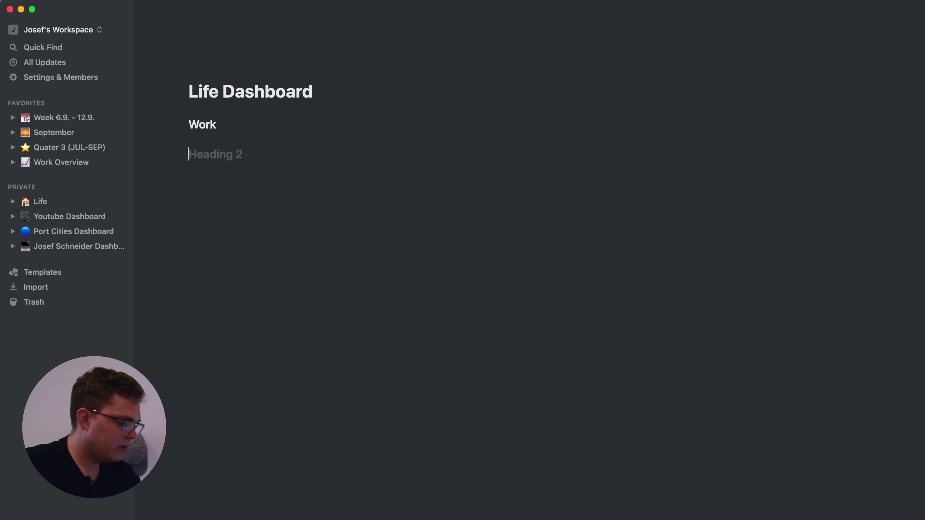
type("Personal life")
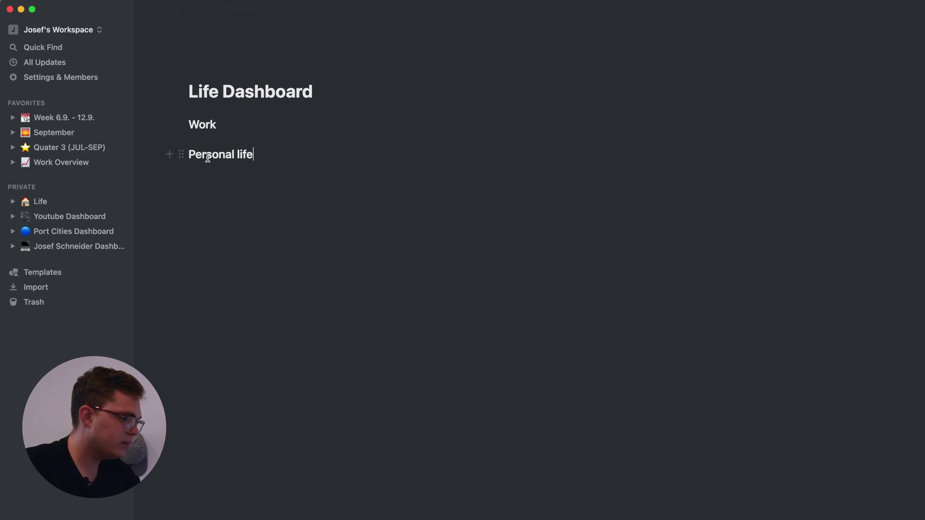
key("Return")
Add a Heading 2 block reading "Our own business" below the Personal life heading.
type("/head")
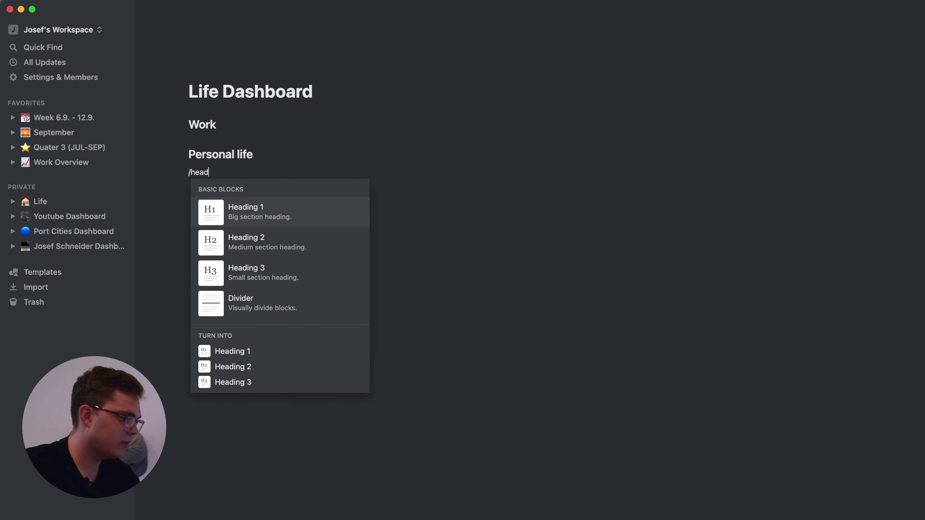
key("Down")
key("Return")
type("OUr o")
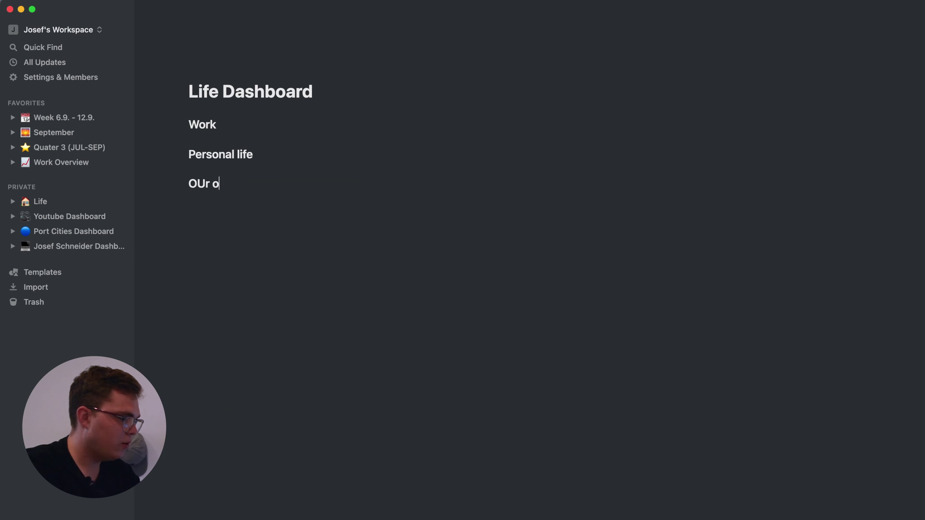
type("w")
key("BackSpace")
key("BackSpace")
key("BackSpace")
key("BackSpace")
key("BackSpace")
key("BackSpace")
type("Our own business")
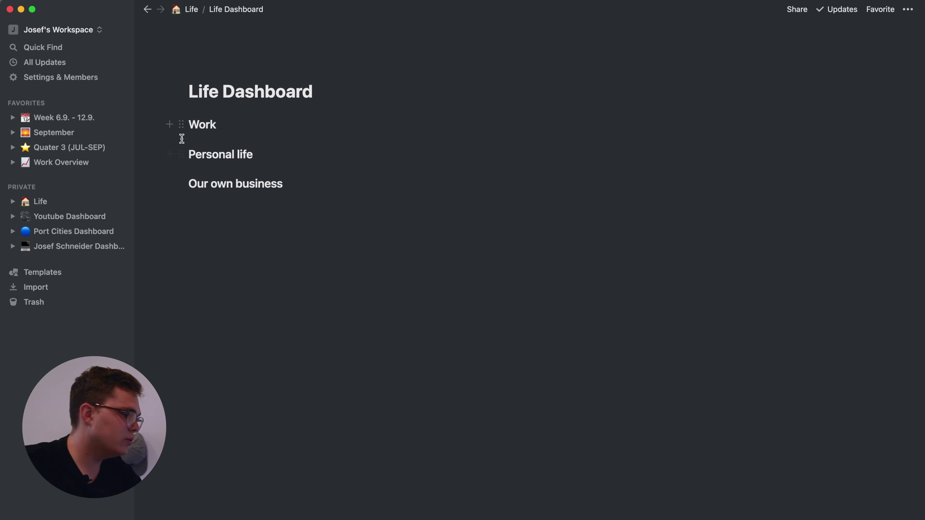
Give the Work heading a yellow background.
left_click(181, 154)
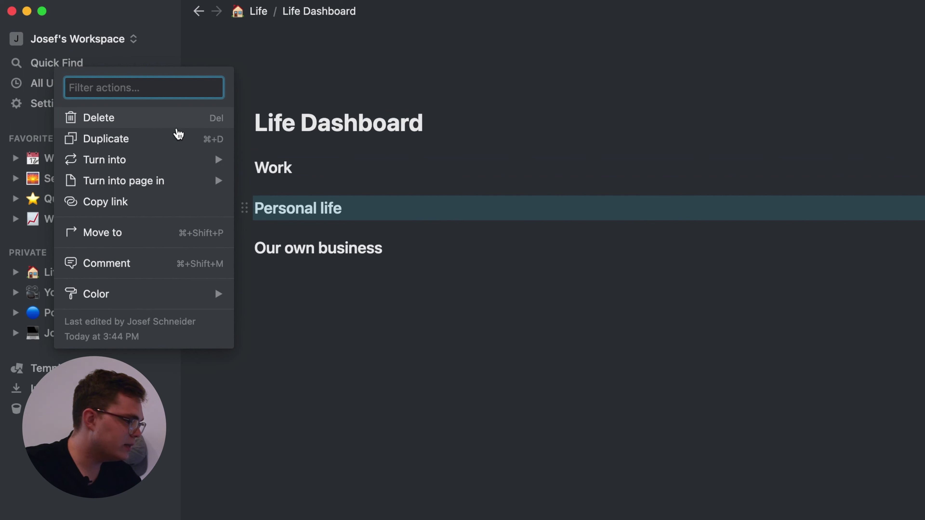
mouse_move(165, 165)
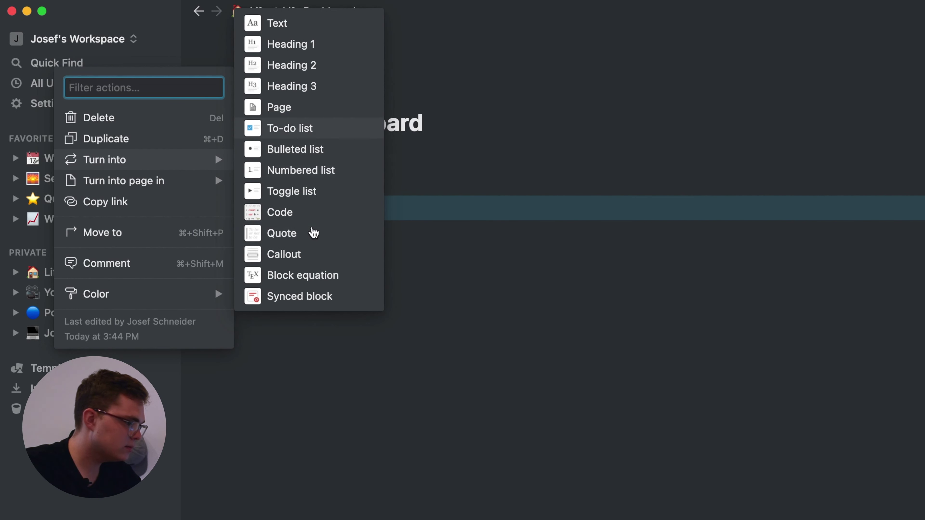
mouse_move(156, 183)
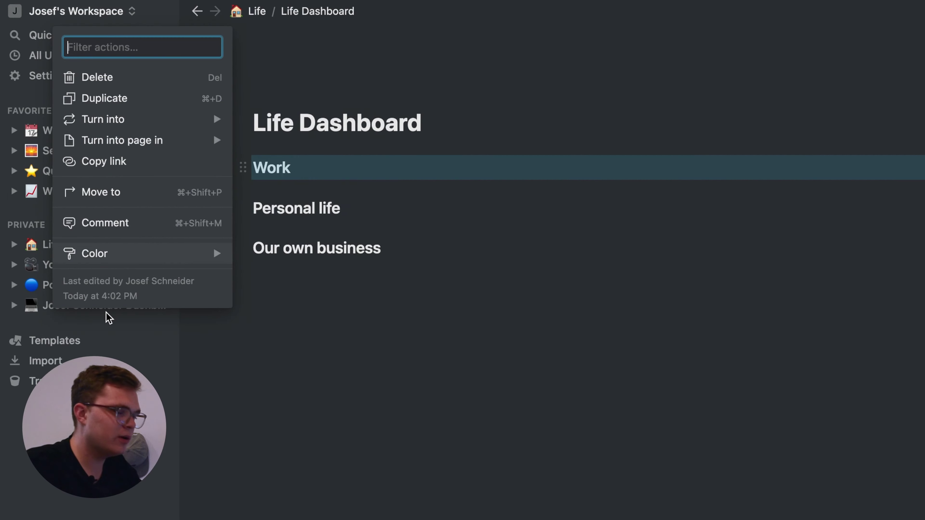
mouse_move(159, 259)
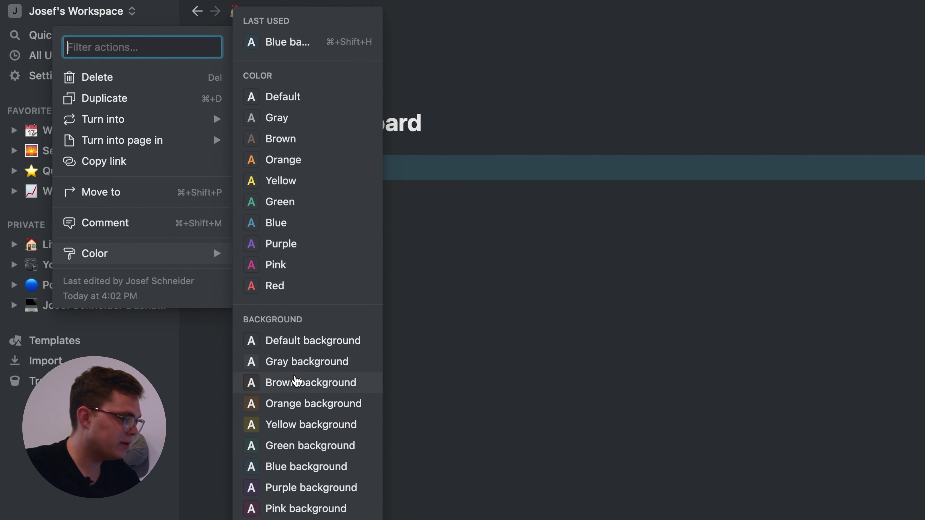
left_click(271, 425)
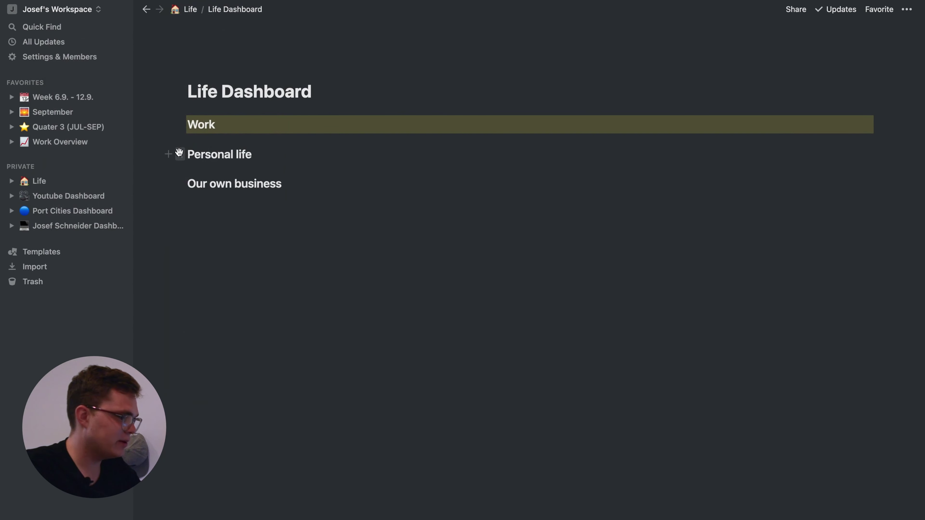
Give the Personal life heading a green background and the Our own business heading a red background.
left_click(182, 156)
mouse_move(113, 216)
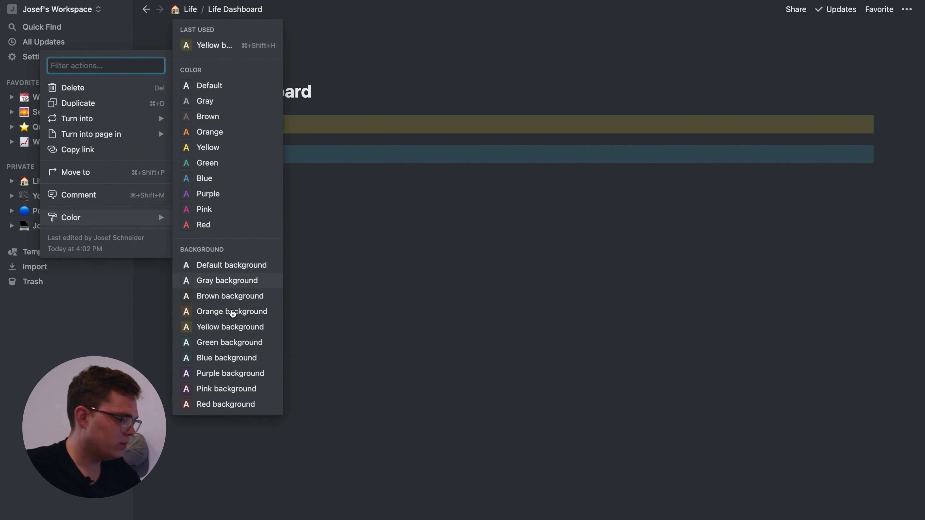
left_click(222, 346)
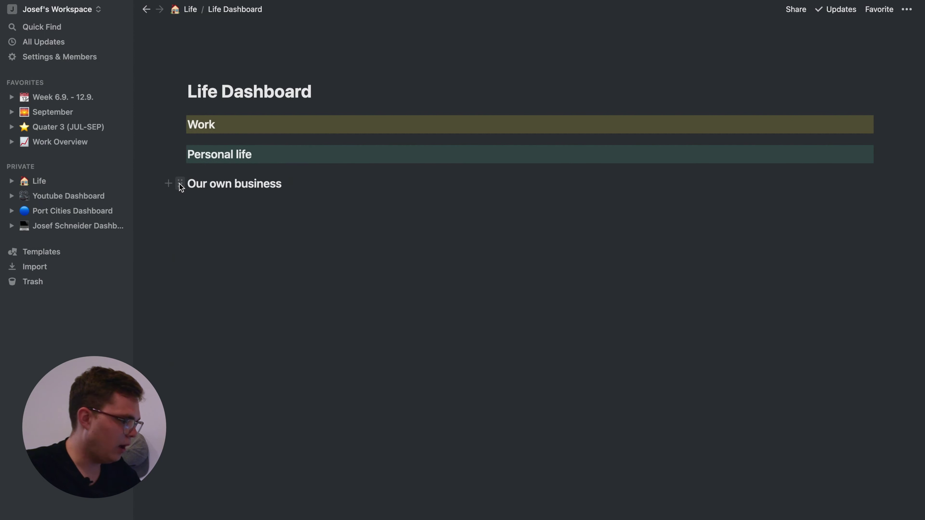
left_click(180, 184)
mouse_move(111, 248)
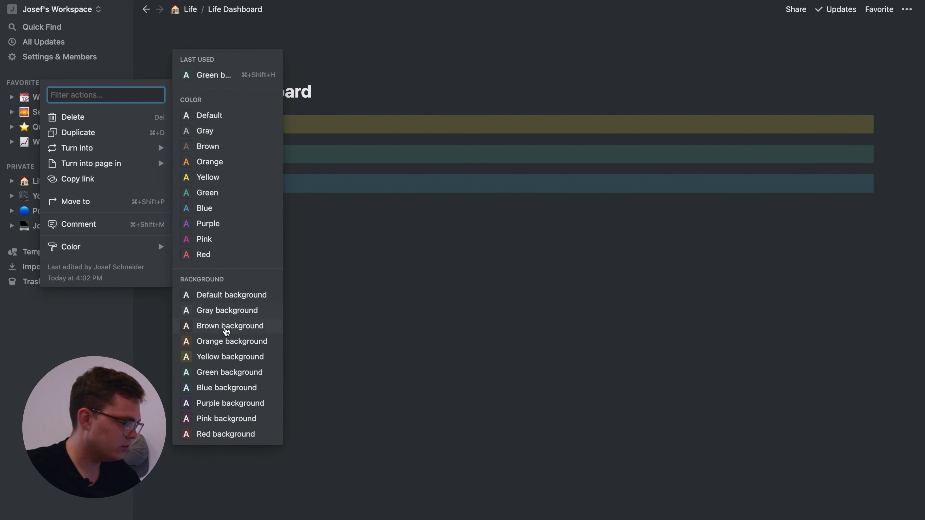
mouse_move(143, 250)
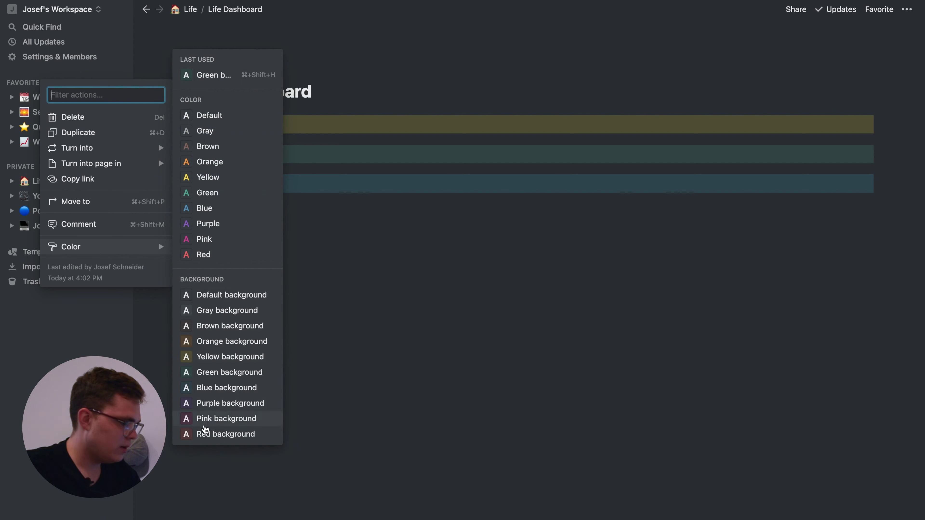
left_click(207, 433)
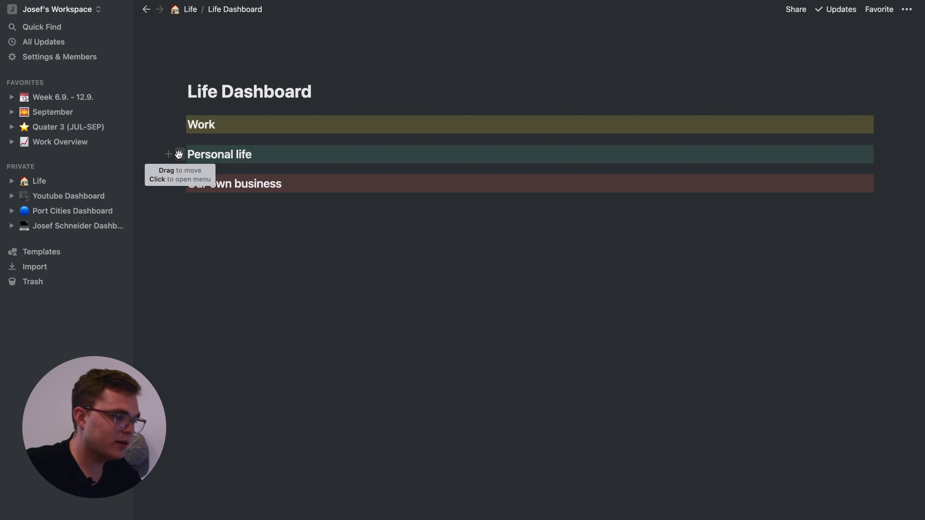
Arrange the headings side by side in three columns, ordered Work, Personal life and Our own business.
left_click_drag(177, 156, 874, 124)
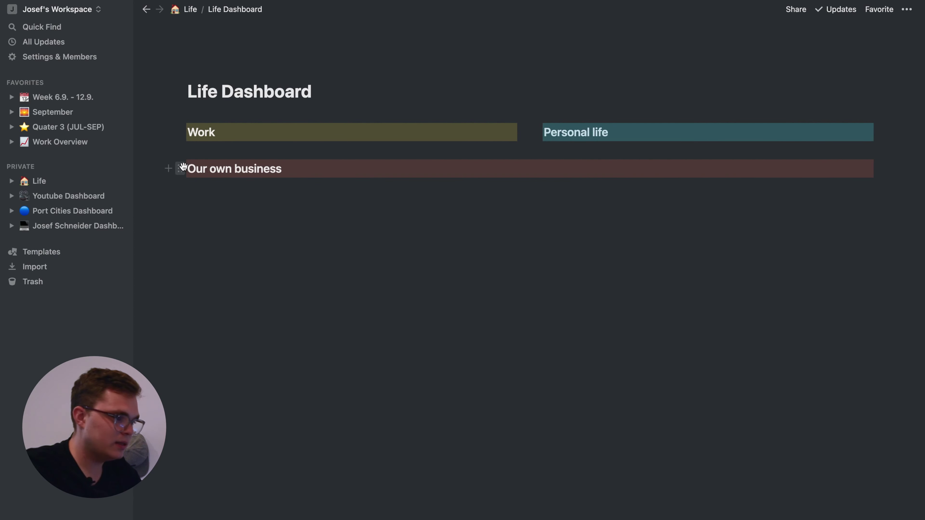
left_click_drag(181, 169, 880, 130)
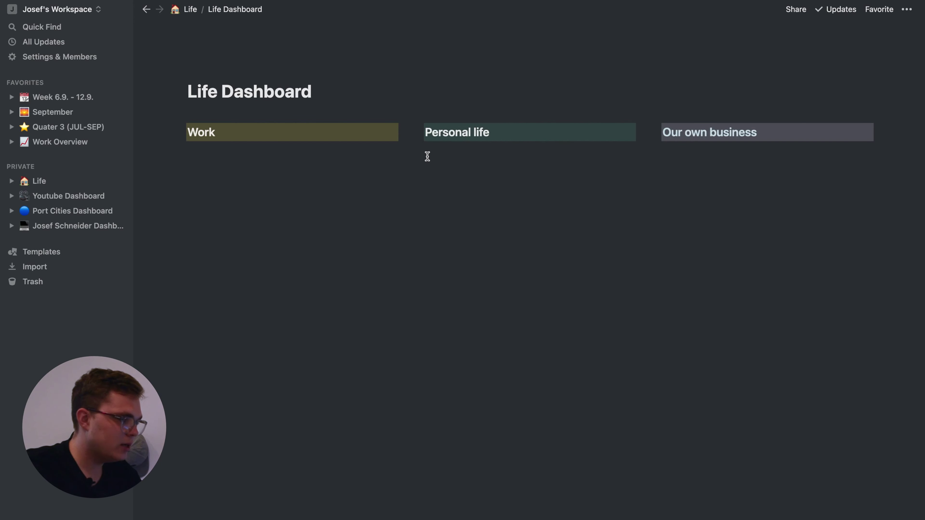
mouse_move(412, 144)
left_mouse_down()
mouse_move(330, 145)
mouse_move(518, 148)
mouse_move(307, 171)
mouse_move(421, 163)
mouse_move(412, 161)
left_mouse_up()
Add a text block reading "Welcome in the Work dashaboard" below the Work heading.
left_click(169, 132)
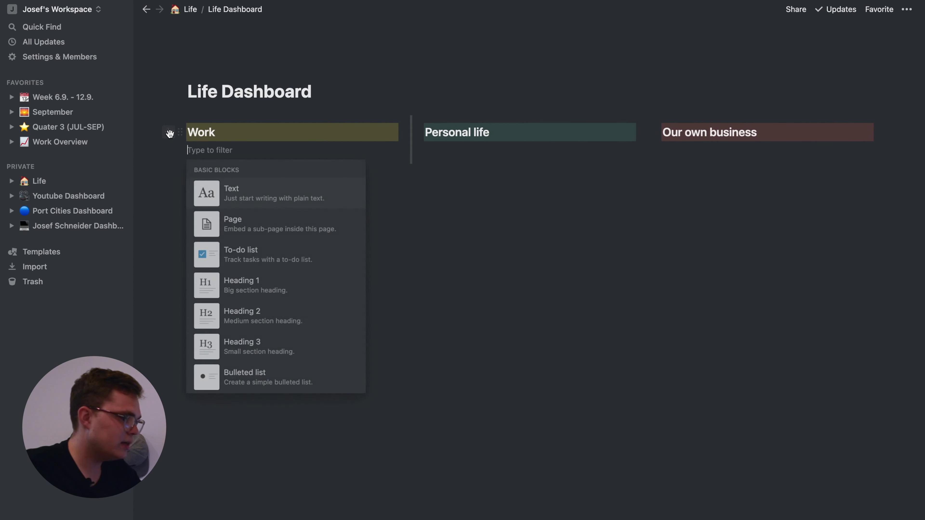
left_click(263, 197)
type("Weldome")
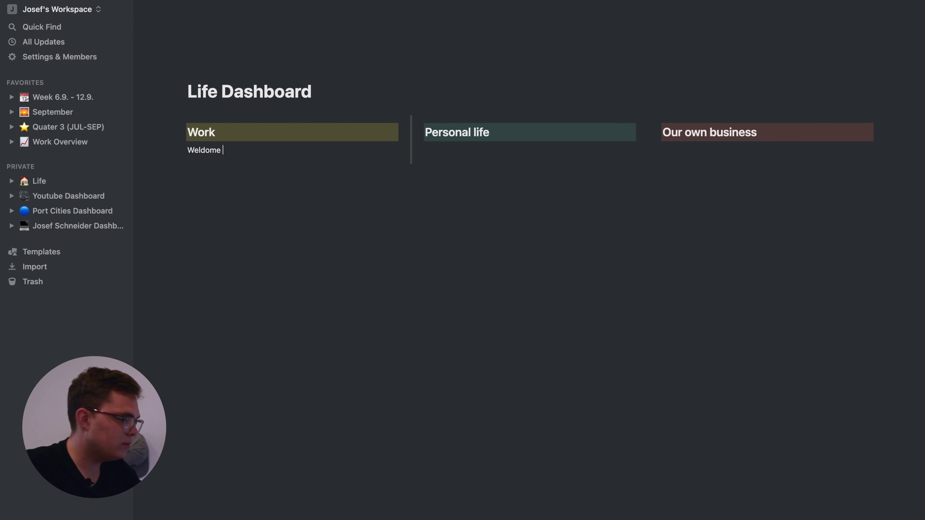
key("BackSpace")
key("BackSpace")
key("BackSpace")
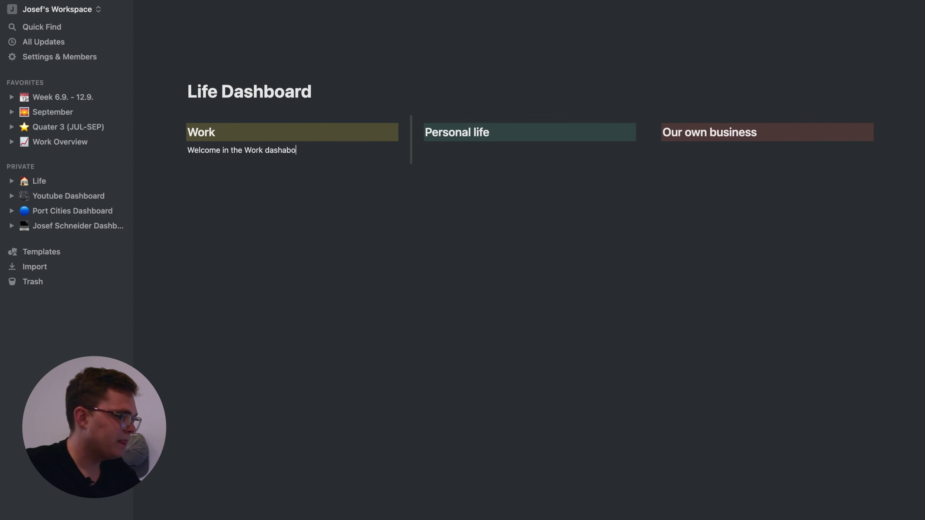
Add a page icon to Life Dashboard and set it to the red heart emoji.
mouse_move(327, 84)
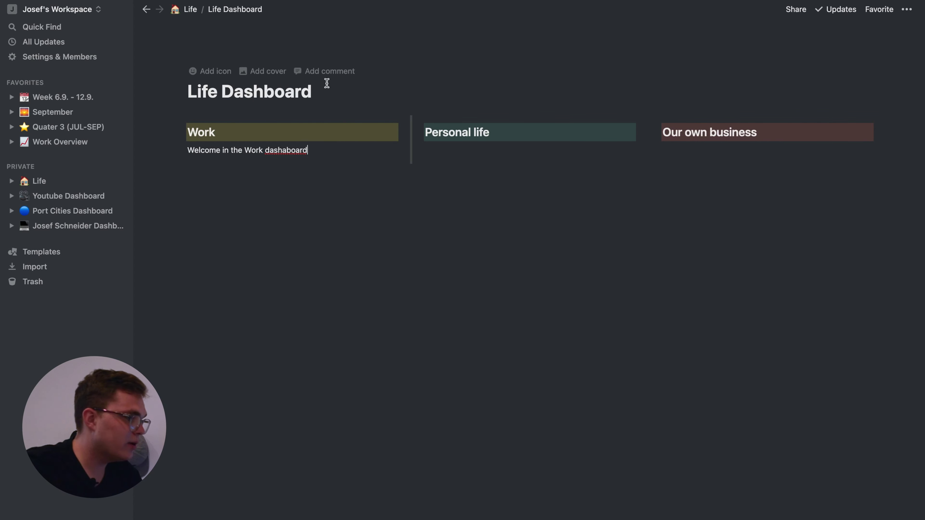
left_click(210, 71)
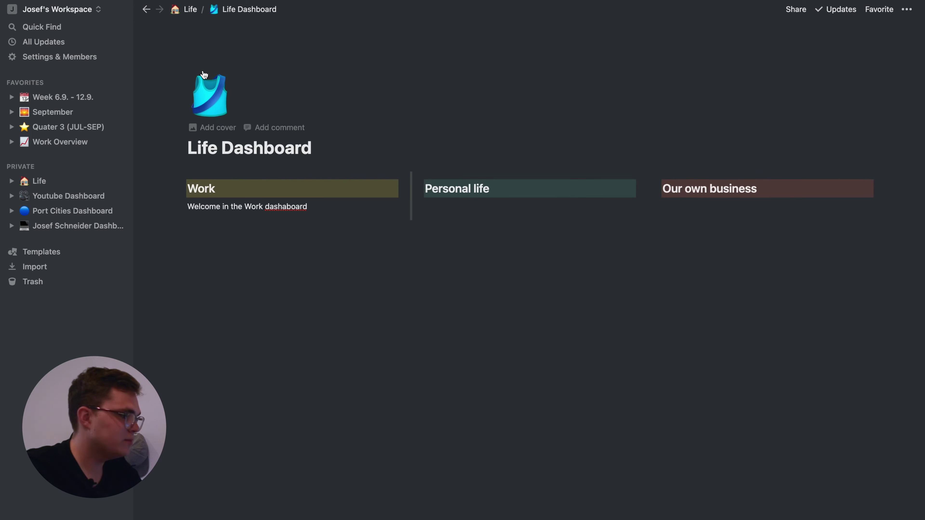
left_click(204, 77)
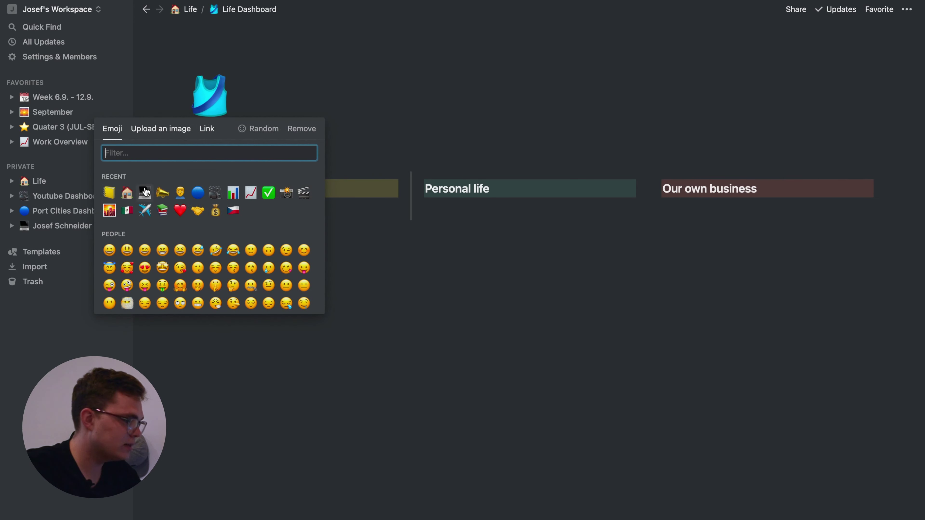
left_click(180, 210)
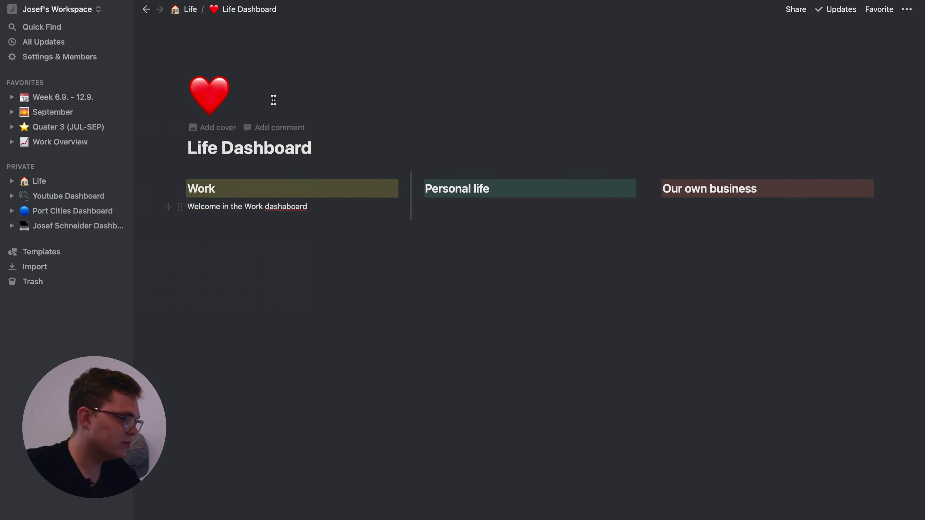
Add a page cover and set it to the solid red color from the gallery.
left_click(213, 127)
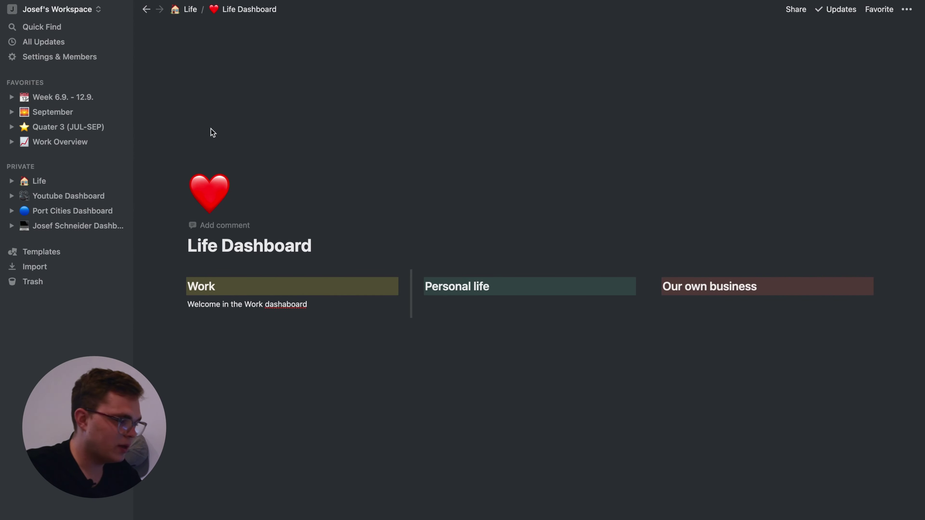
left_click(803, 182)
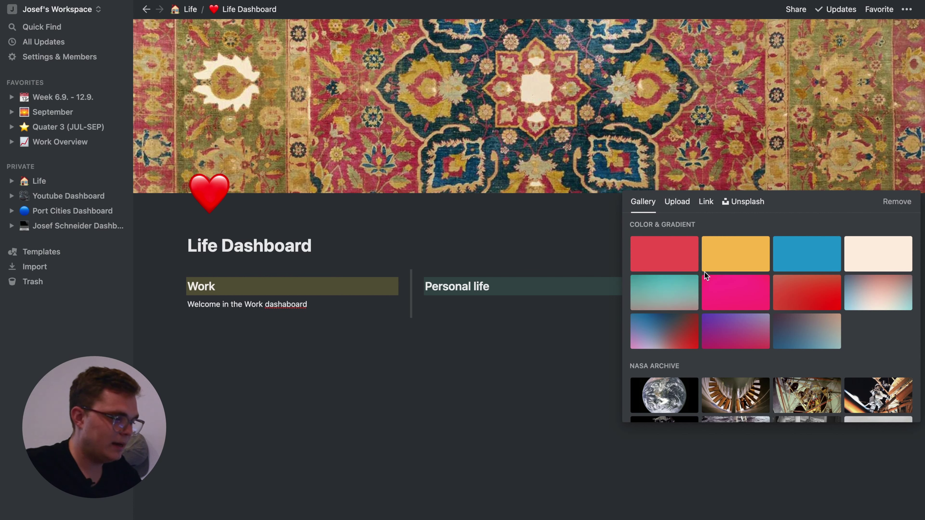
left_click(742, 269)
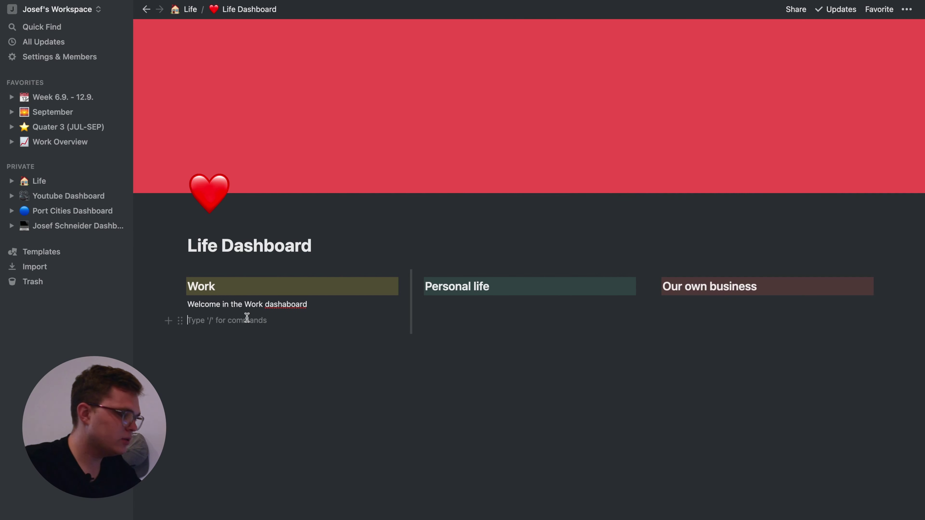
Add a to-do list with items "Test 1" and "Test 2" below the Work welcome text, and toggle the Test 1 checkbox on and off.
type("/")
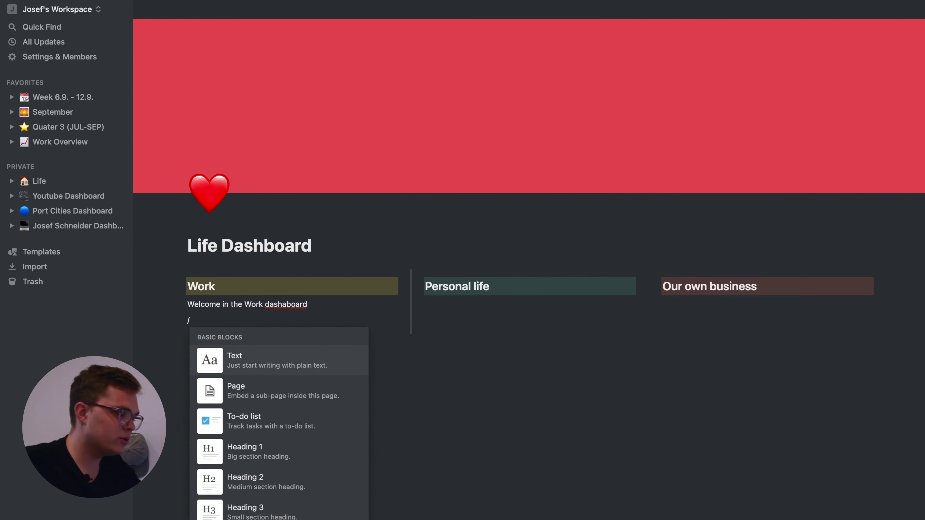
scroll(275, 399, "down", 1)
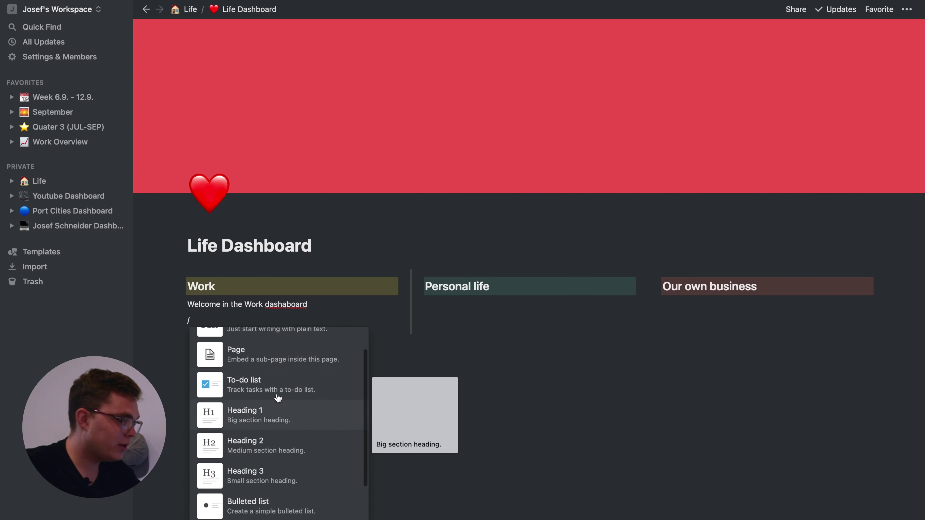
left_click(278, 391)
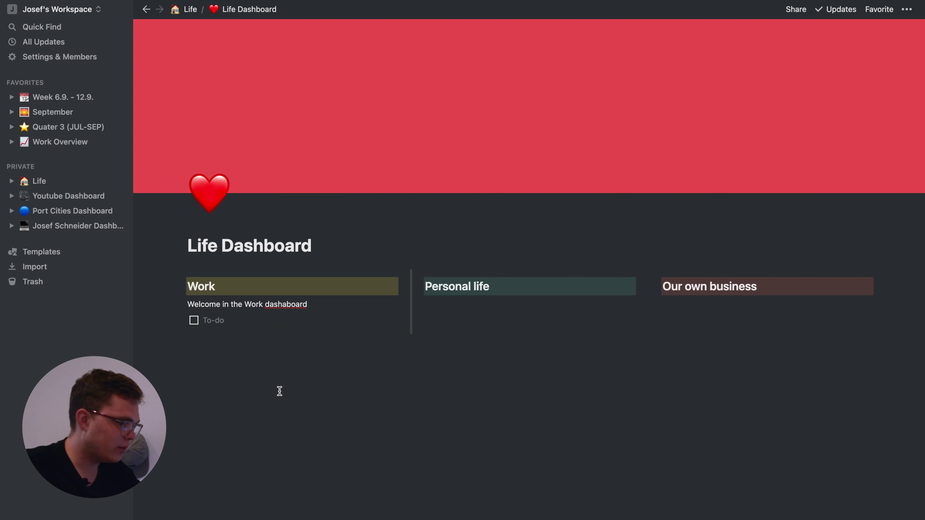
type("O")
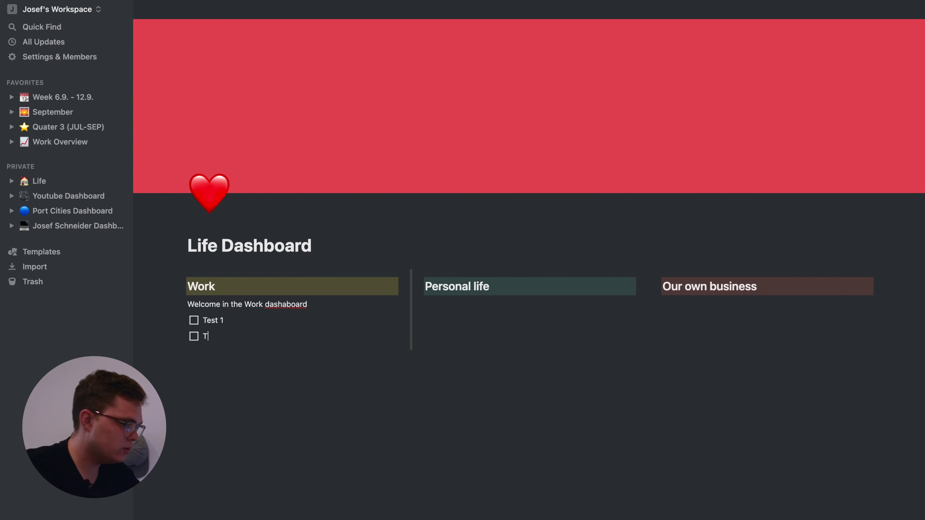
left_click(193, 320)
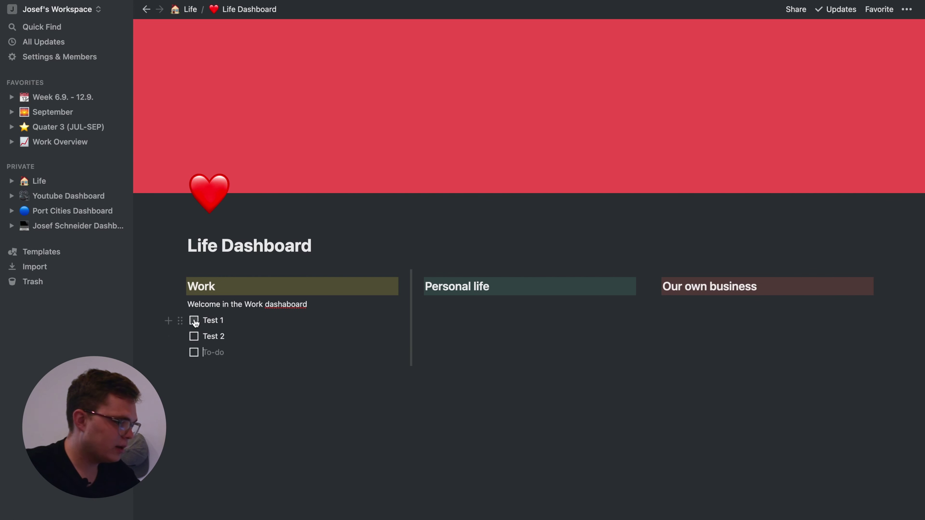
left_click(194, 320)
Replace the empty third to-do with a bulleted list item reading "This is my new dashboard".
left_click(223, 354)
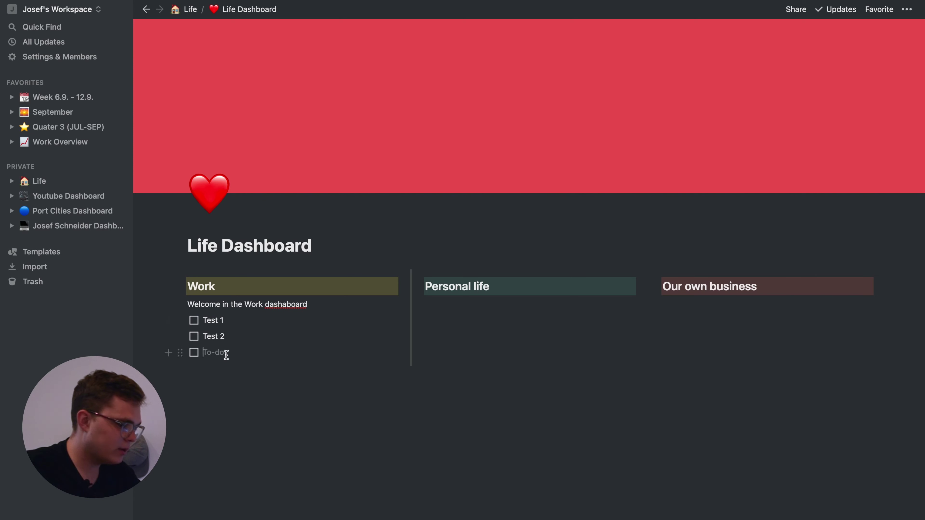
key("BackSpace")
type("/")
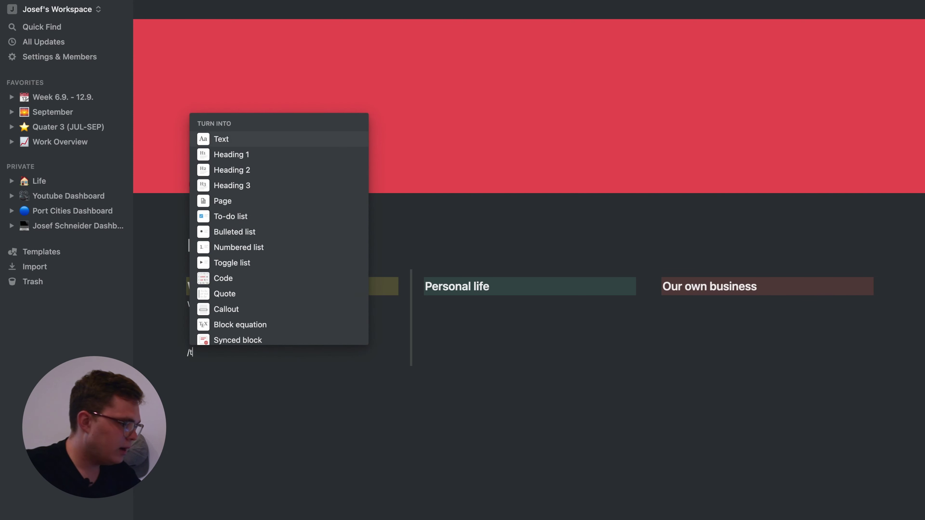
scroll(219, 301, "down", 2)
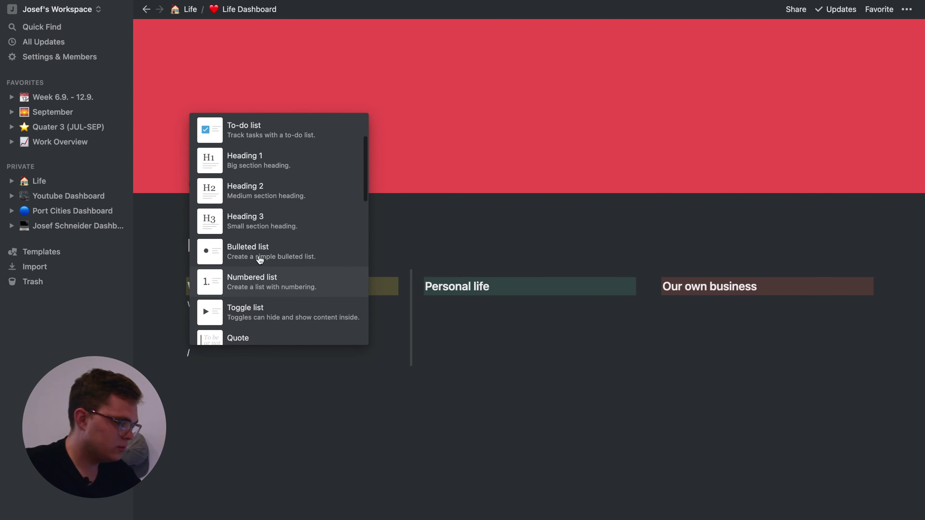
left_click(258, 256)
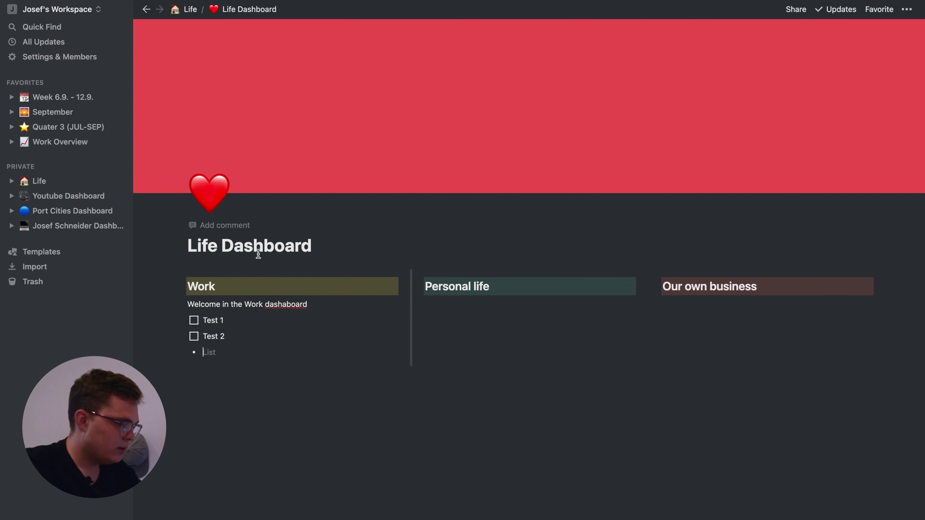
type("This is my new dashb")
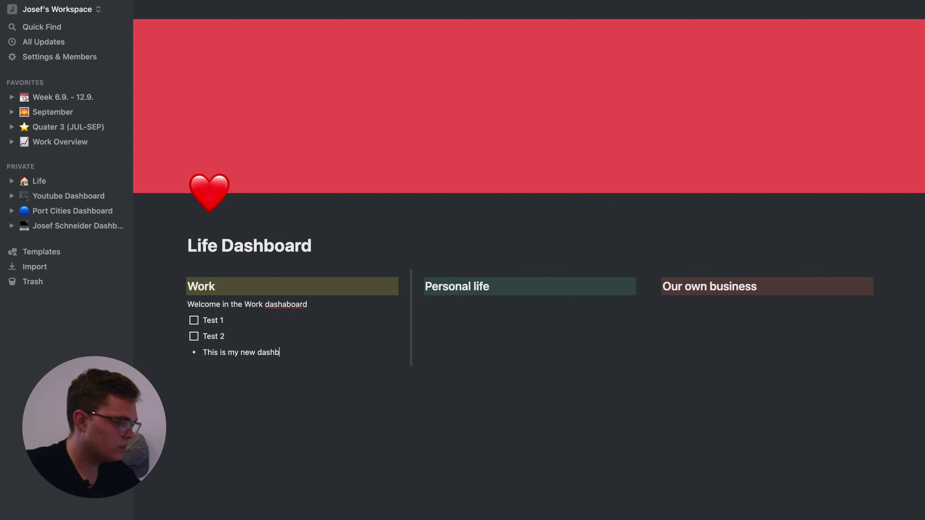
Correct the misspelled "dashaboard" to "dashboard" in the Work welcome text and fill the second bullet with "This is my second new dashboard".
right_click(278, 307)
key("Escape")
right_click(271, 305)
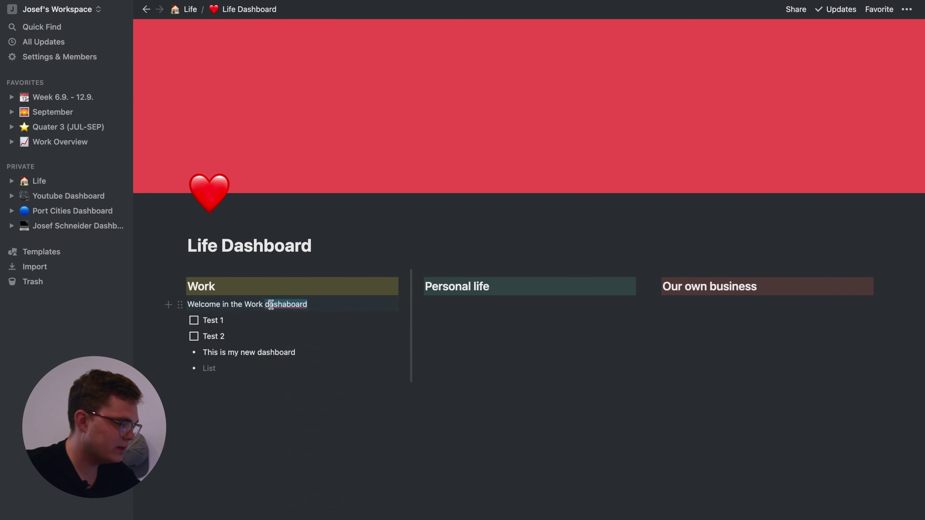
left_click(284, 317)
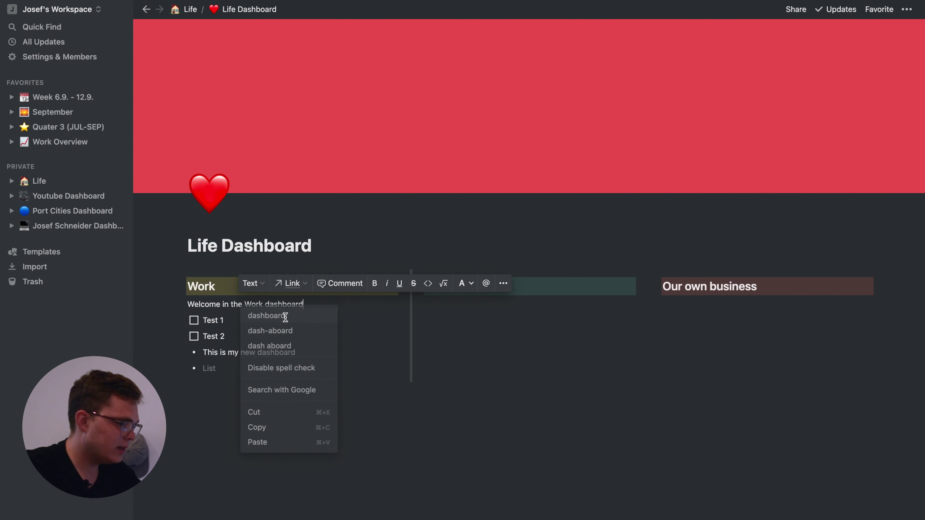
left_click(229, 368)
type("This is my second new dashboard")
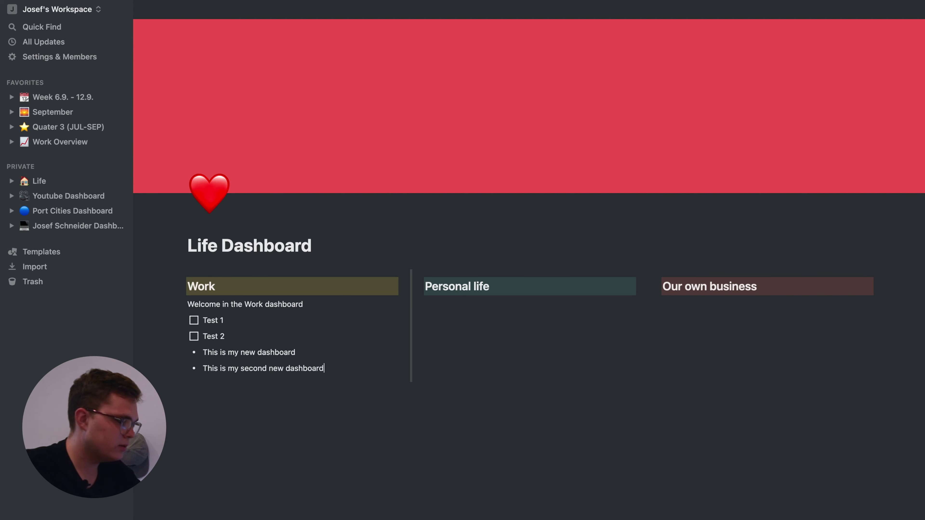
Add a toggle list titled "Ideas for business" below the bulleted list in the Work column.
key("BackSpace")
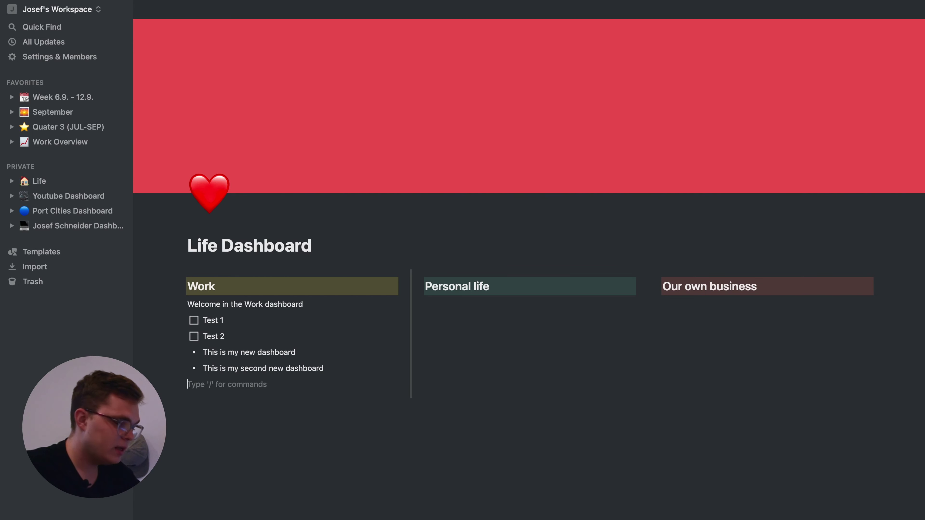
type("/")
scroll(279, 292, "down", 2)
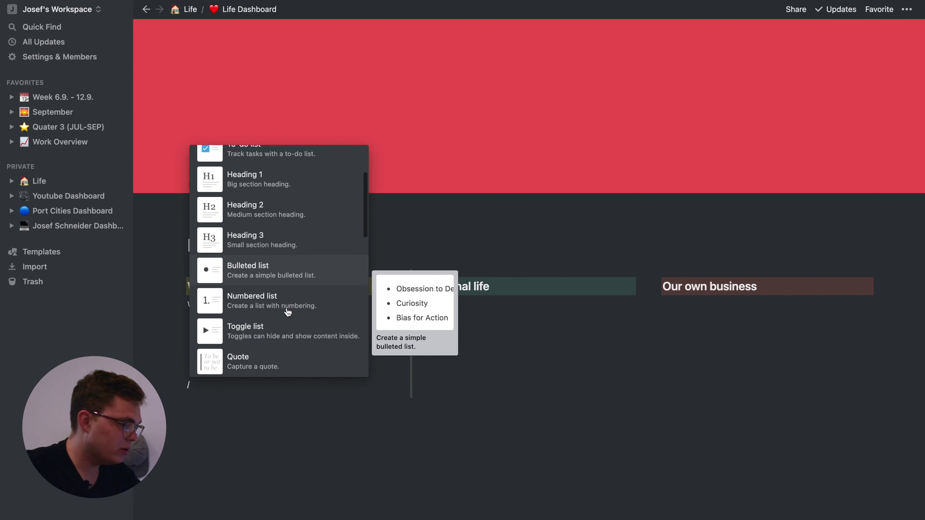
left_click(270, 330)
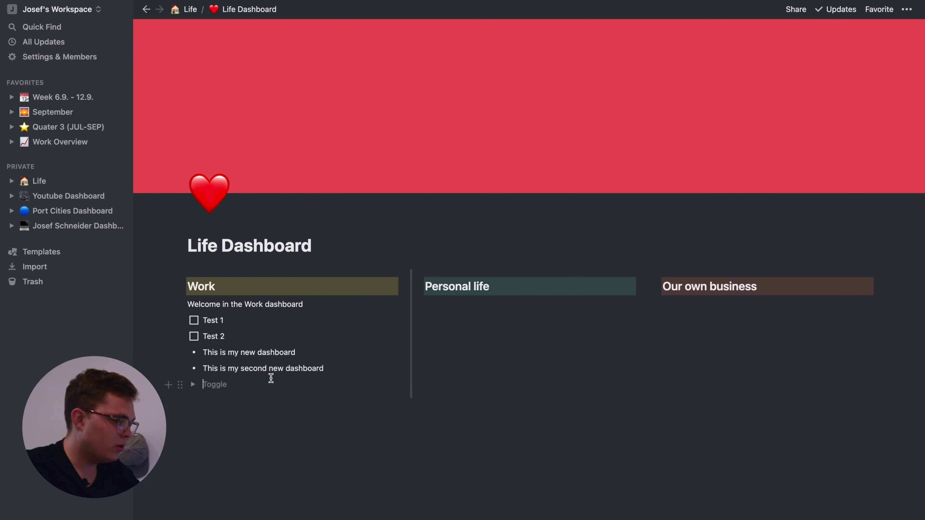
type("Ideas for business")
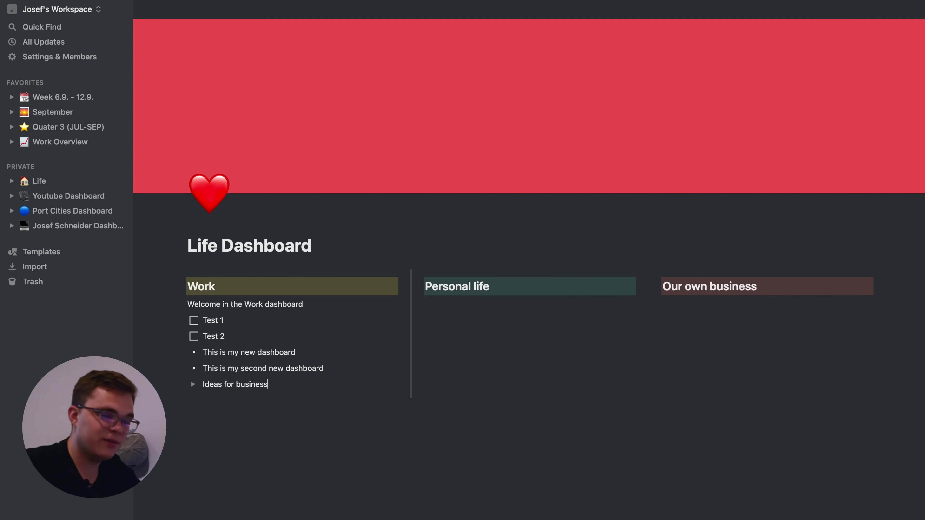
key("Return")
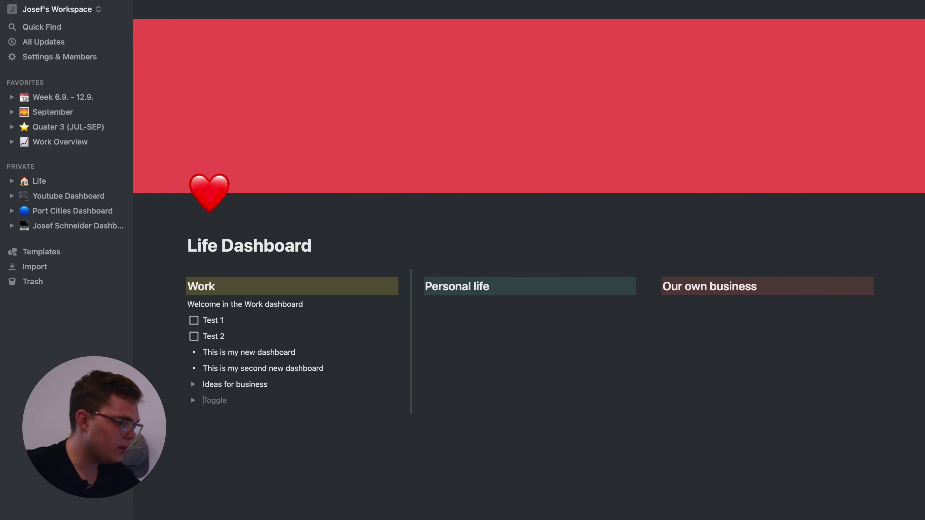
Expand the Ideas for business toggle and add the text lines "Test 1" and "Test 2" inside it.
left_click(193, 384)
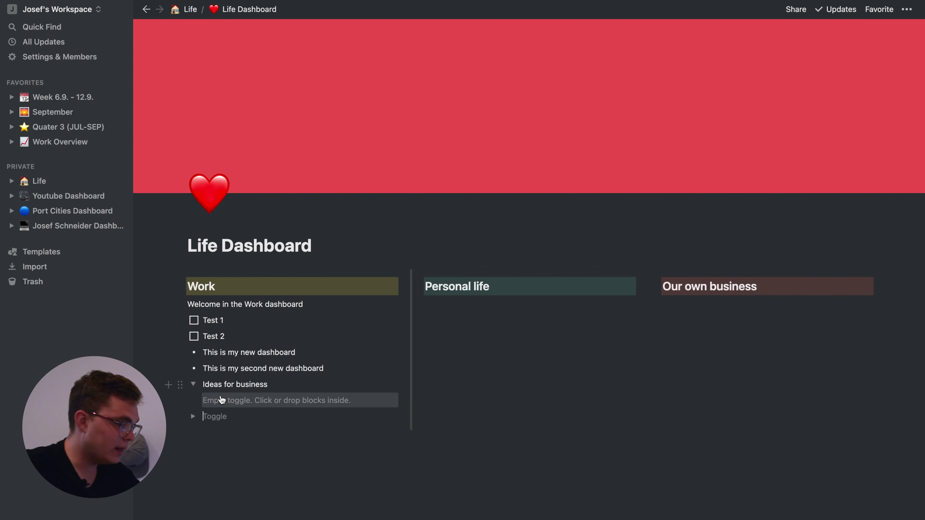
left_click(221, 400)
type("/")
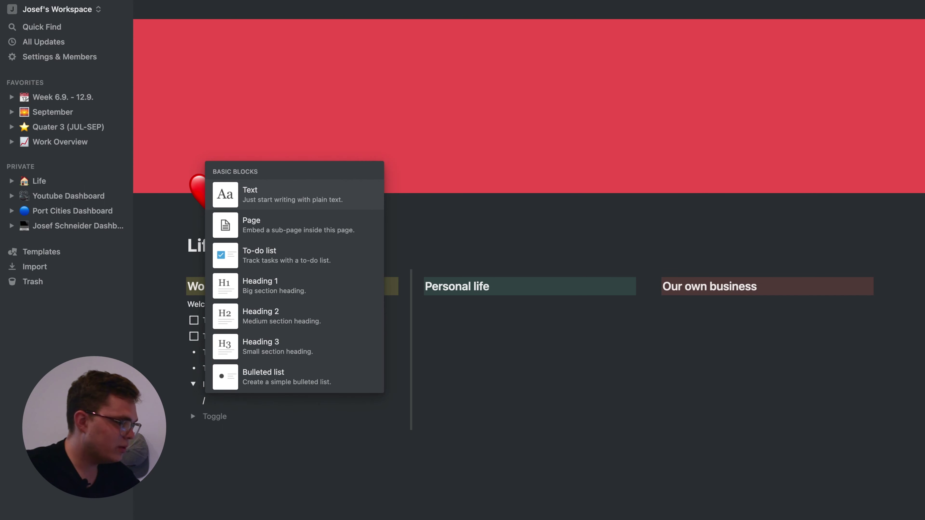
key("Down")
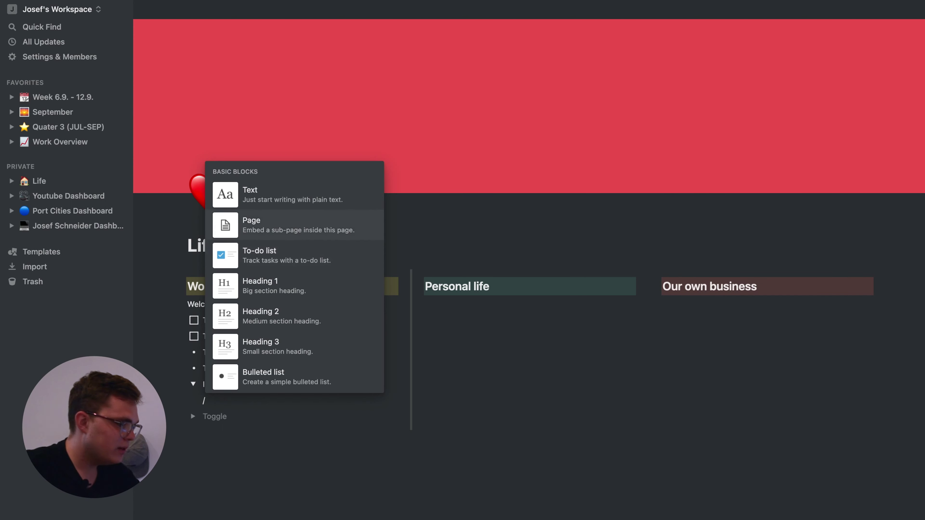
key("BackSpace")
type("Test 1")
key("Return")
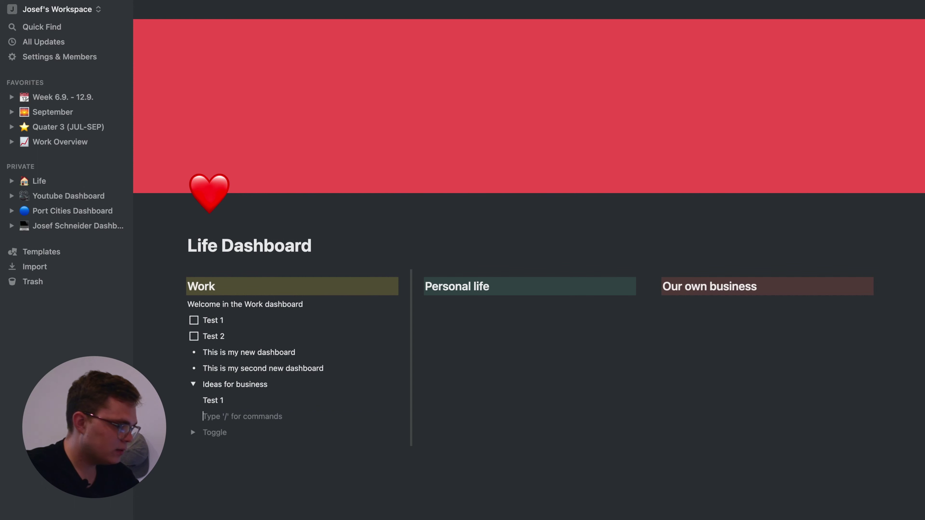
type("Test 2")
key("Return")
Add a to-do item reading "Task 1" below the Test 2 line inside the toggle.
type("/to")
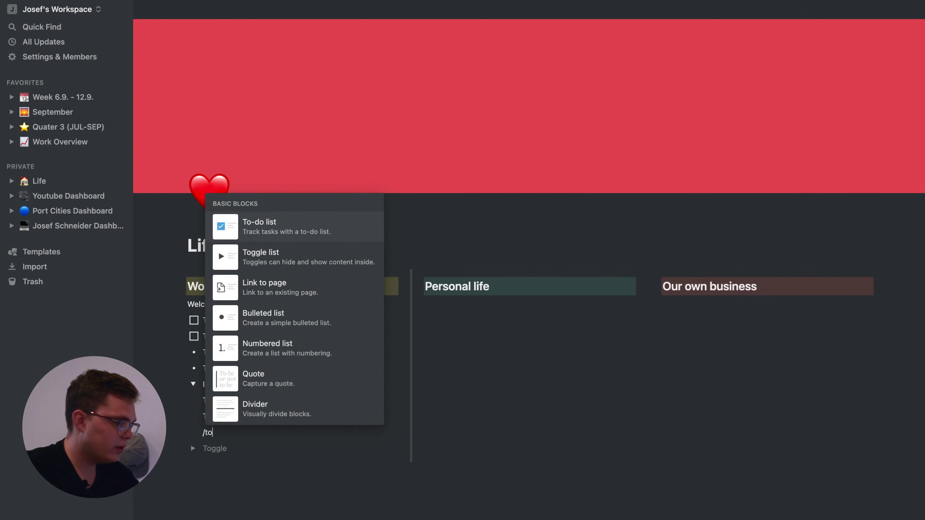
key("Return")
type("T")
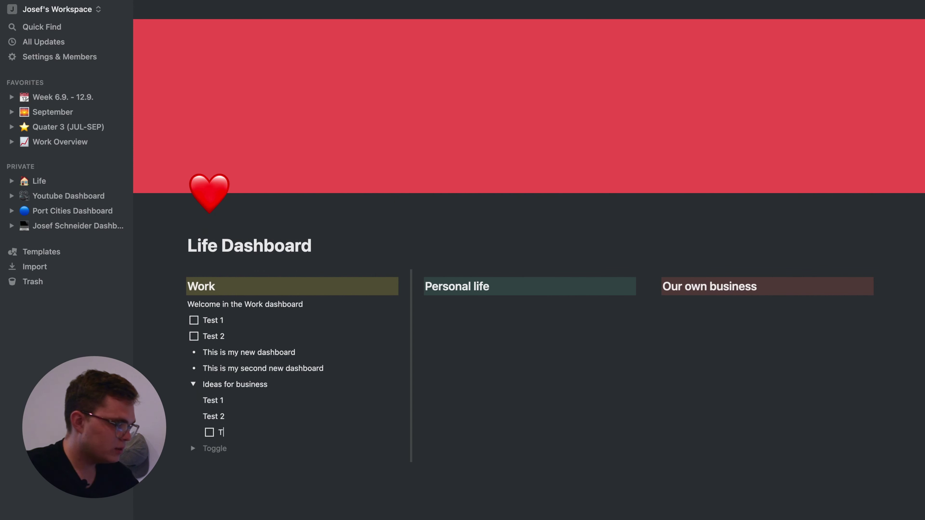
type("est 3")
key("Return")
key("Return")
Add a large Heading 1 block reading "Heading 1" below the to-do inside the toggle.
type("/headin")
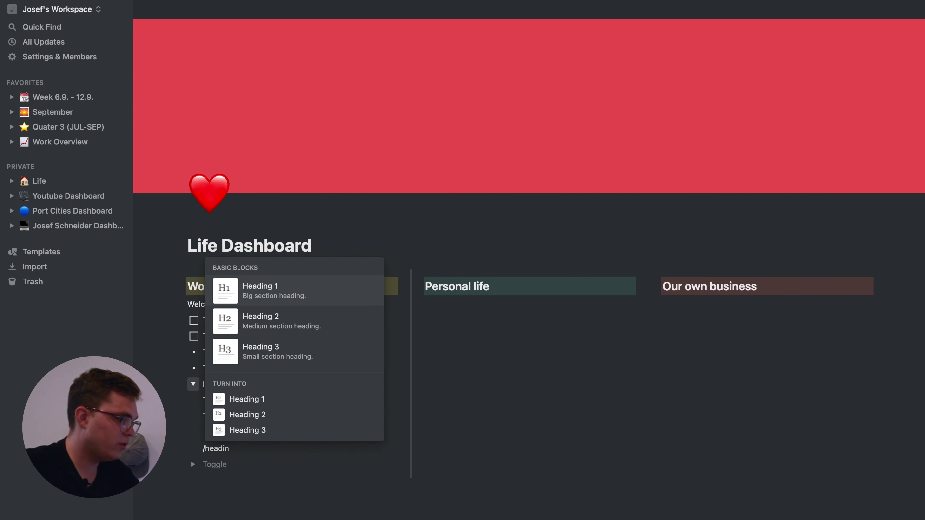
key("Return")
type("Heading ")
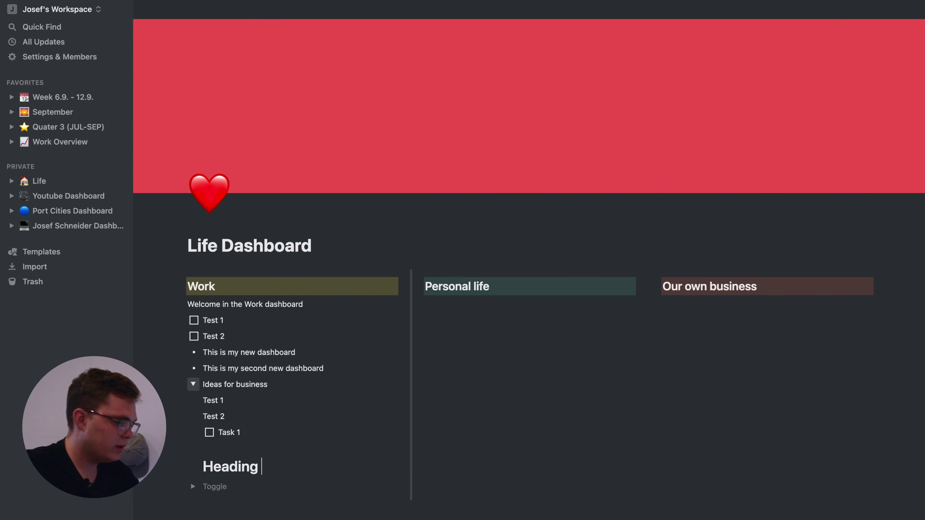
type("1")
Collapse and expand the Ideas for business toggle a few times, leaving it collapsed.
left_click(193, 384)
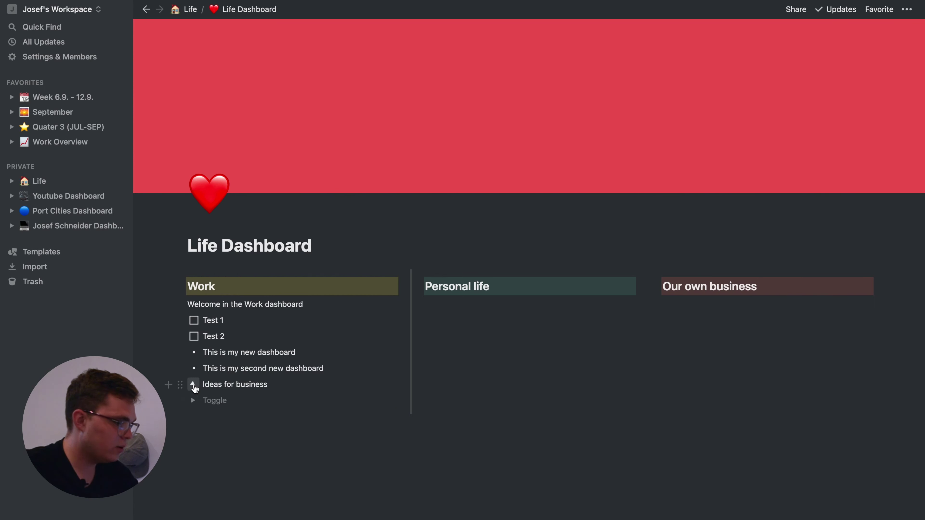
left_click(193, 384)
left_click(193, 385)
left_click(193, 384)
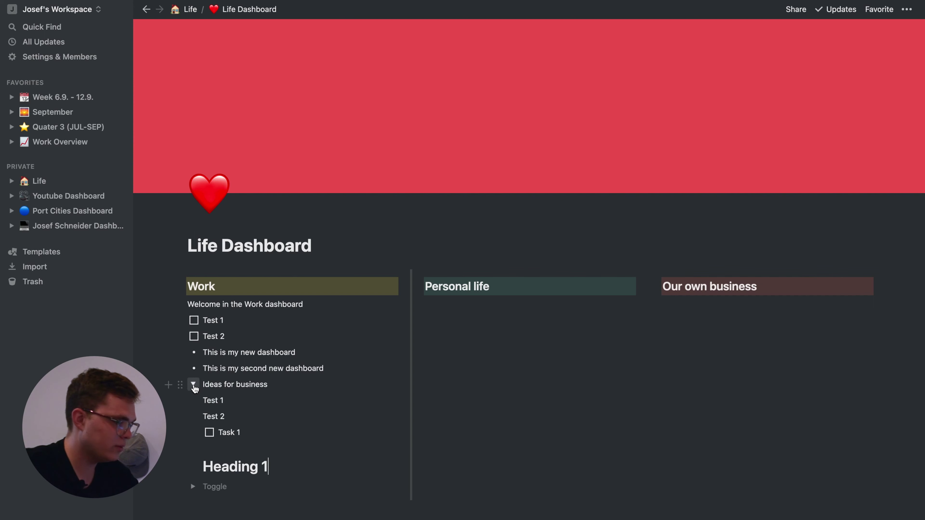
left_click(193, 385)
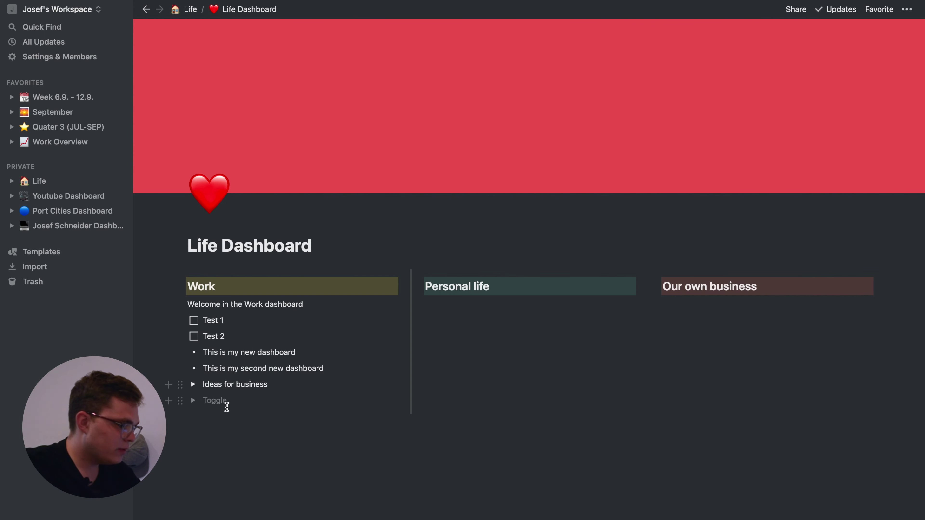
Replace the empty toggle below Ideas for business with a sub-page titled "Notes".
key("BackSpace")
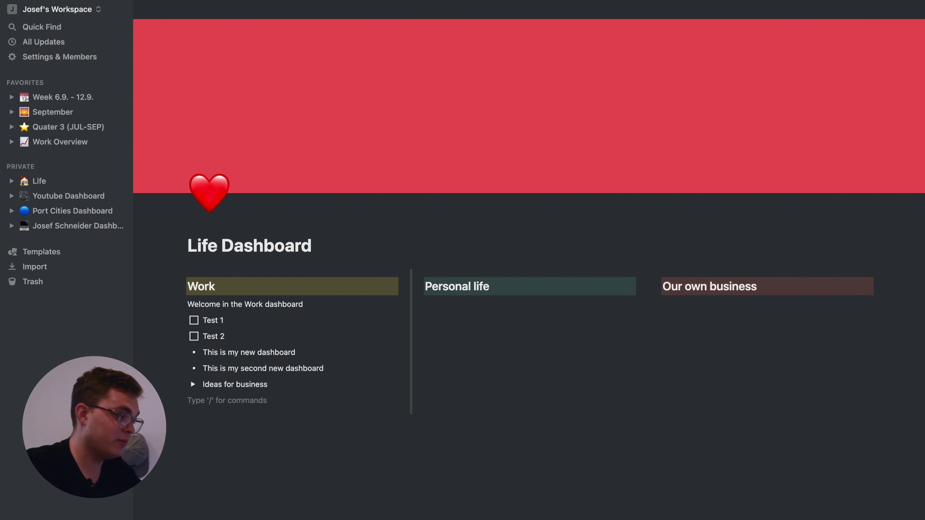
type("/pa")
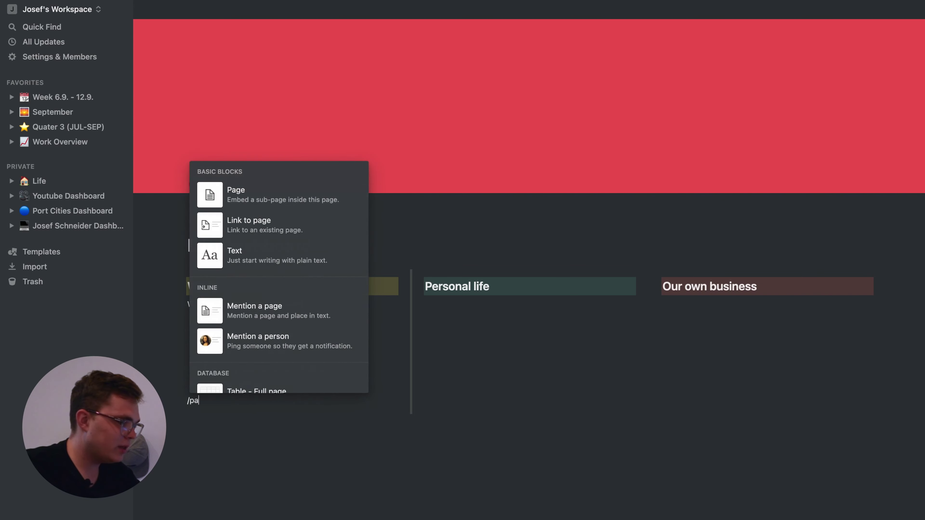
type("ge")
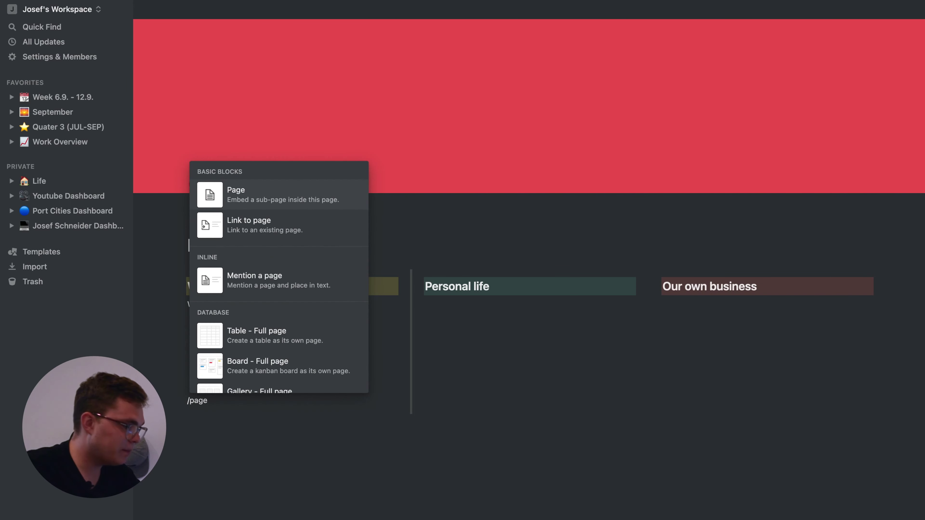
key("Return")
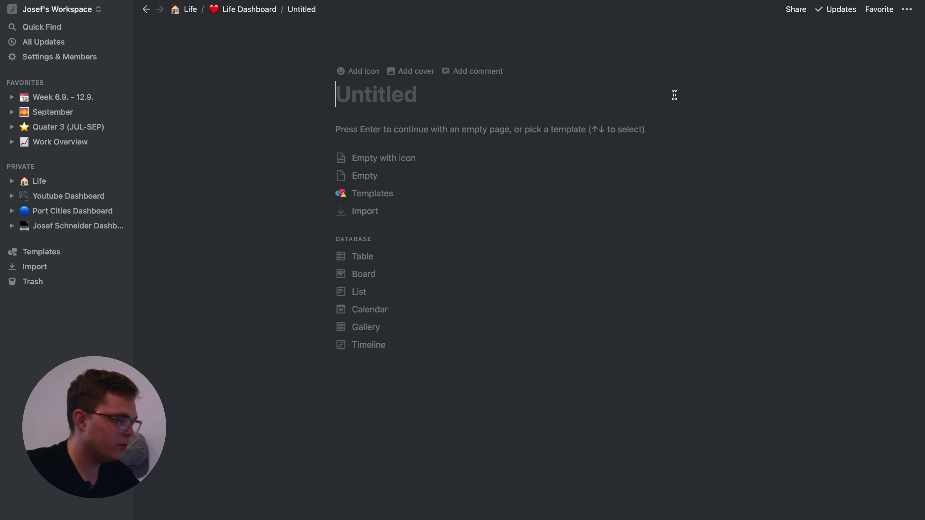
type("Notes")
Add an icon to the Notes page and change it to the yellow notebook emoji.
left_click(358, 71)
left_click(355, 98)
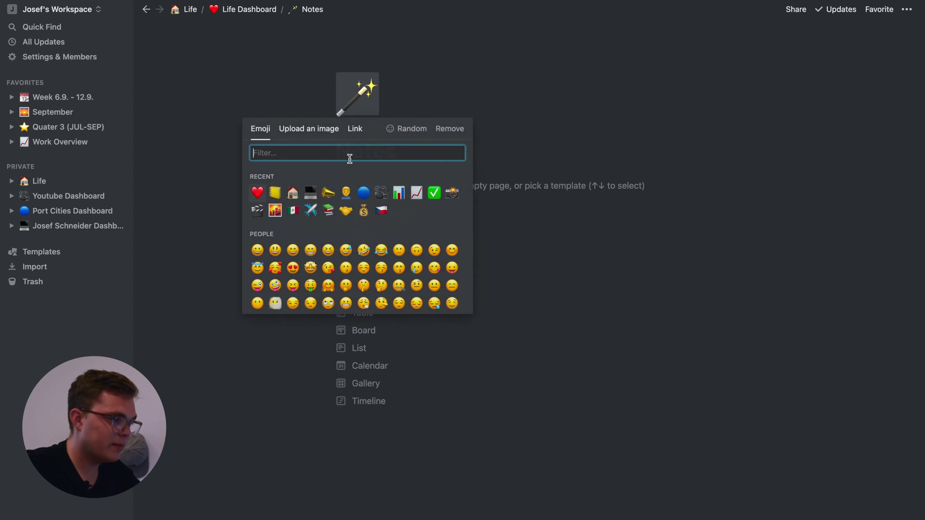
left_click(274, 193)
Turn on small text and full width for the Notes page.
left_click(907, 10)
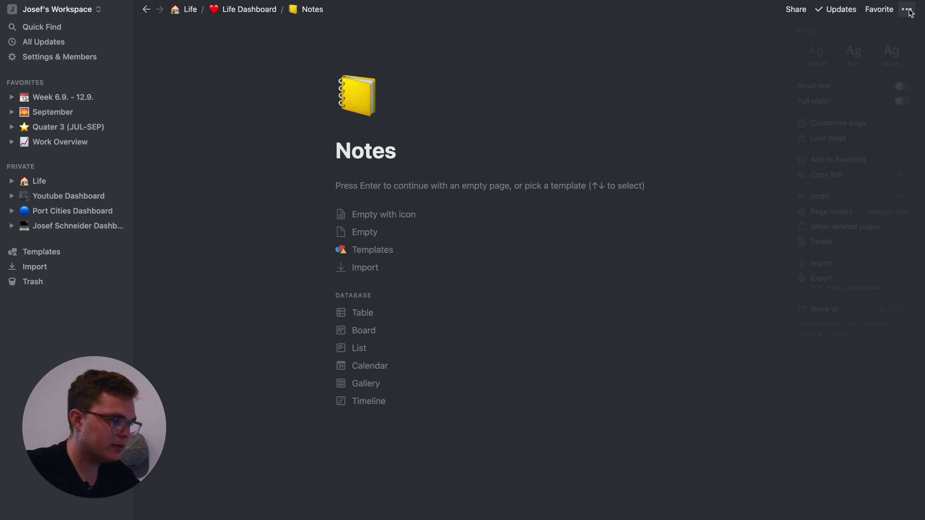
left_click(904, 88)
left_click(904, 103)
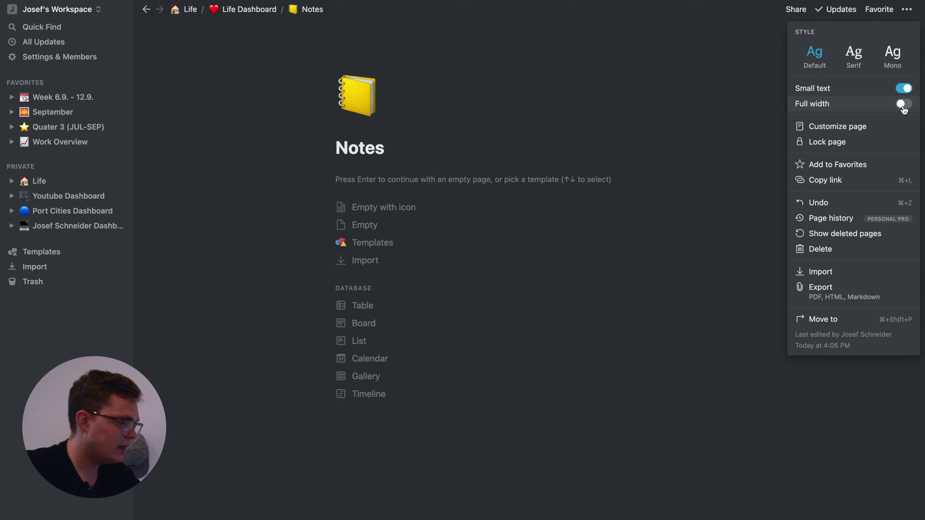
Create a sub-page titled "Work meetings" inside Notes, with small text and full width turned on.
left_click(364, 161)
type("/page")
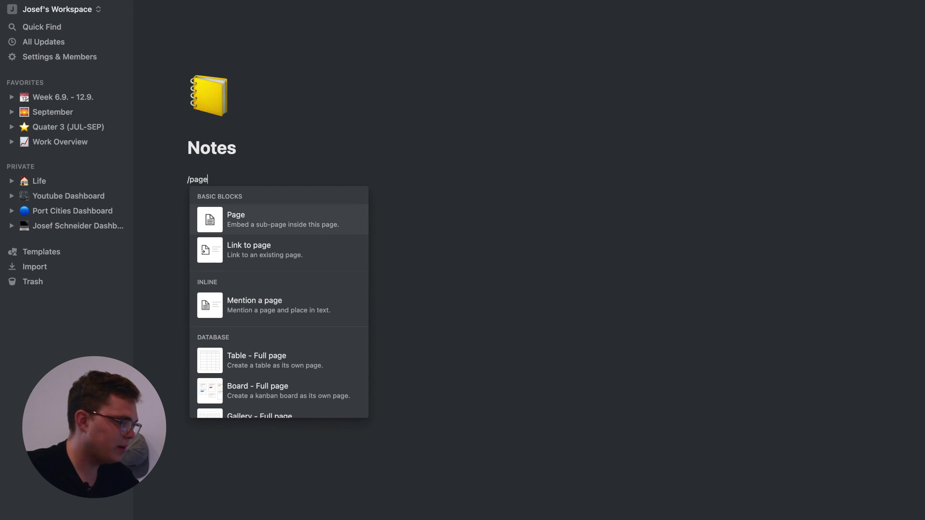
key("Return")
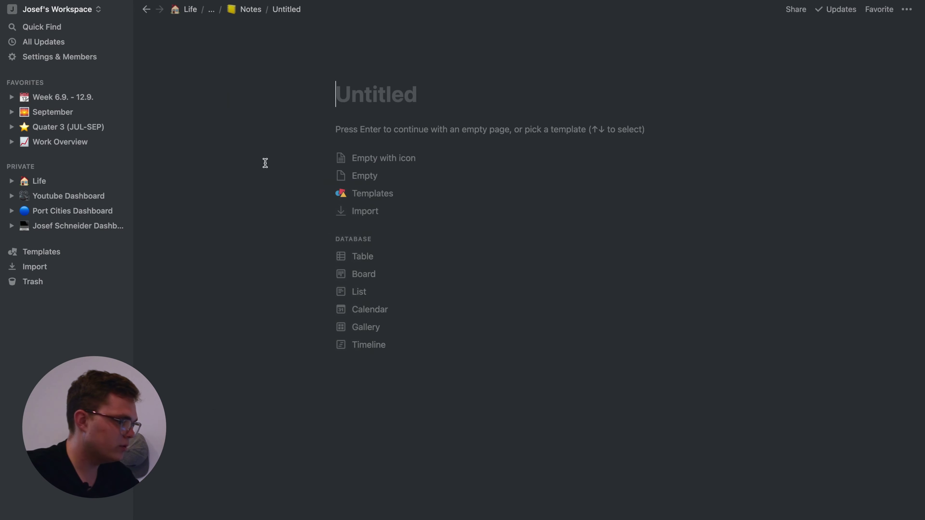
left_click(912, 10)
left_click(903, 88)
left_click(904, 103)
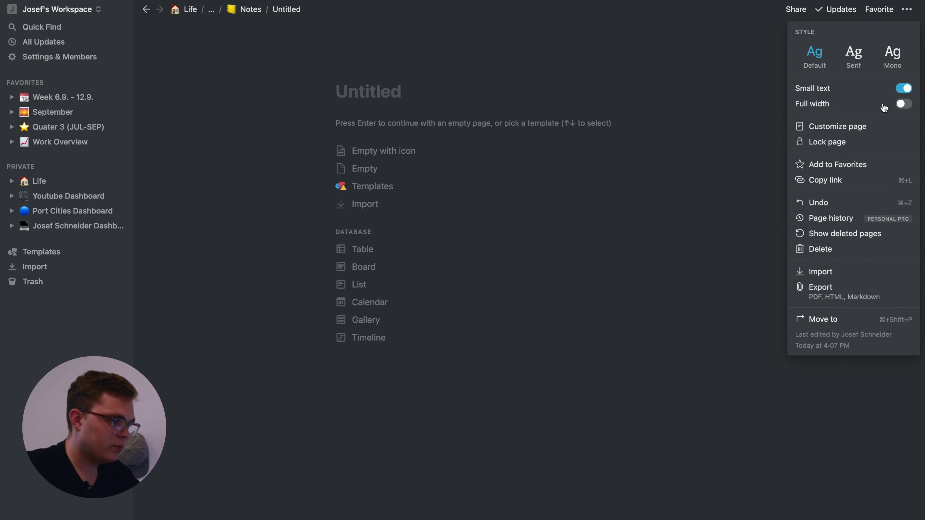
left_click(497, 99)
left_click(335, 102)
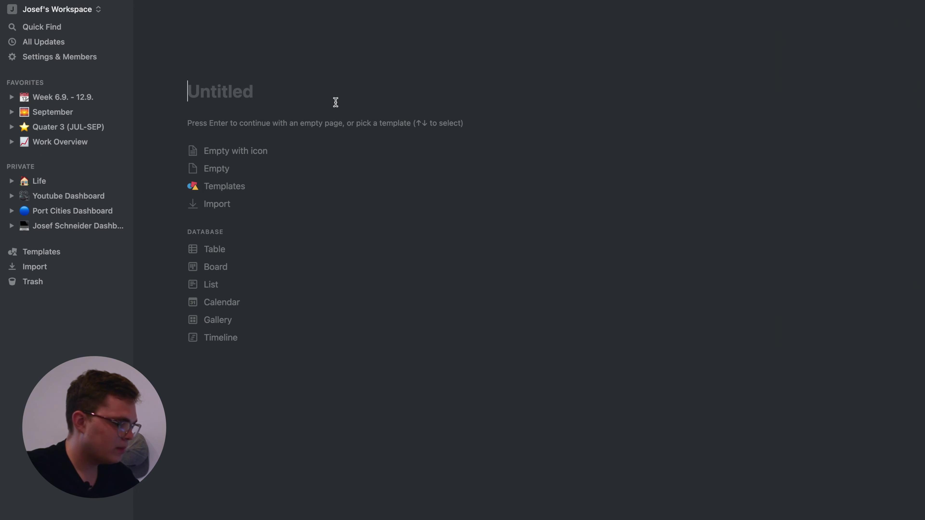
type("Work meetings")
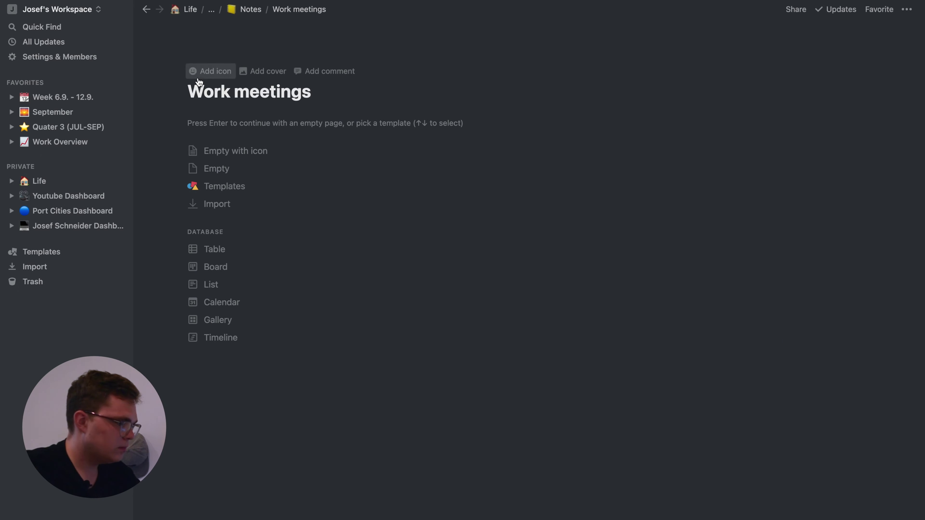
Add a Heading 1 reading "Meeting 21.11.2021" to the Work meetings page and start an empty bulleted list below it.
key("Return")
type("/head")
key("Return")
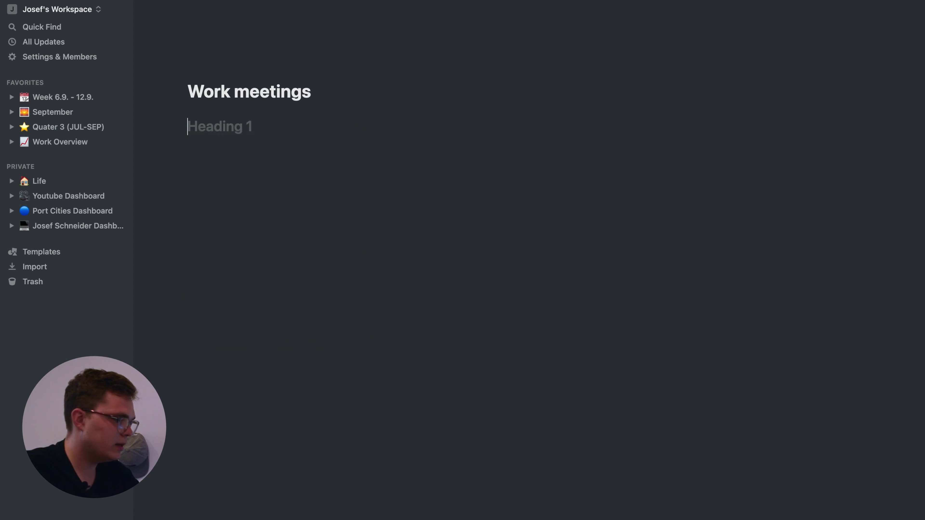
type("Meeting 21.11.")
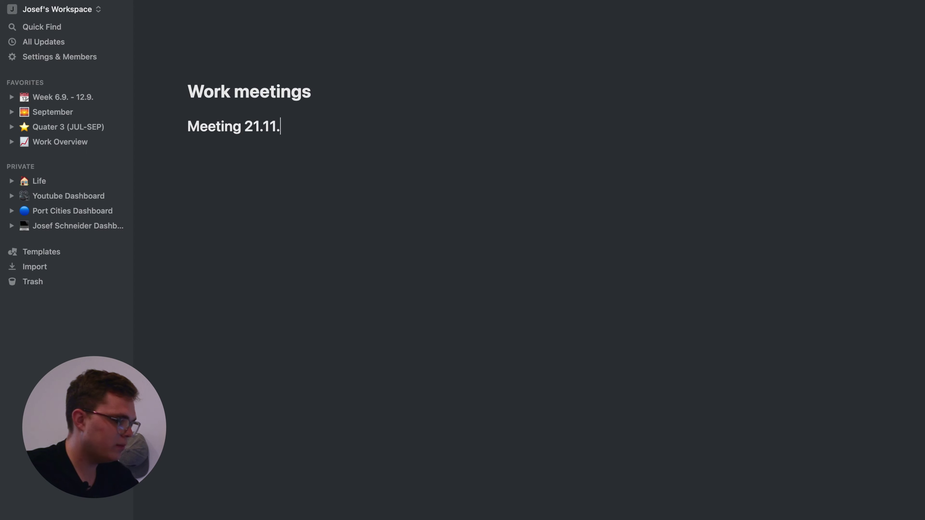
type("2021")
key("Return")
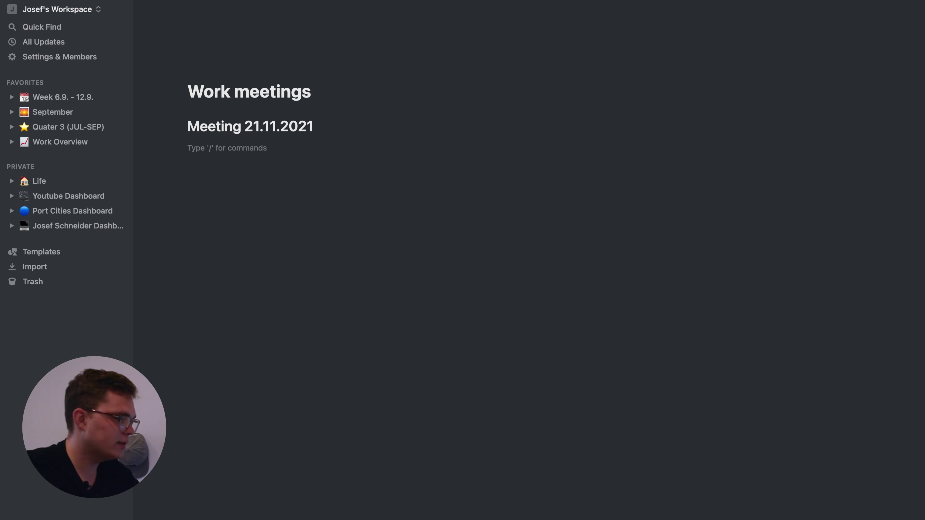
type("-")
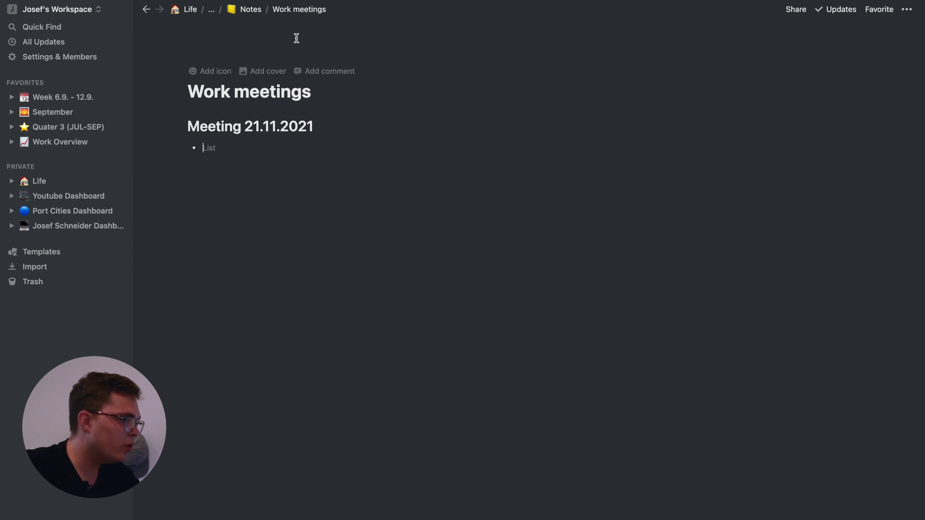
Go back from the Work meetings page to the Life Dashboard page.
left_click(211, 11)
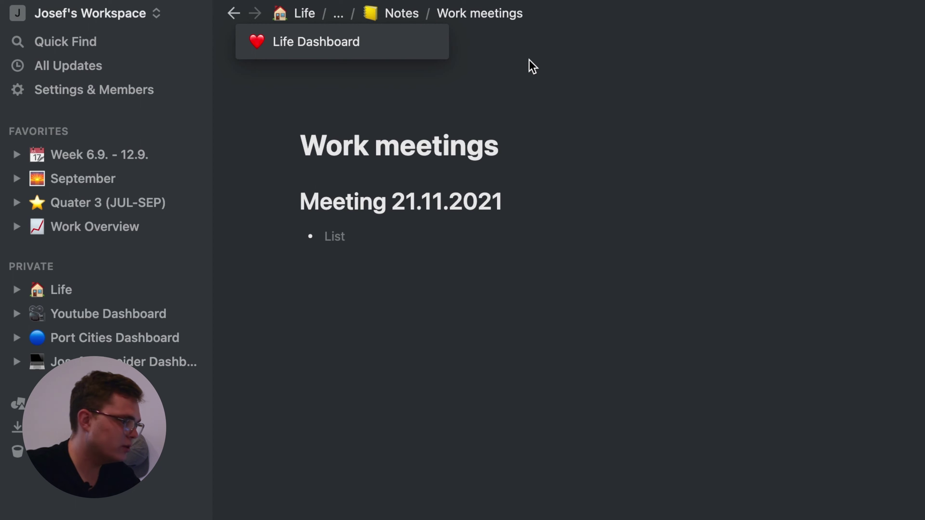
left_click(377, 46)
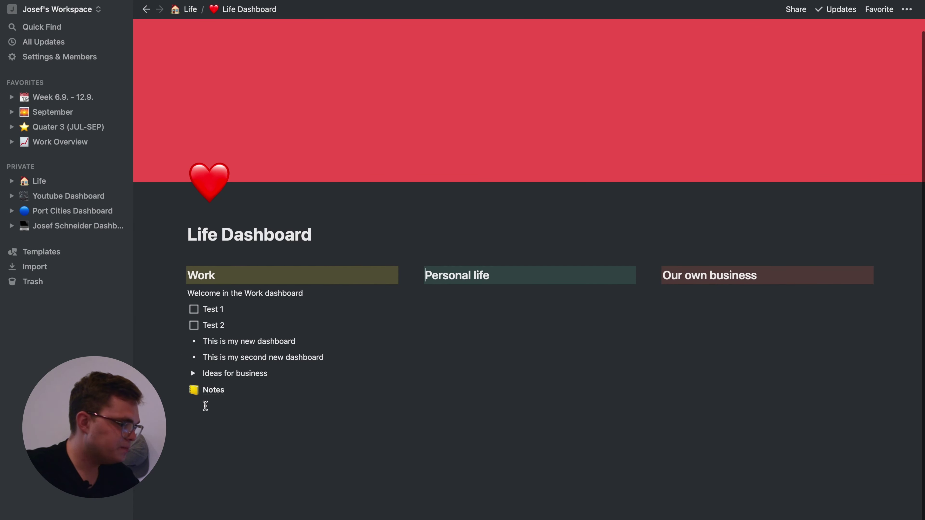
Insert an inline table database below the Notes page in the Work column.
left_click(171, 389)
scroll(252, 320, "down", 5)
scroll(251, 319, "down", 8)
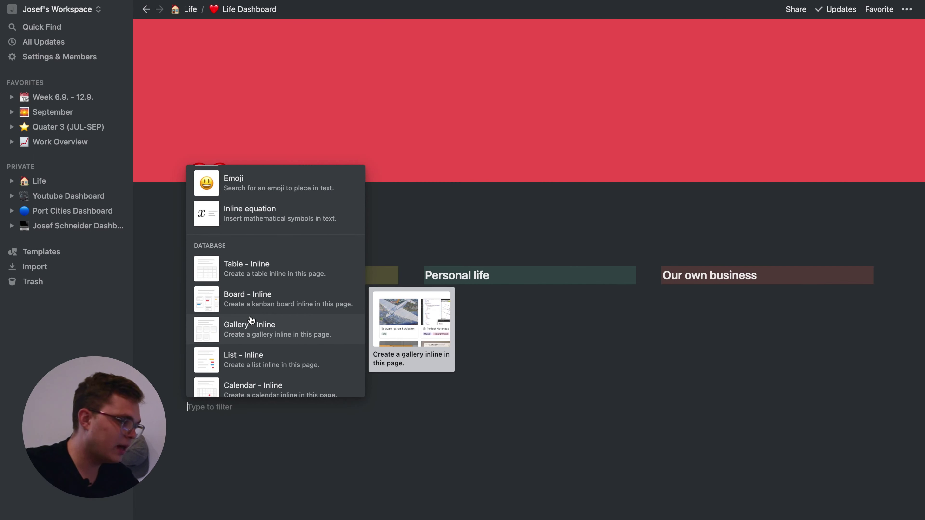
left_click(249, 272)
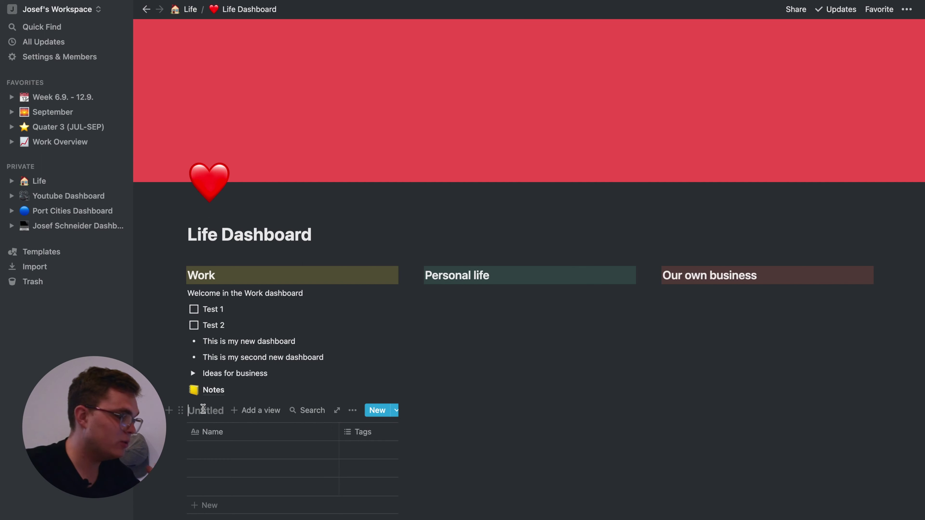
Delete the untitled inline table from the Work column.
scroll(203, 411, "down", 2)
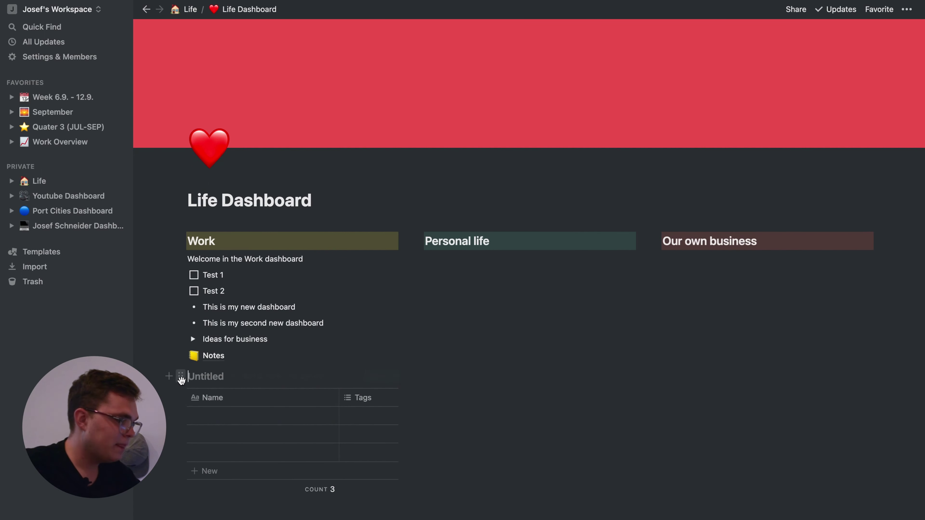
left_click(181, 377)
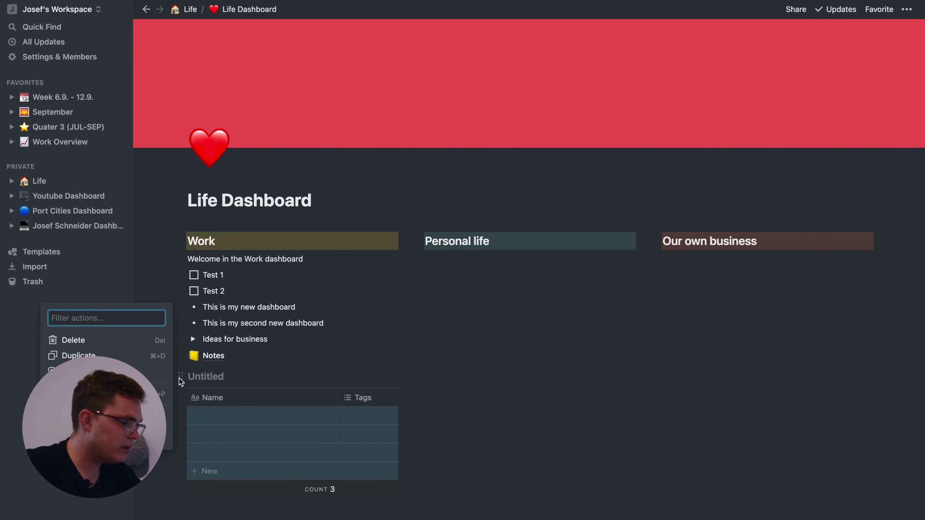
left_click(149, 344)
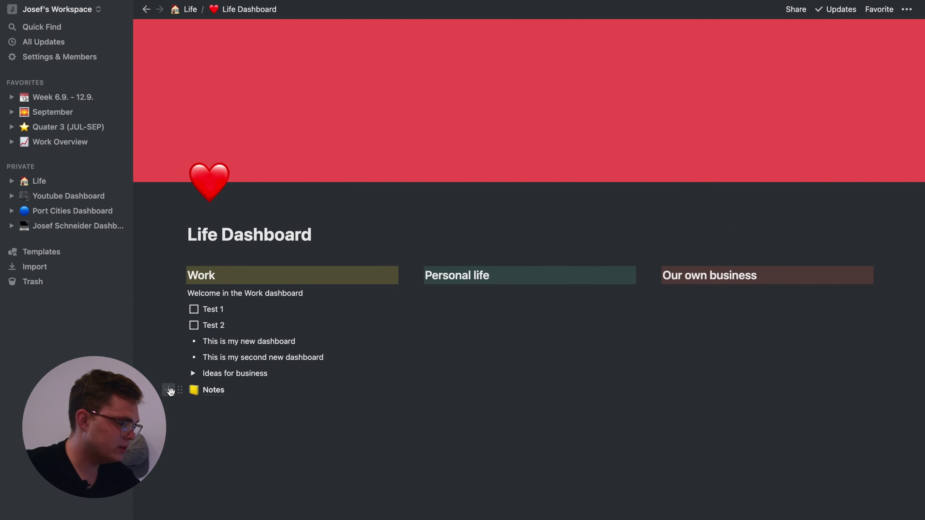
Create a sub-page titled "Todo list" below Notes in the Work column, with small text and full width turned on.
left_click(170, 391)
type("page")
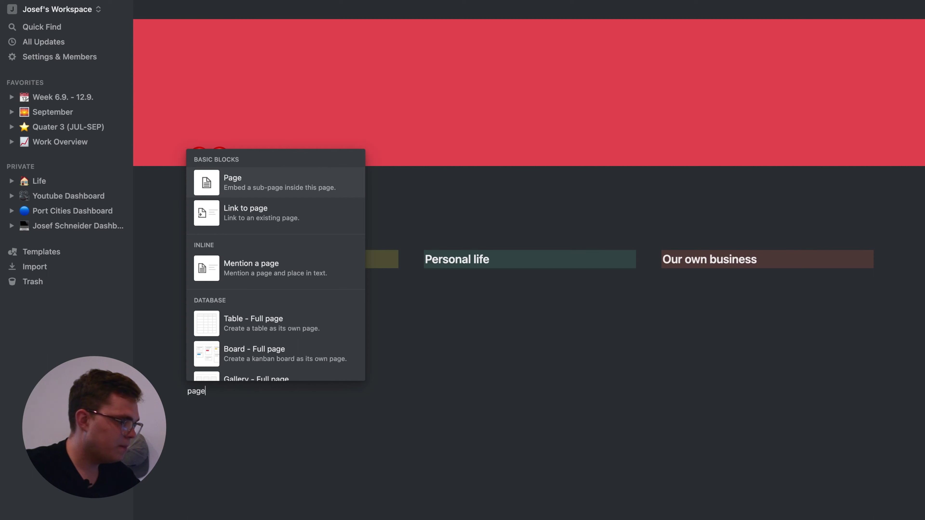
key("Return")
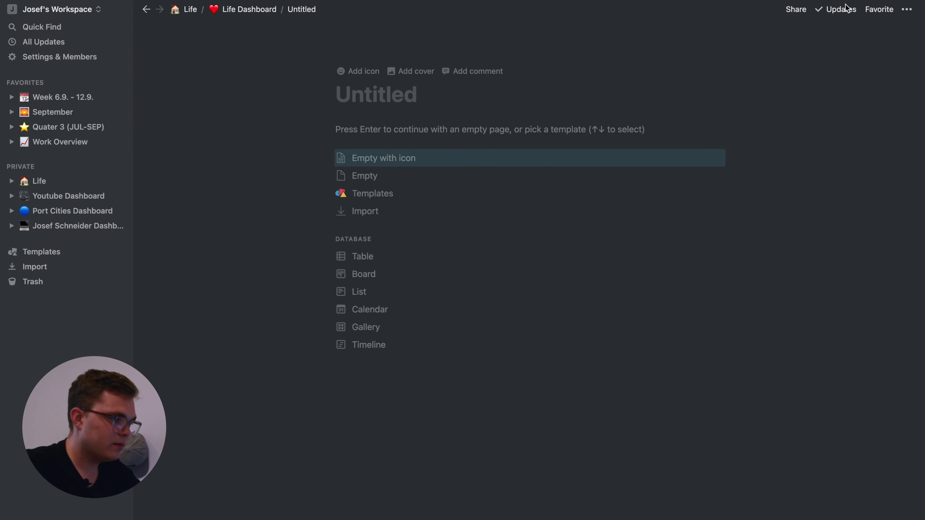
left_click(907, 9)
left_click(846, 87)
left_click(819, 105)
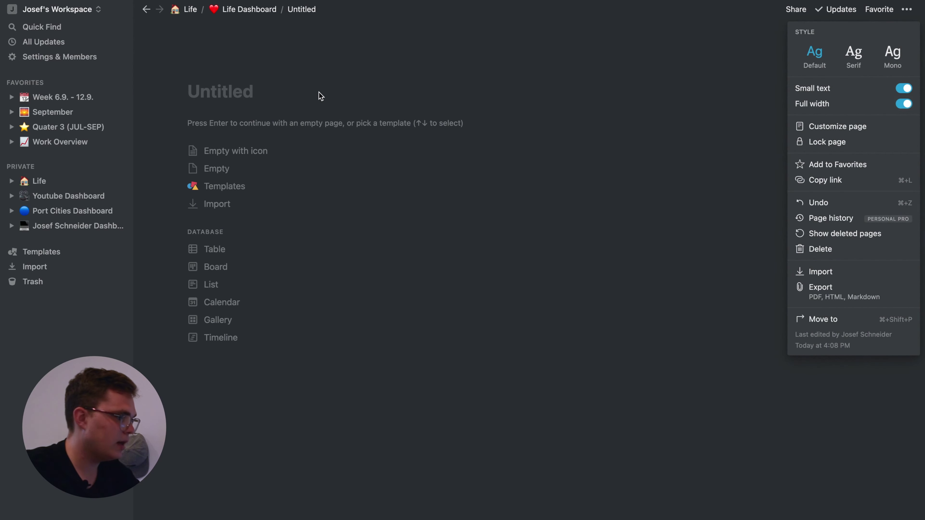
left_click(309, 91)
type("Todo list")
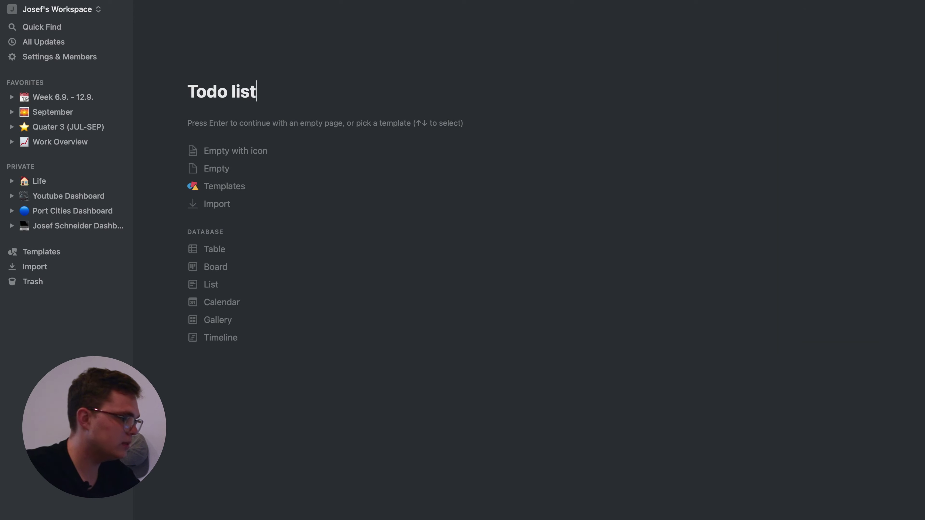
Insert an inline table database on the Todo list page and title it "My todo list".
key("Return")
type("/")
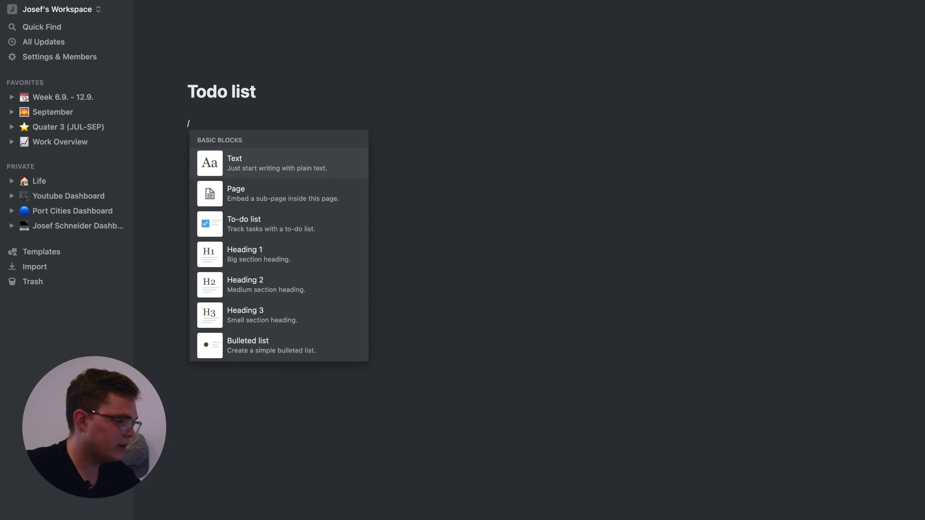
type("data")
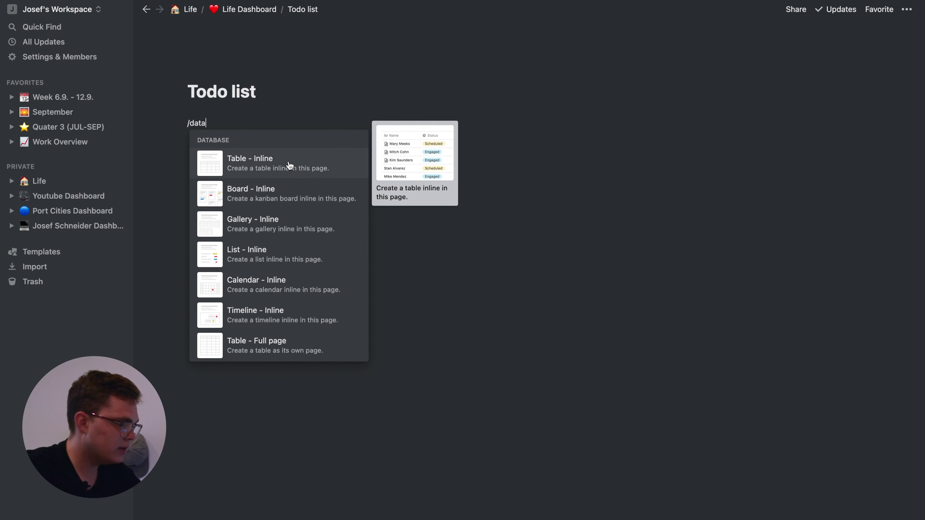
left_click(289, 172)
type("My todo list")
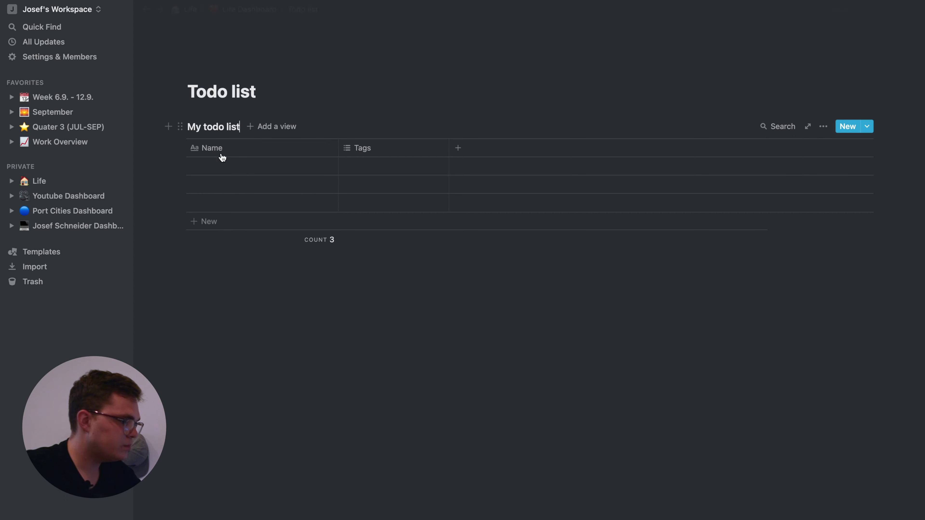
Rename the table's Name column to "Task".
left_click(236, 152)
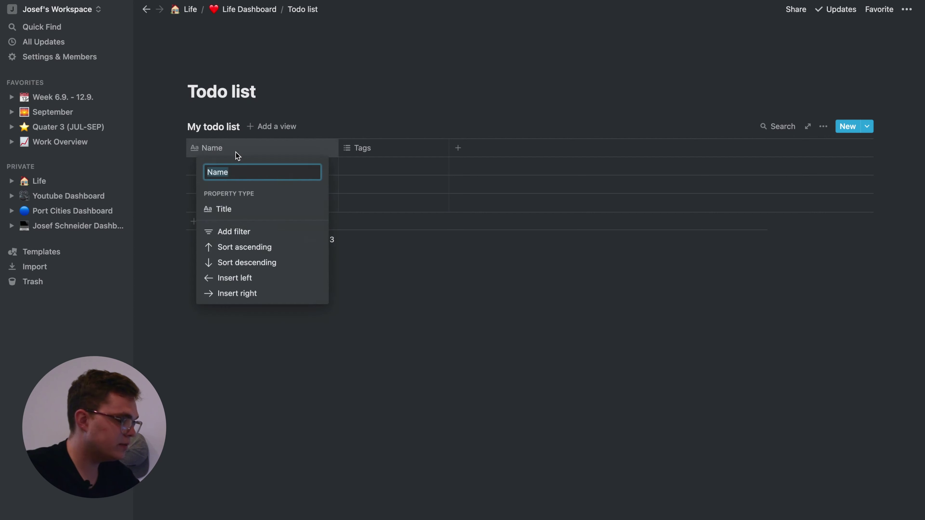
type("Task")
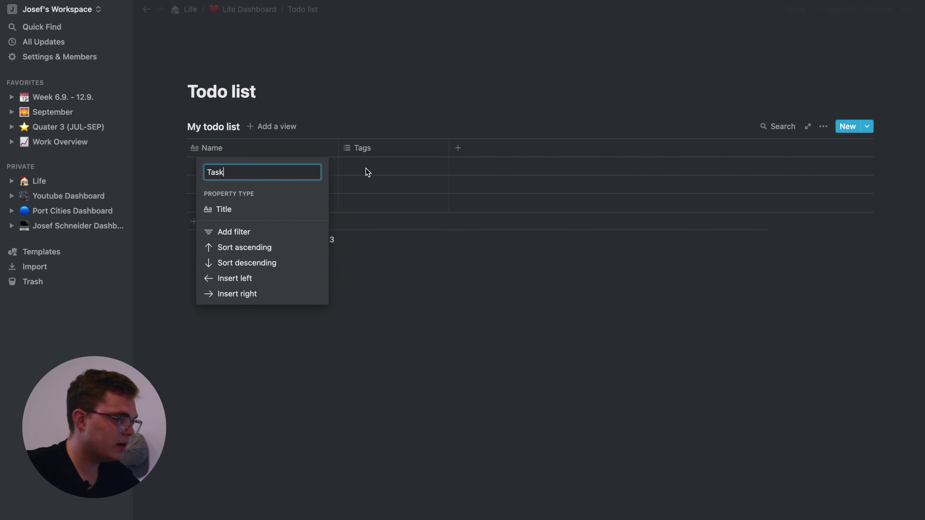
key("Return")
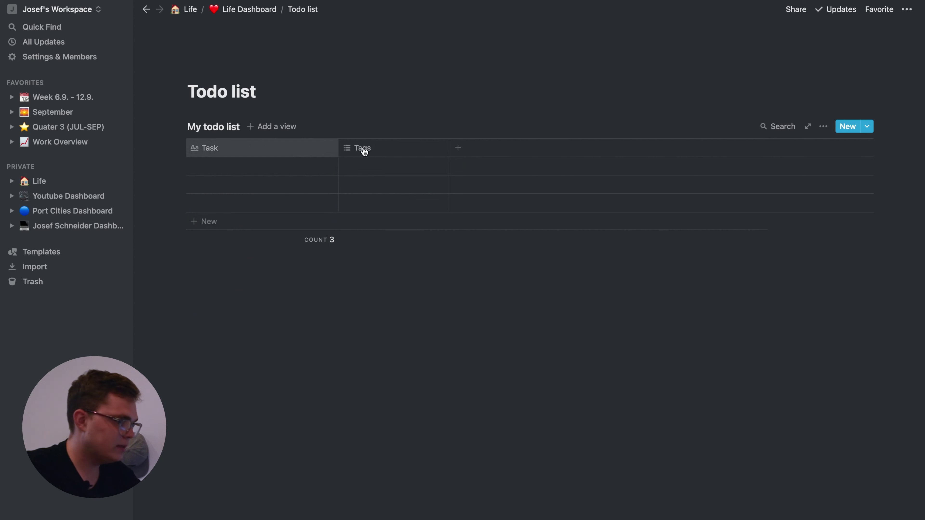
Rename the table's Tags column to "Stage of the task".
left_click(361, 150)
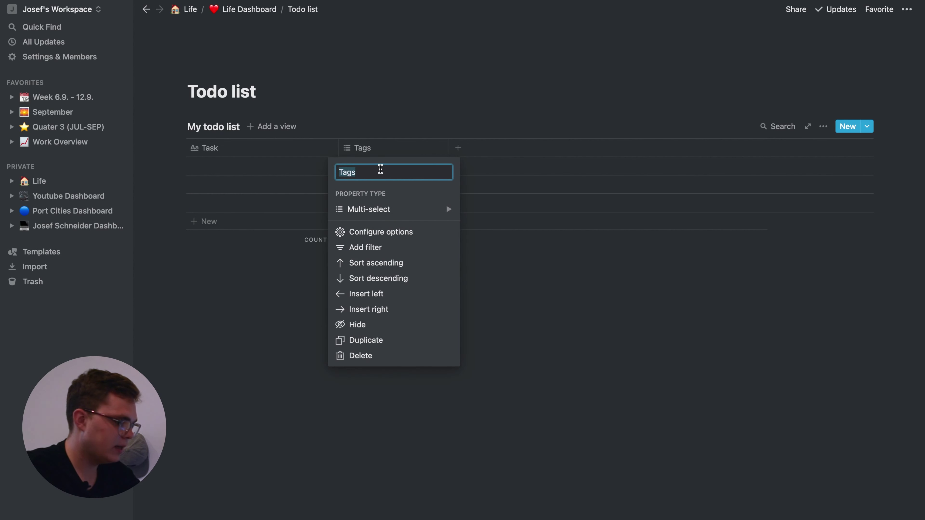
type("Progress")
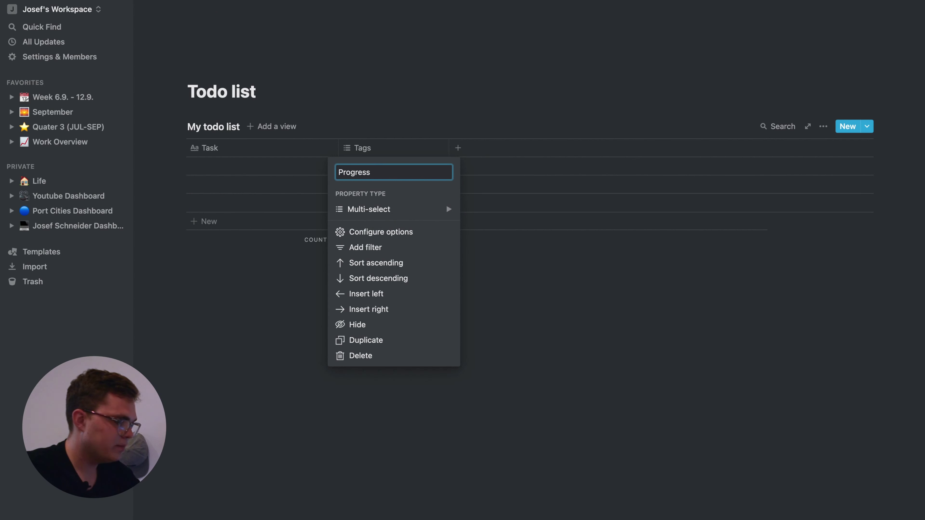
key("super+a")
type("Stag")
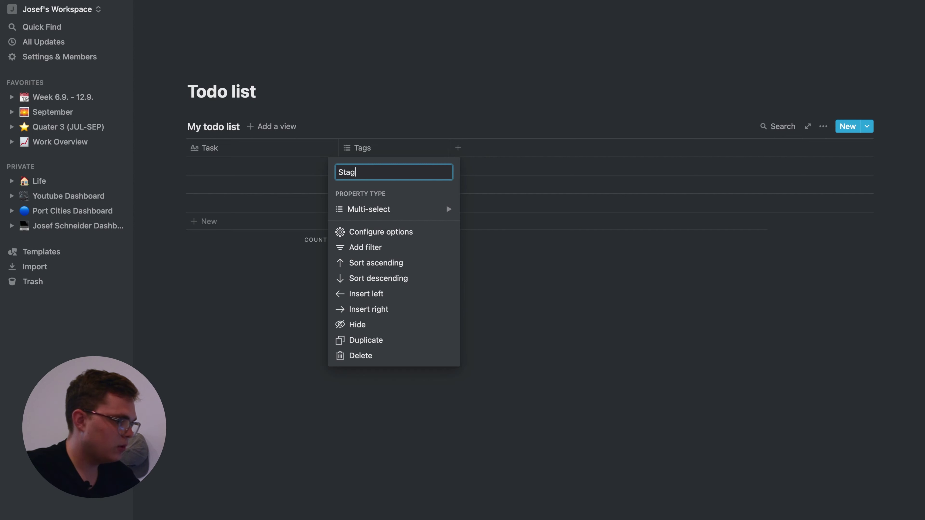
type("e of the task")
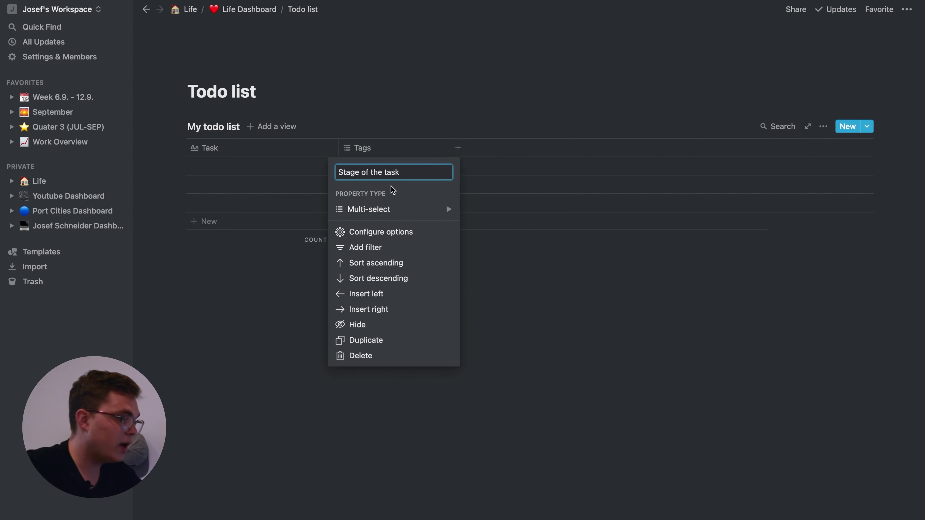
Review the available property types and change the "Stage of the task" column to Select.
left_click(388, 209)
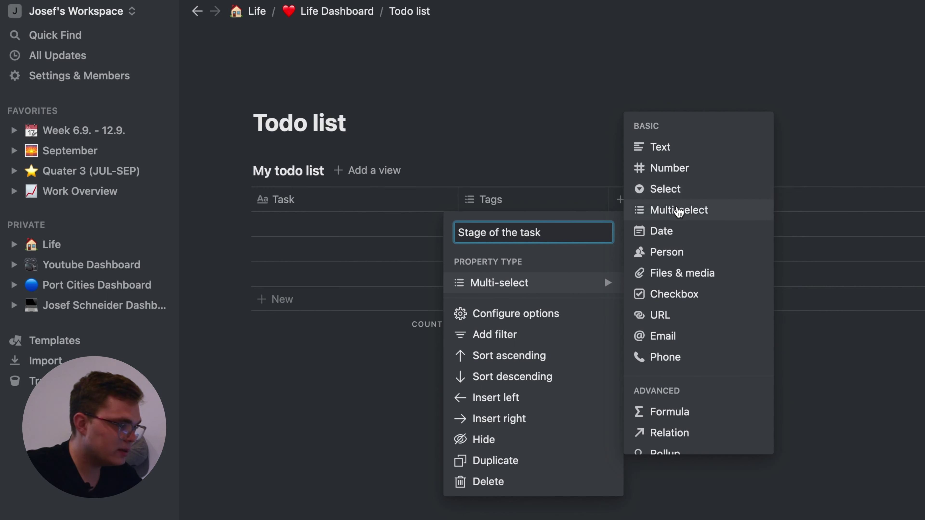
mouse_move(680, 256)
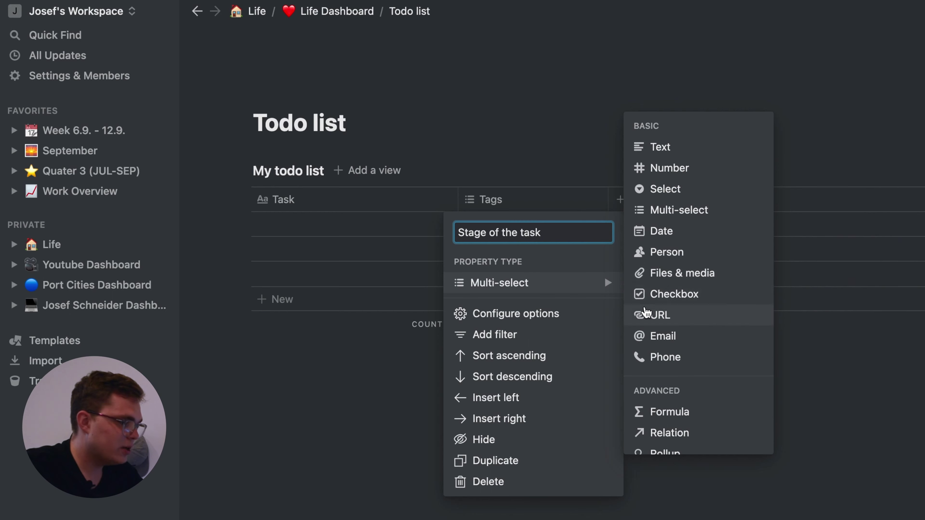
mouse_move(654, 310)
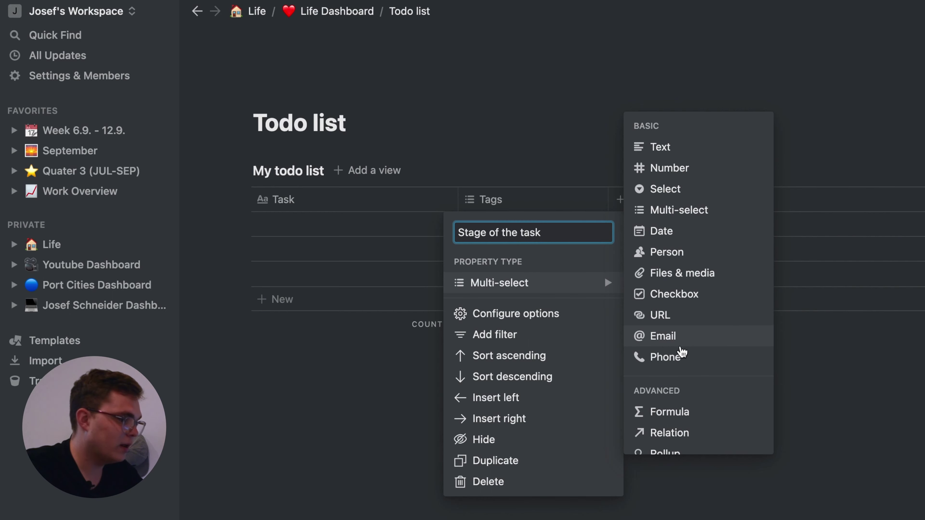
mouse_move(681, 351)
scroll(682, 351, "down", 2)
scroll(682, 352, "down", 2)
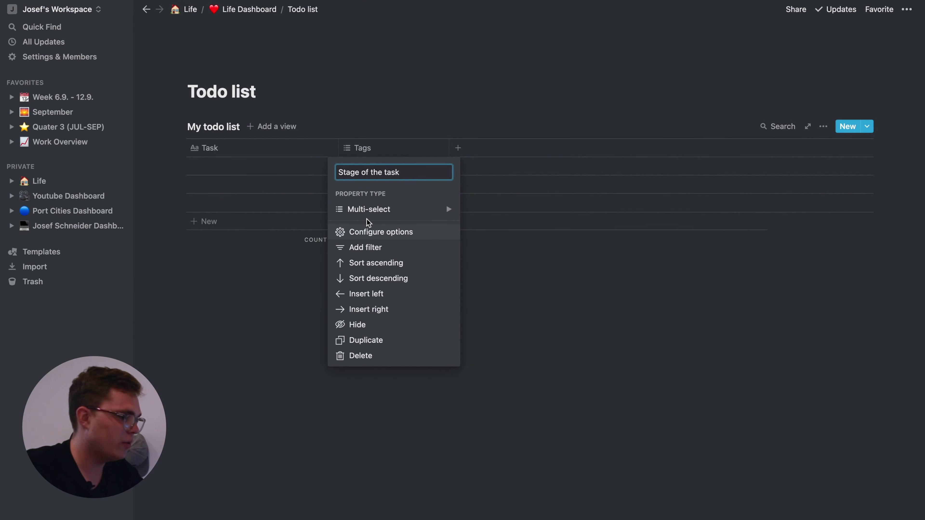
mouse_move(361, 211)
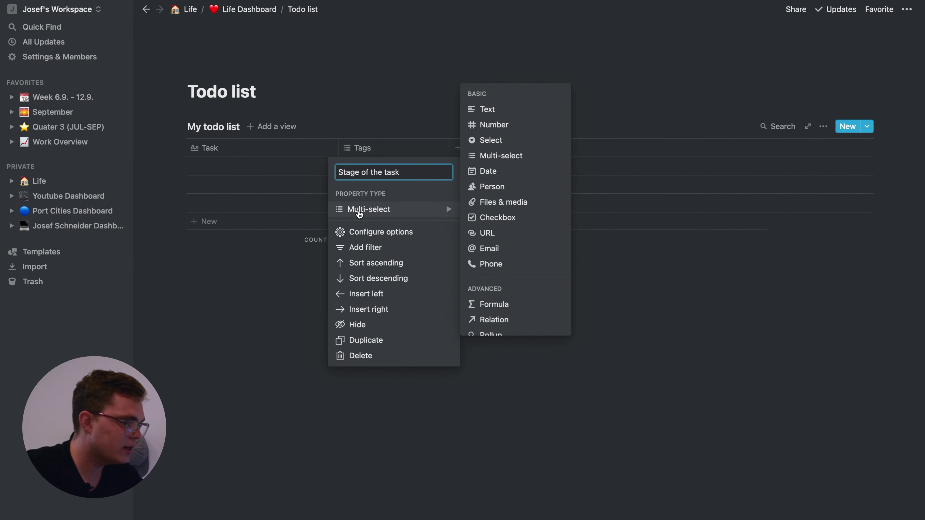
left_click(499, 144)
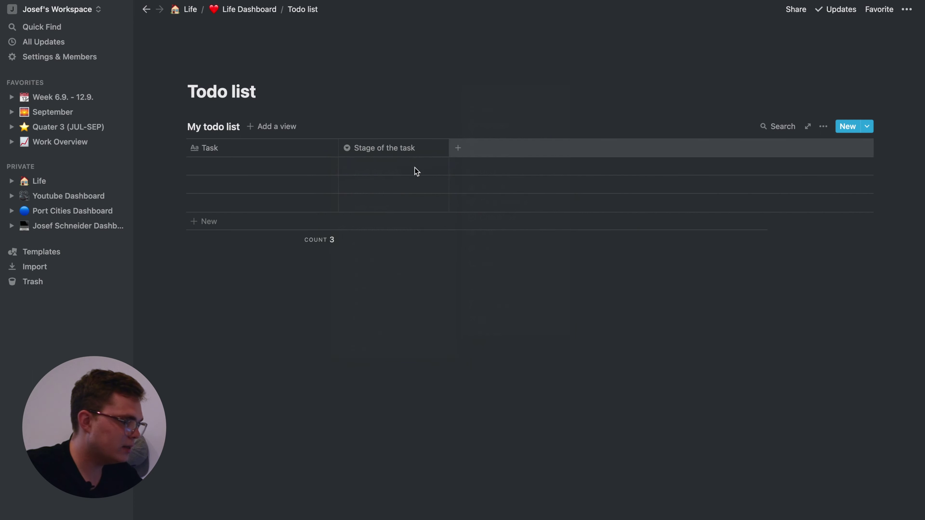
Add a Select column named "Project" after the "Stage of the task" column.
left_click(458, 148)
mouse_move(497, 209)
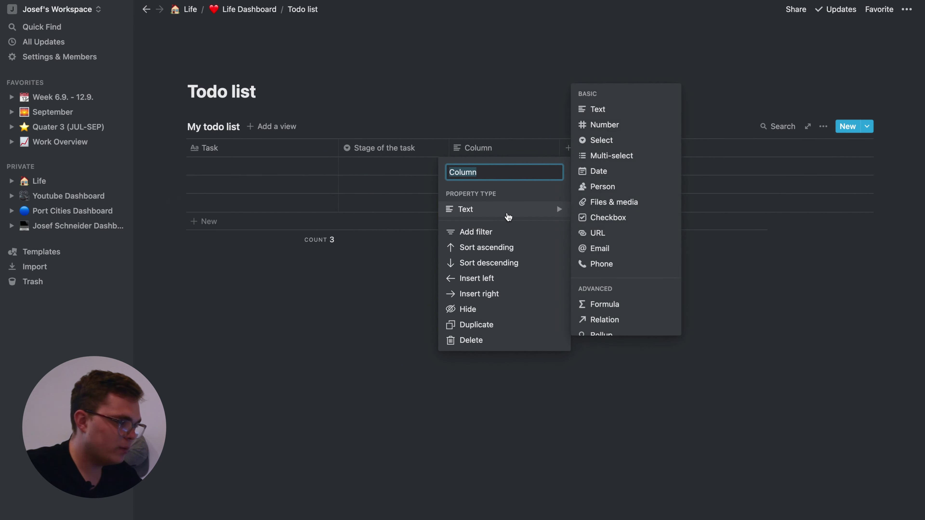
left_click(601, 138)
left_click(495, 143)
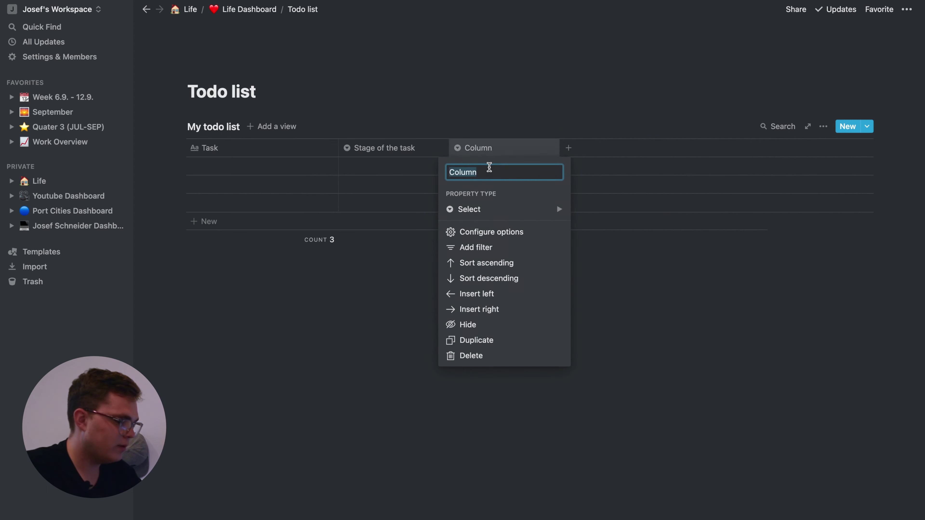
type("Project")
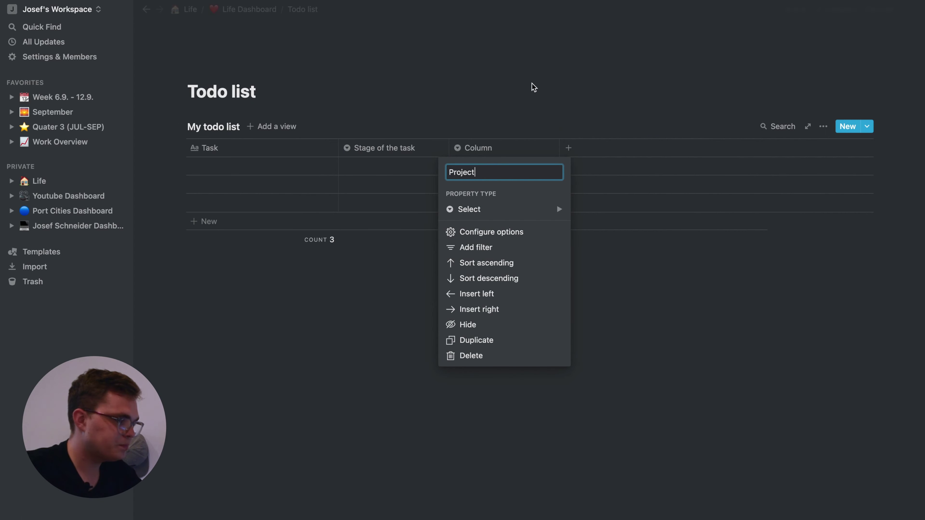
key("Return")
Add a Checkbox column named "In calendar" after the Project column.
left_click(568, 148)
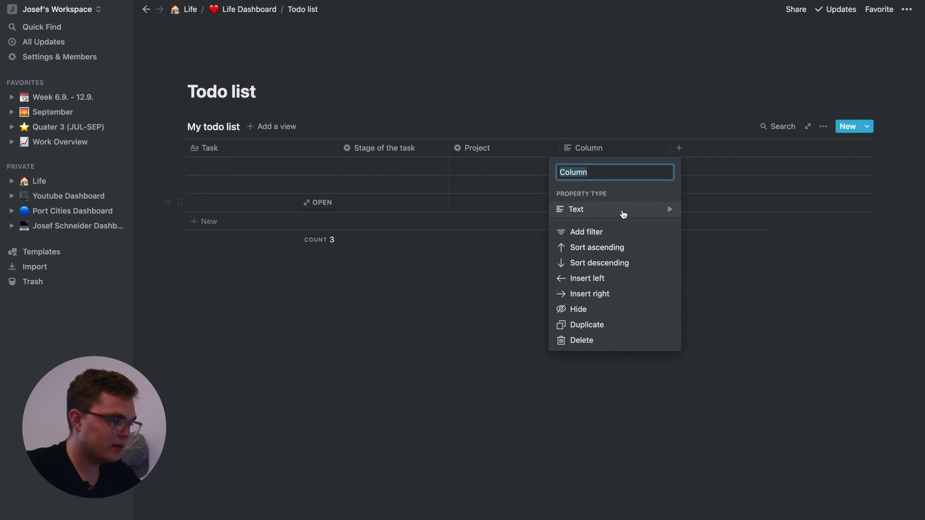
mouse_move(621, 212)
left_click(715, 219)
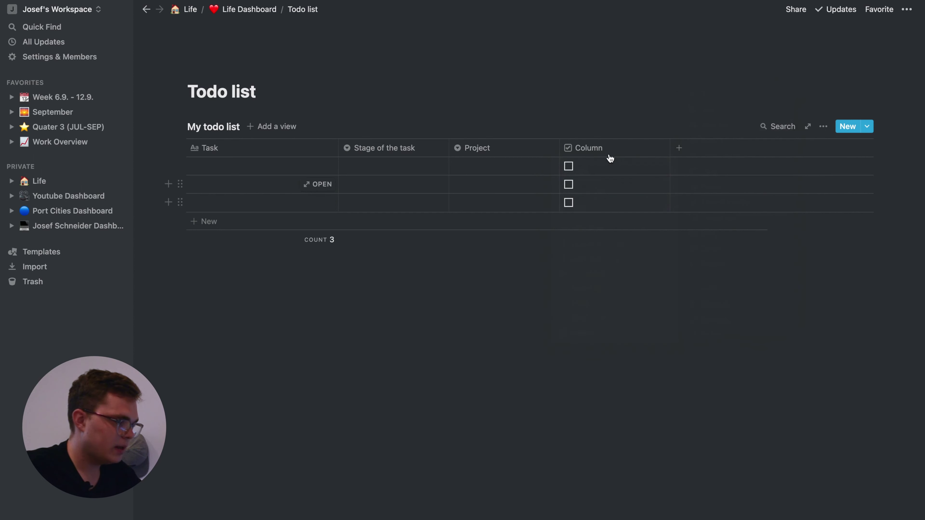
left_click(604, 150)
type("Is")
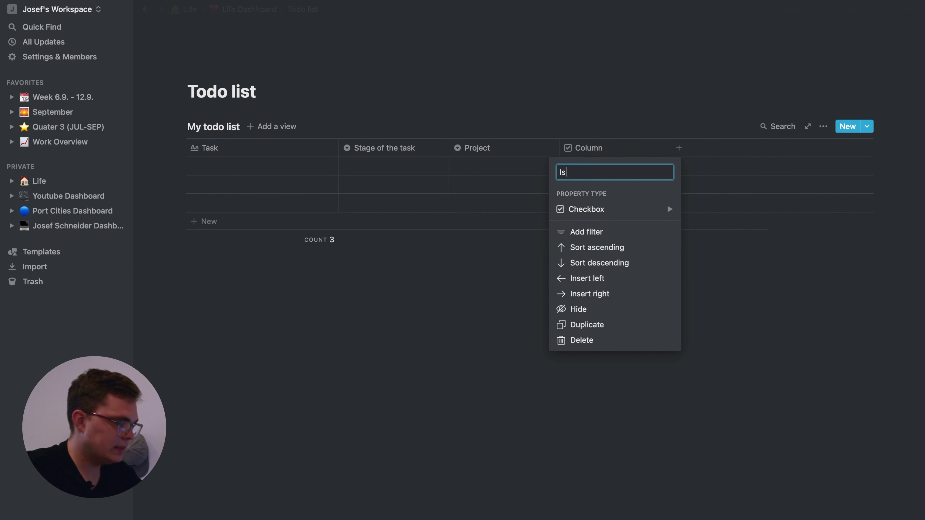
key("BackSpace")
key("BackSpace")
type("In calendar")
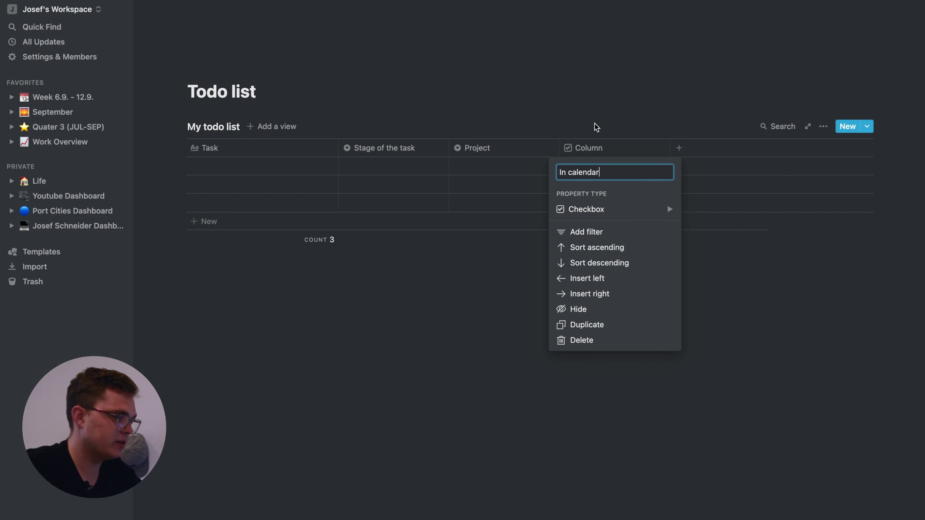
left_click(581, 92)
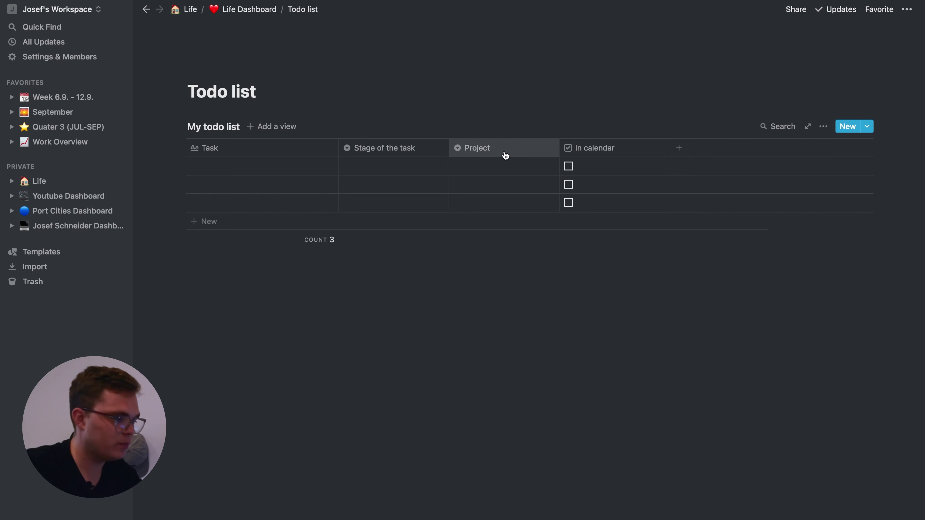
Name the task in the first row of the table "Write script for video".
left_click(232, 167)
type("Write s")
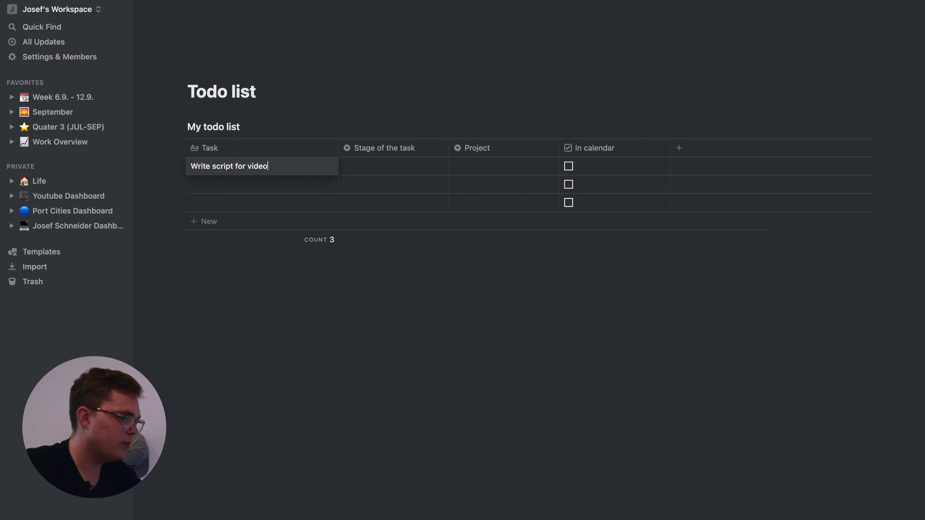
type("cript for video")
Create the "Stage of the task" options "Not started" and "In progress" from the first row.
left_click(377, 164)
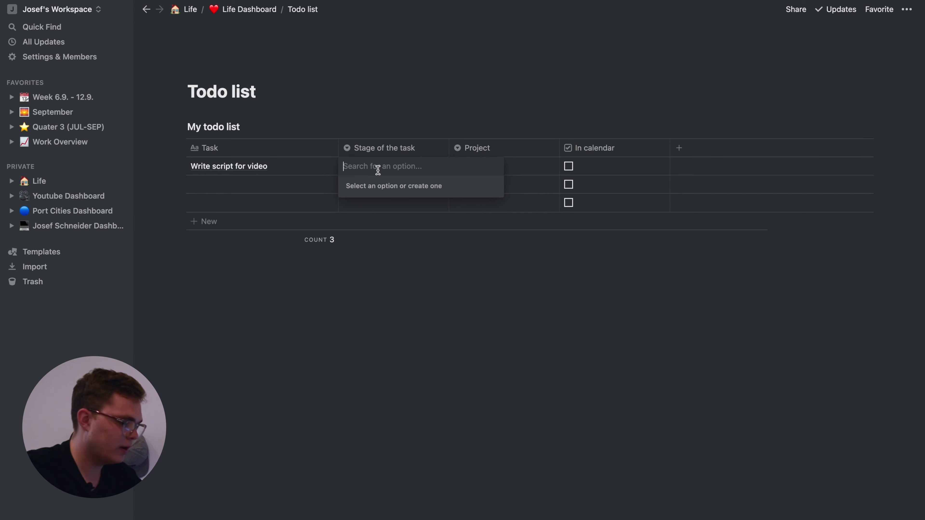
type("Not star")
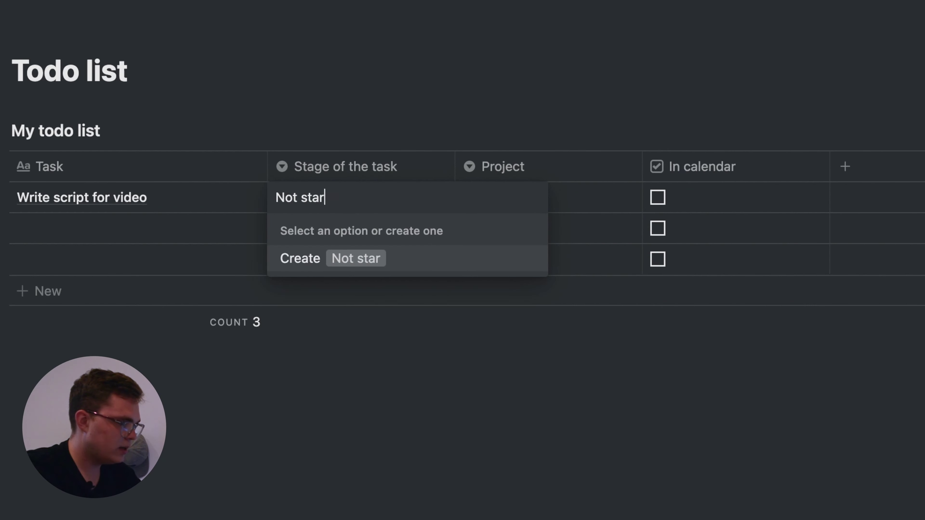
type("ted")
key("Return")
left_click(334, 196)
type("In")
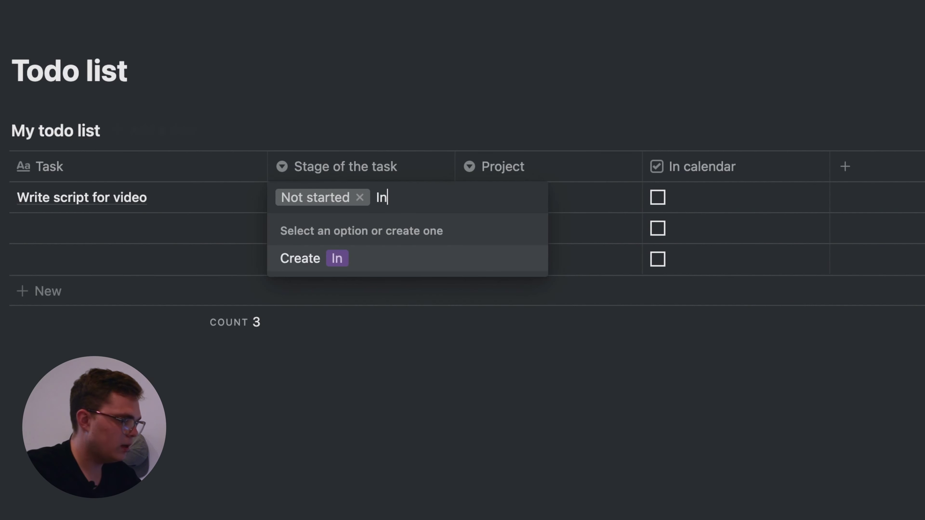
type(" progress")
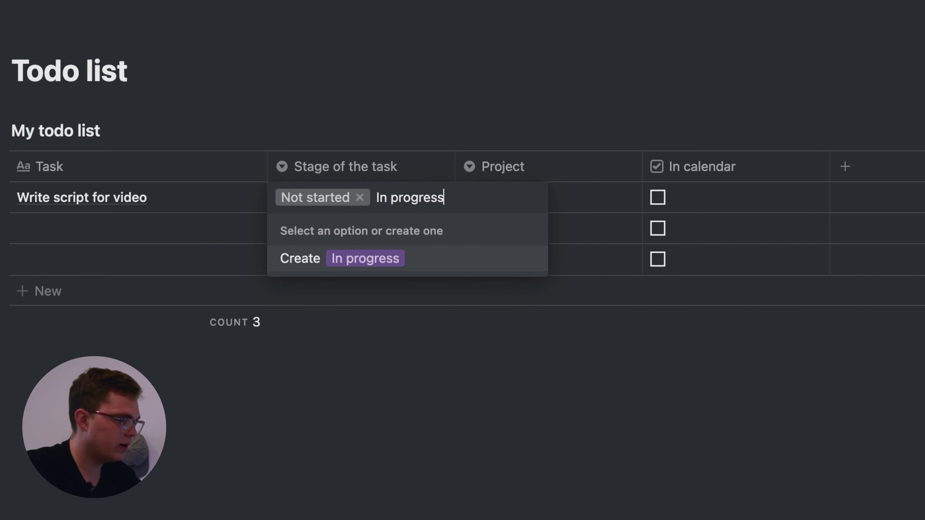
key("Return")
Create the further stage options "Waiting for feedback" and "Done" from the first row.
left_click(389, 191)
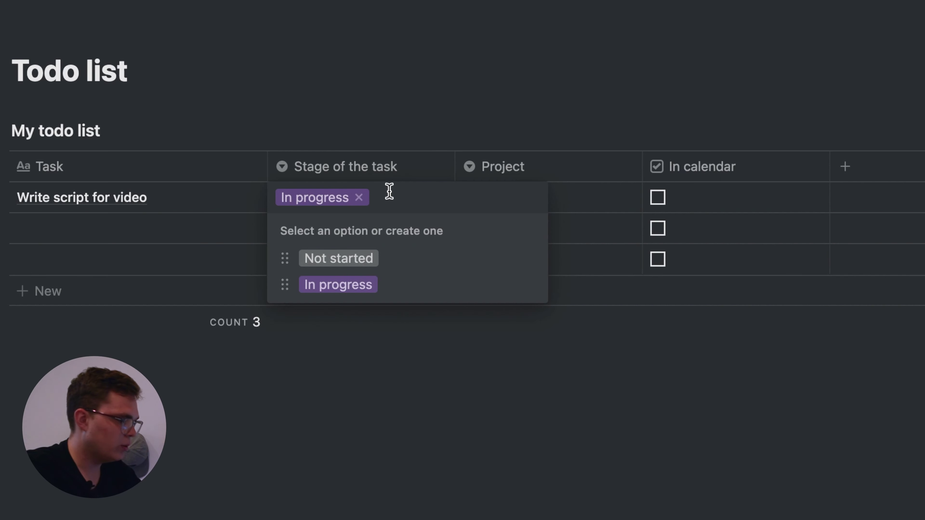
type("Waiting for fe")
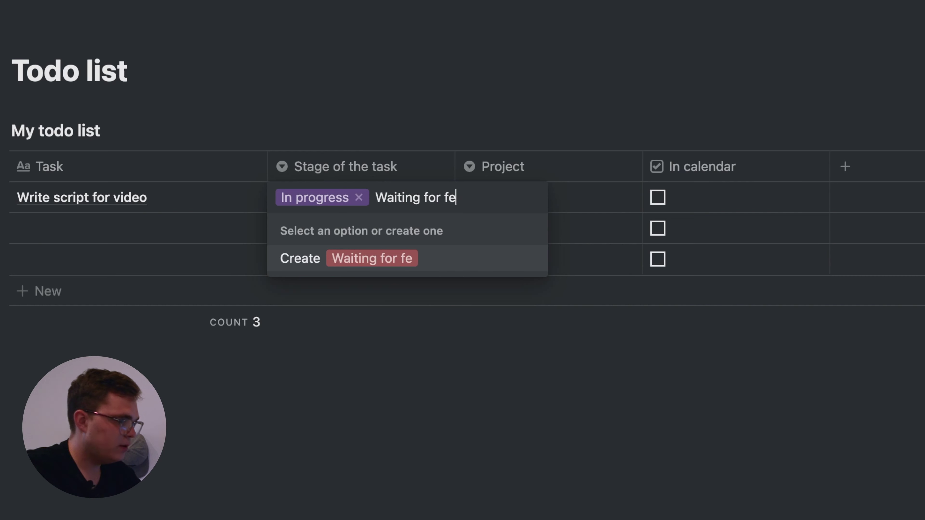
type("edback")
key("Return")
left_click(370, 197)
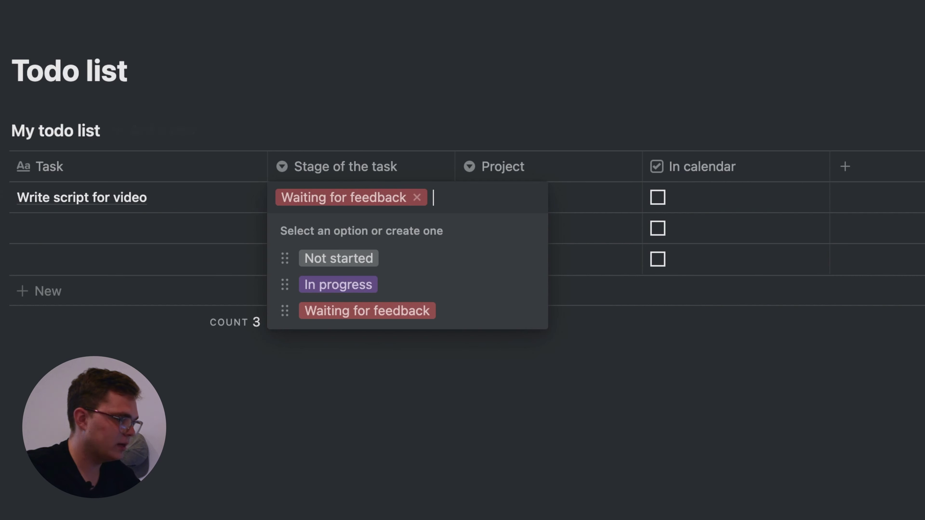
type("Done")
key("Return")
Color the "Not started" stage option red and the "In progress" option yellow.
left_click(337, 196)
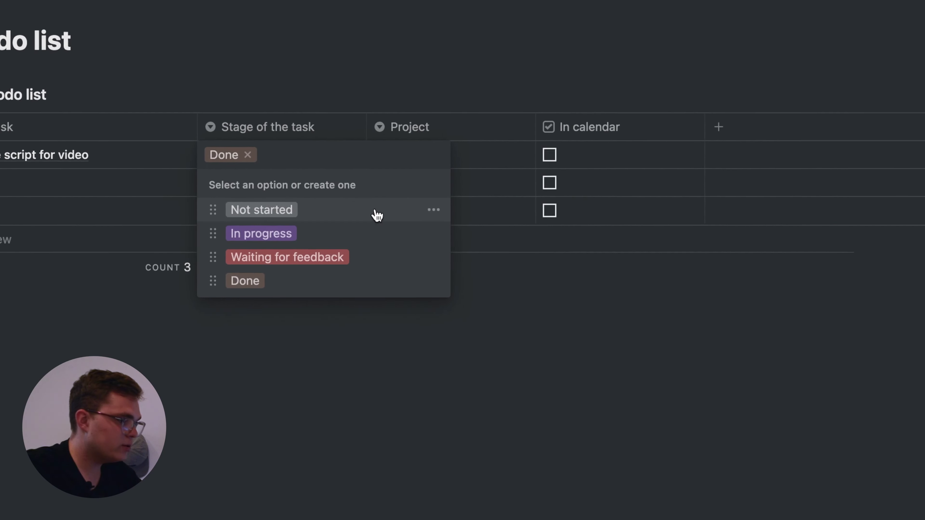
left_click(434, 210)
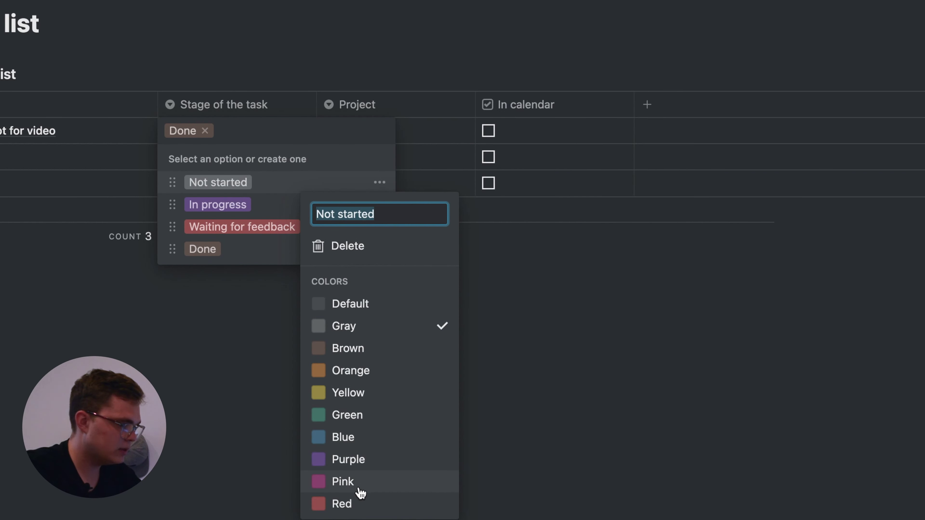
left_click(360, 508)
left_click(360, 508)
key("Escape")
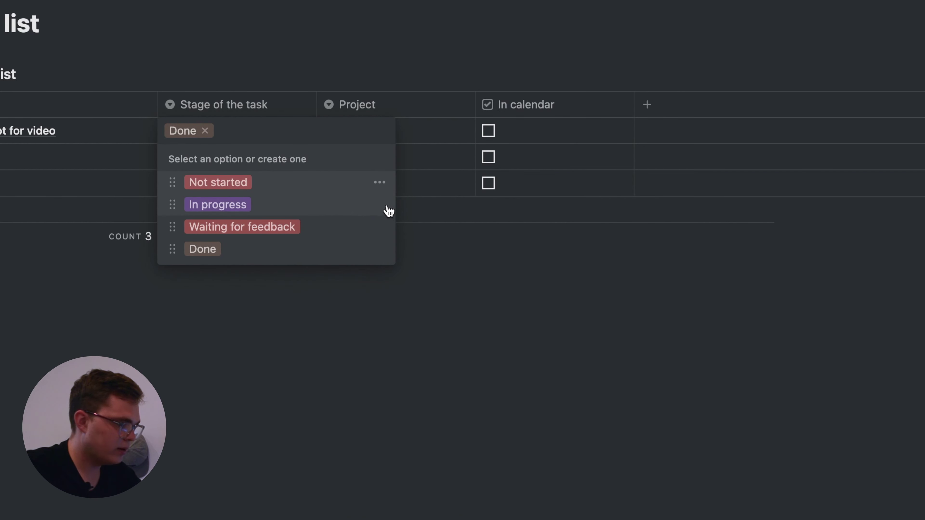
left_click(386, 207)
left_click(360, 417)
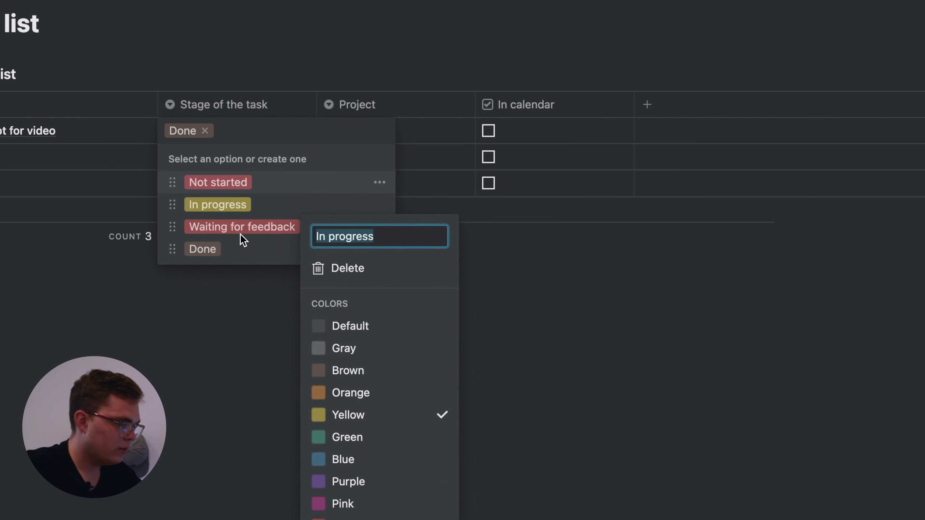
key("Escape")
Color the "Waiting for feedback" stage option orange and the "Done" option green.
left_click(381, 229)
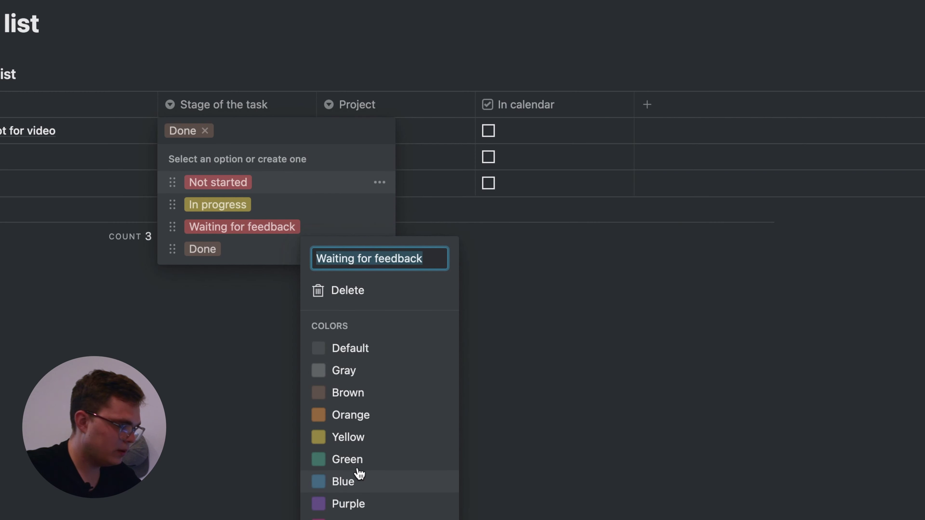
left_click(345, 416)
key("Escape")
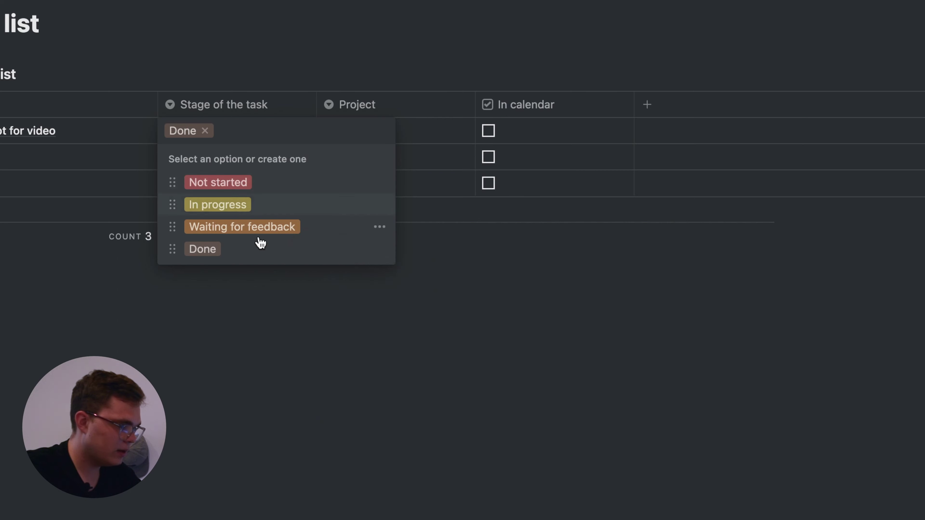
left_click(379, 249)
left_click(340, 483)
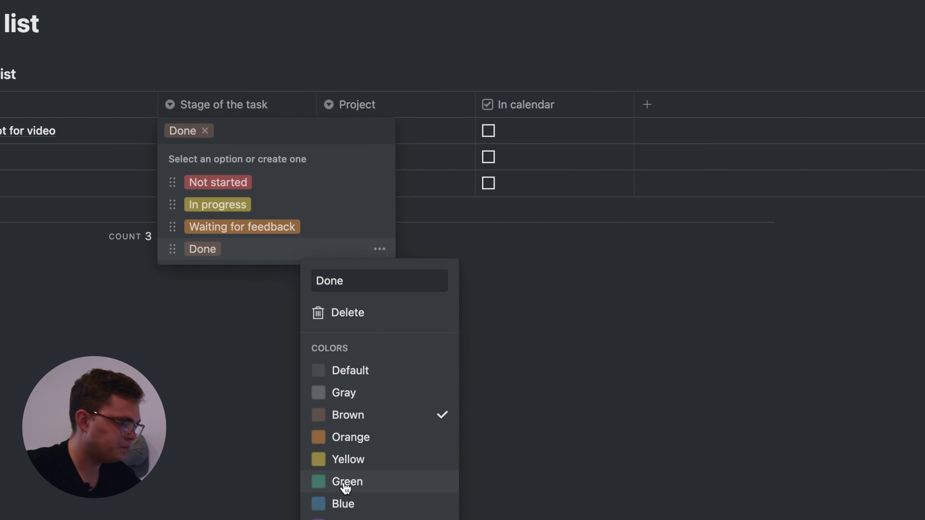
key("Escape")
key("Escape")
Set the stage of "Write script for video" to In progress and open its Project cell for editing.
left_click(181, 131)
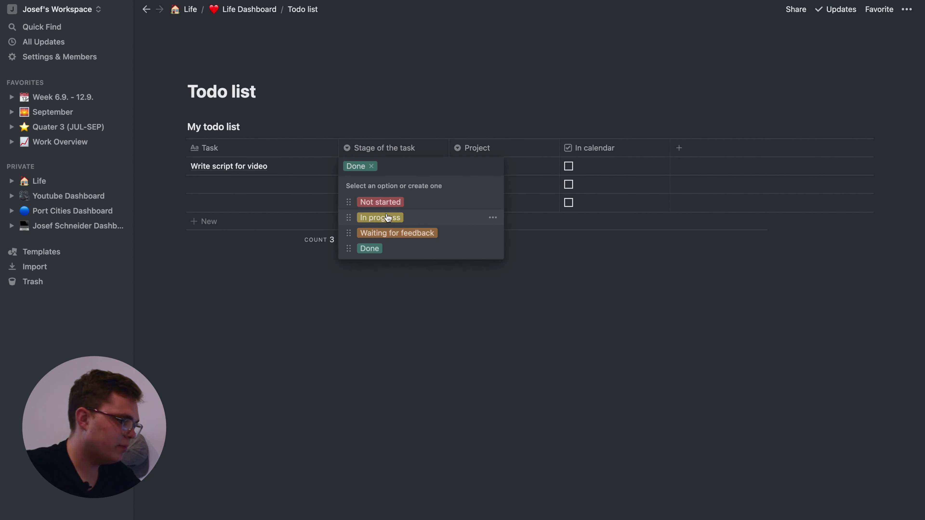
left_click(387, 218)
left_click(510, 162)
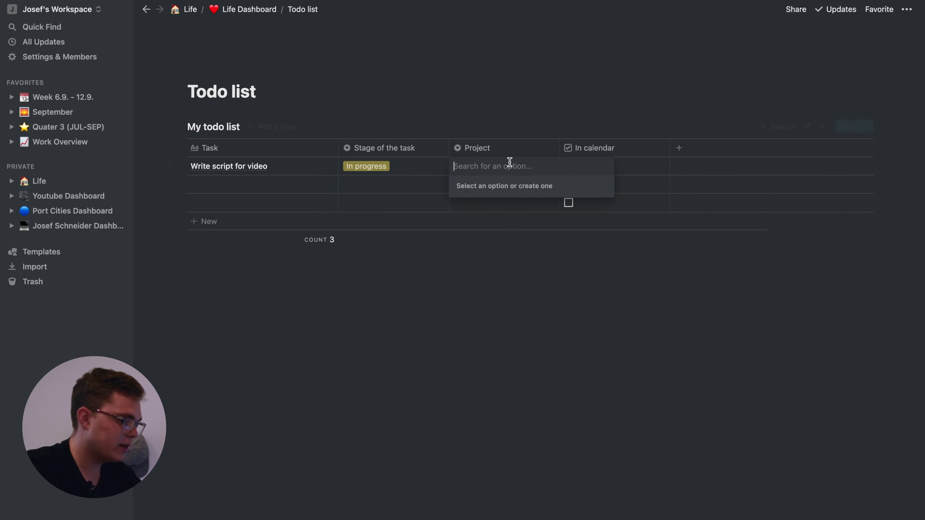
type("Notion")
key("BackSpace")
key("BackSpace")
key("BackSpace")
key("BackSpace")
key("BackSpace")
key("BackSpace")
Assign a new project option "How to start with Notion" to the first task and mark it as In calendar.
type("How")
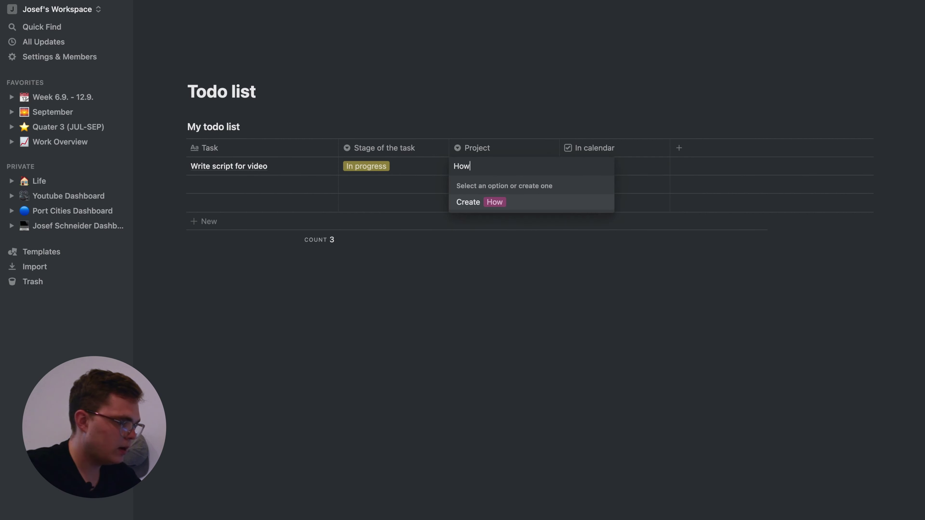
type(" to start with Notion")
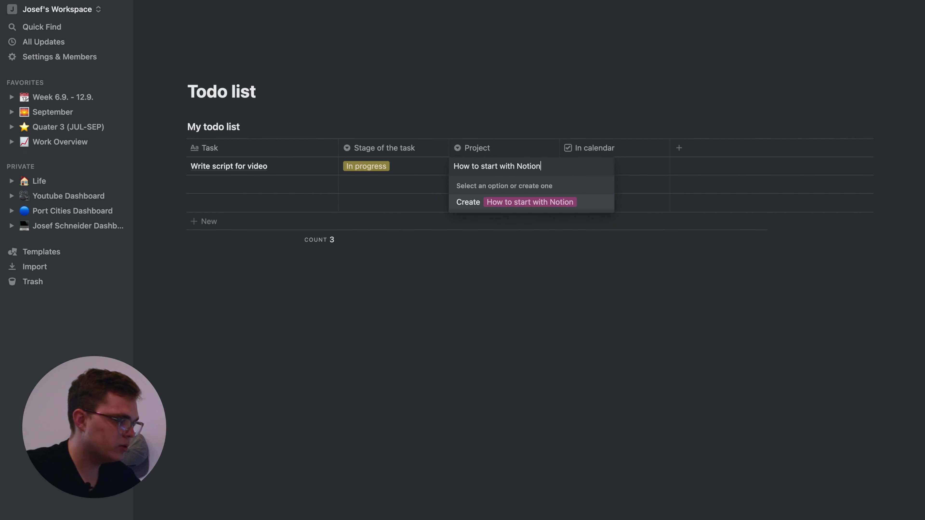
left_click(521, 202)
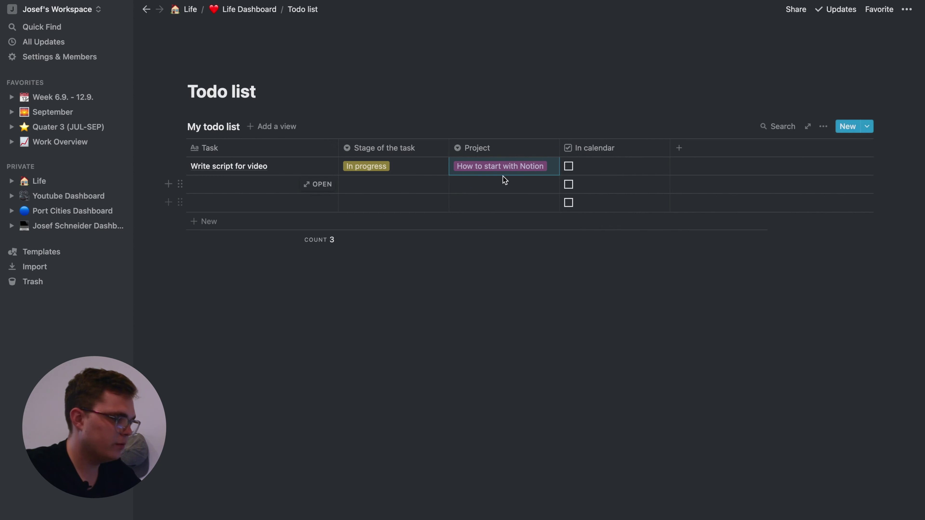
left_click(608, 170)
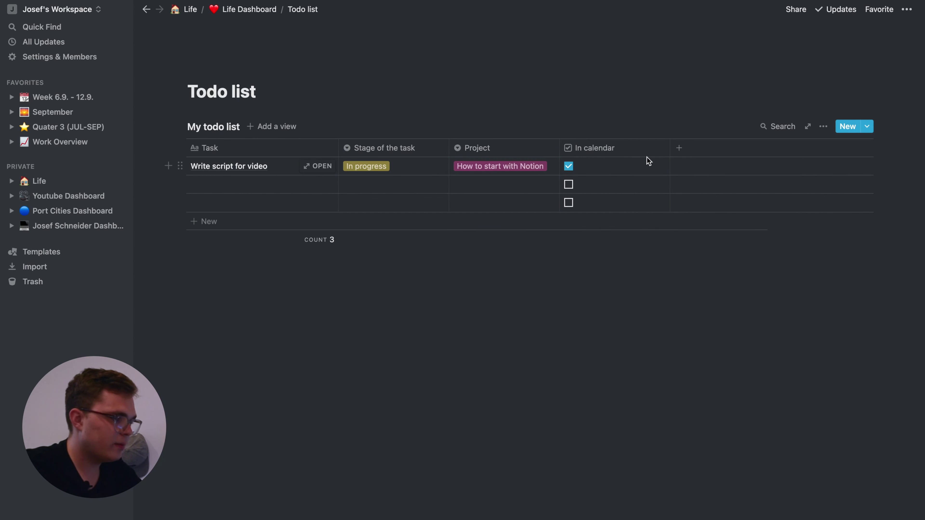
Add a Number column named "Priorities" after the In calendar column.
left_click(679, 147)
mouse_move(778, 203)
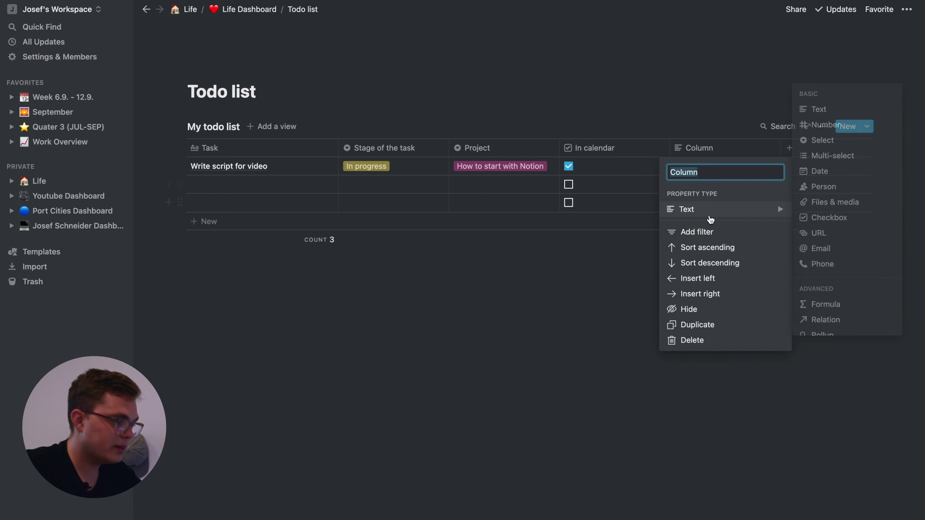
left_click(827, 141)
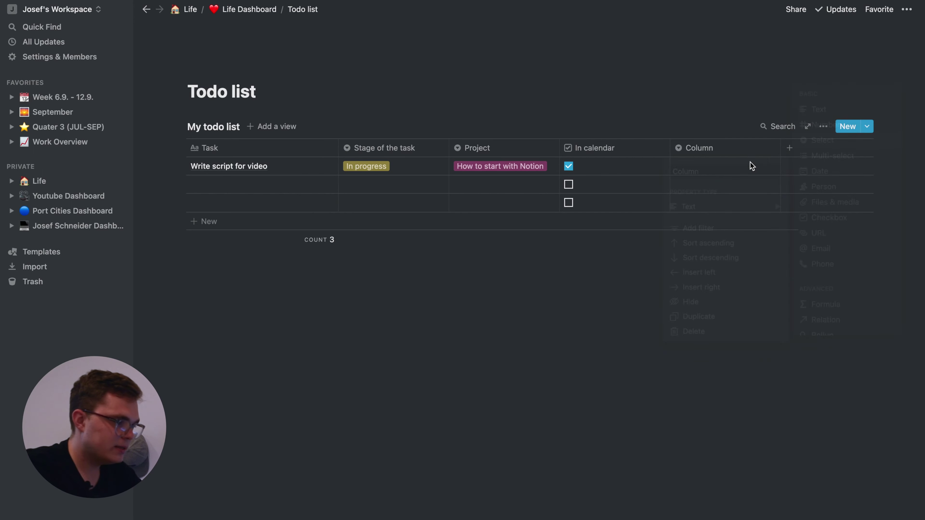
left_click(696, 150)
type("Priorities")
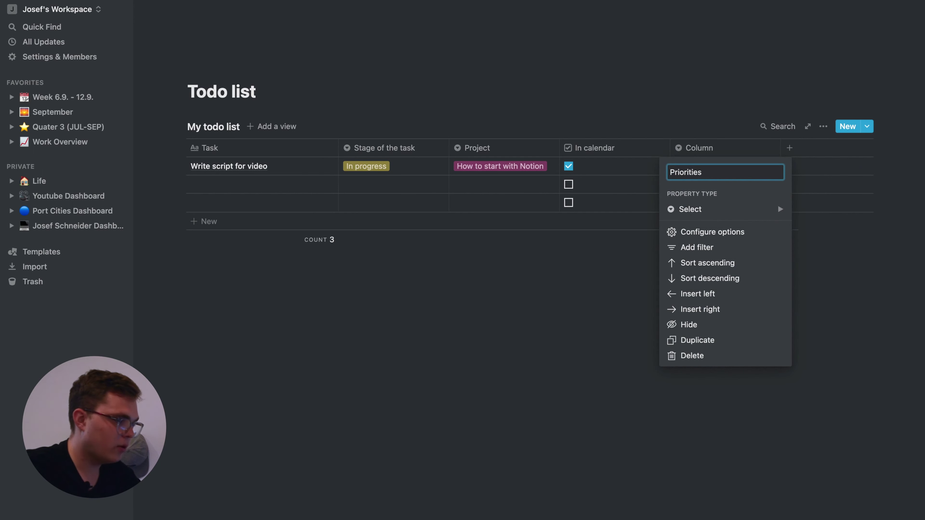
mouse_move(685, 209)
left_click(823, 125)
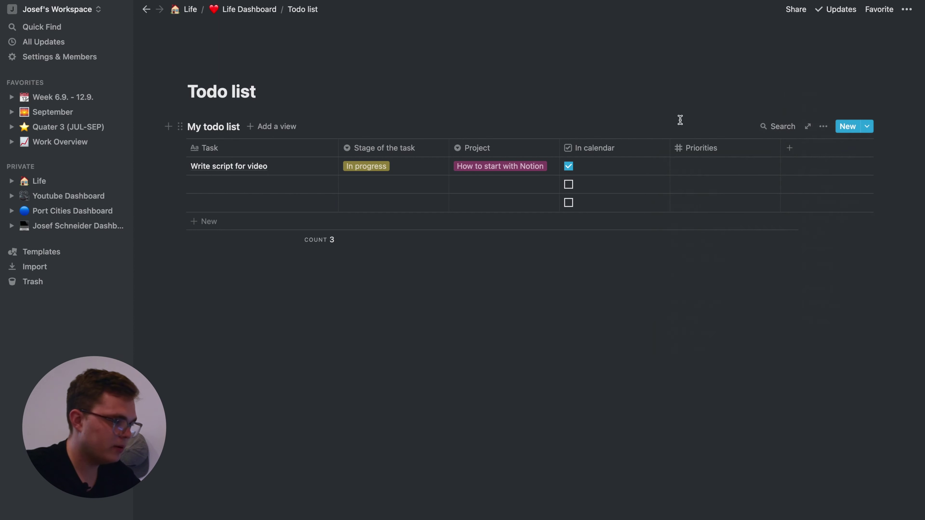
Move the Priorities column in front of the Task column and give "Write script for video" priority 1.
left_click_drag(699, 148, 264, 150)
left_click(233, 164)
type("1")
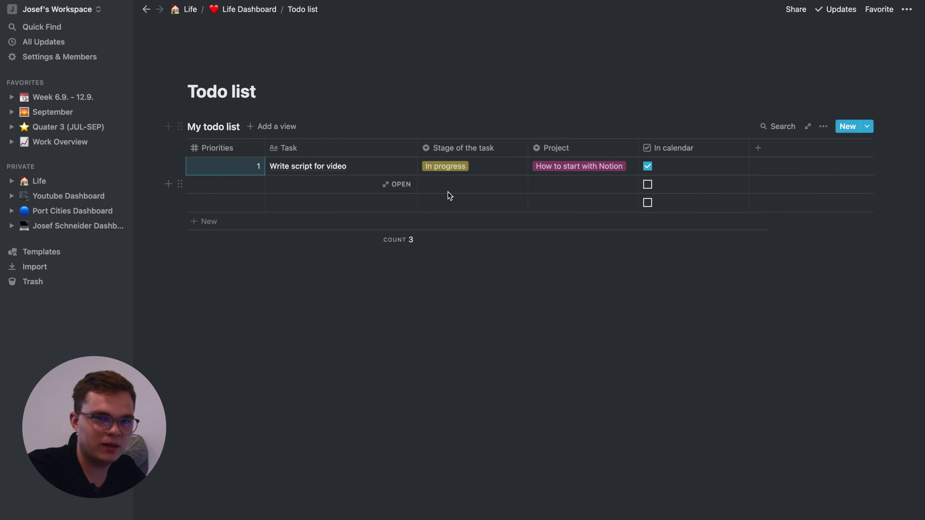
Give the second row a new project option "How to build my own dashboard" and the stage Not started.
left_click(545, 186)
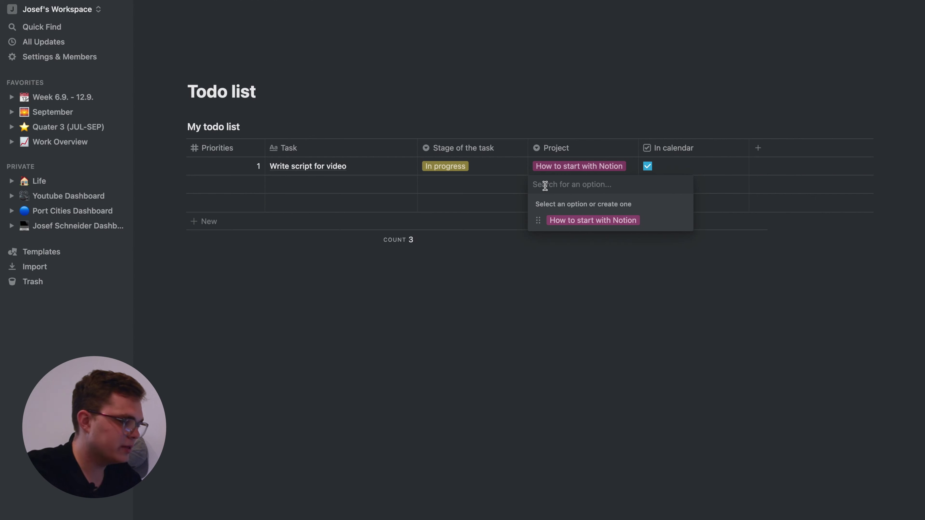
type("How")
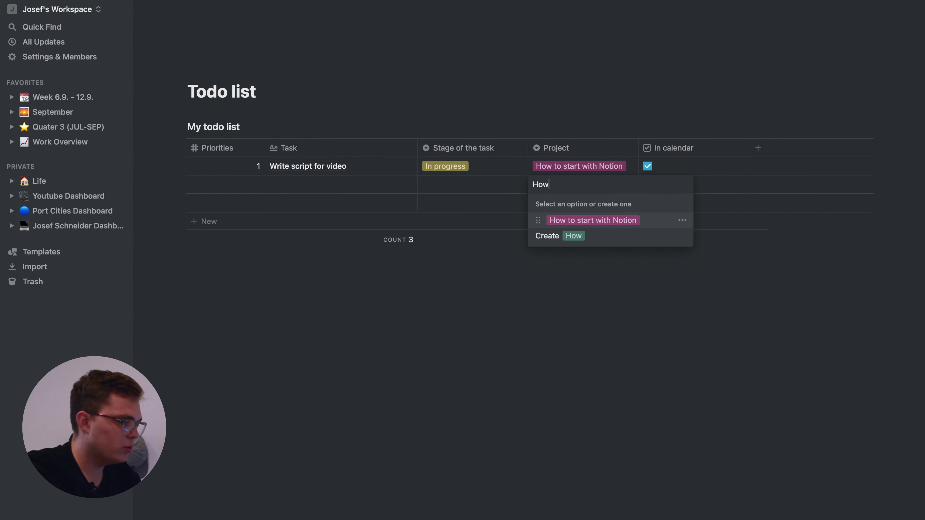
type(" to bui")
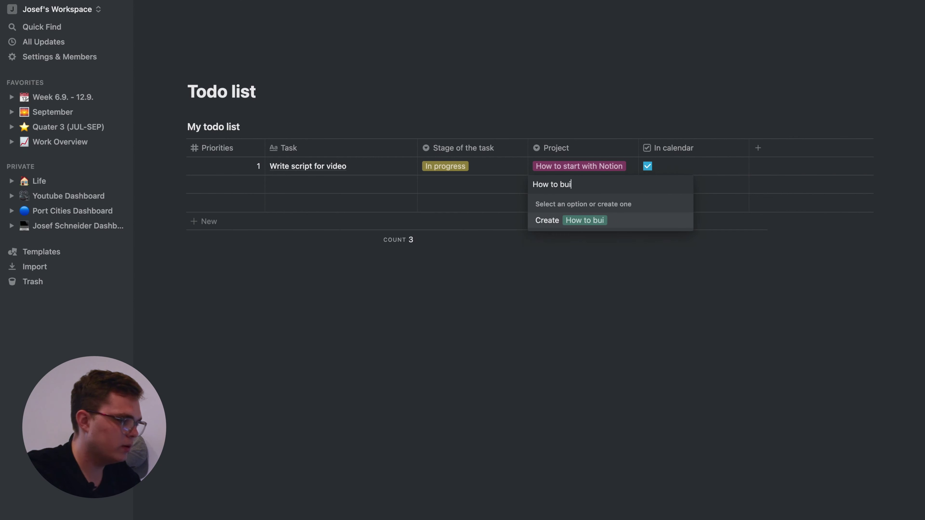
type("ld my own dashboard")
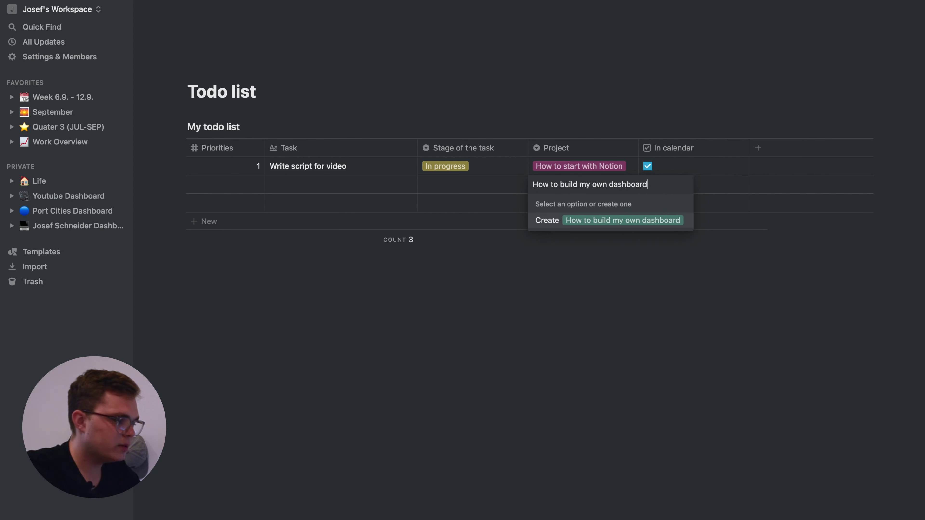
key("Return")
left_click(441, 189)
left_click(455, 219)
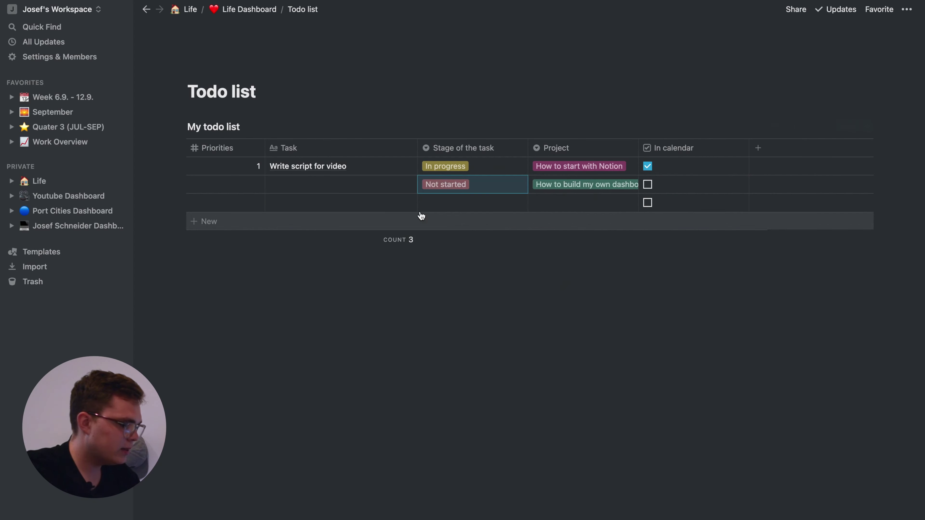
Name the second row's task "Script" and set its priority to 2.
left_click(367, 182)
type("Script")
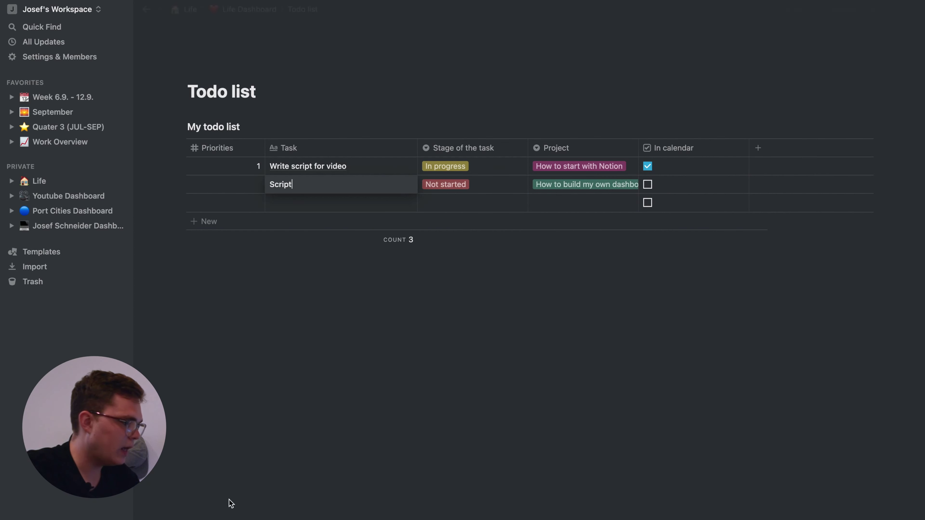
left_click(219, 186)
type("2")
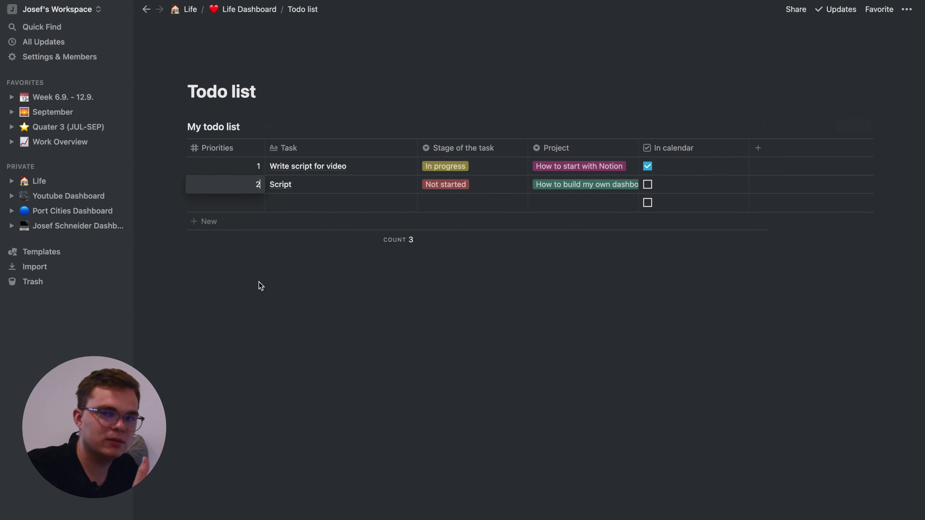
key("Return")
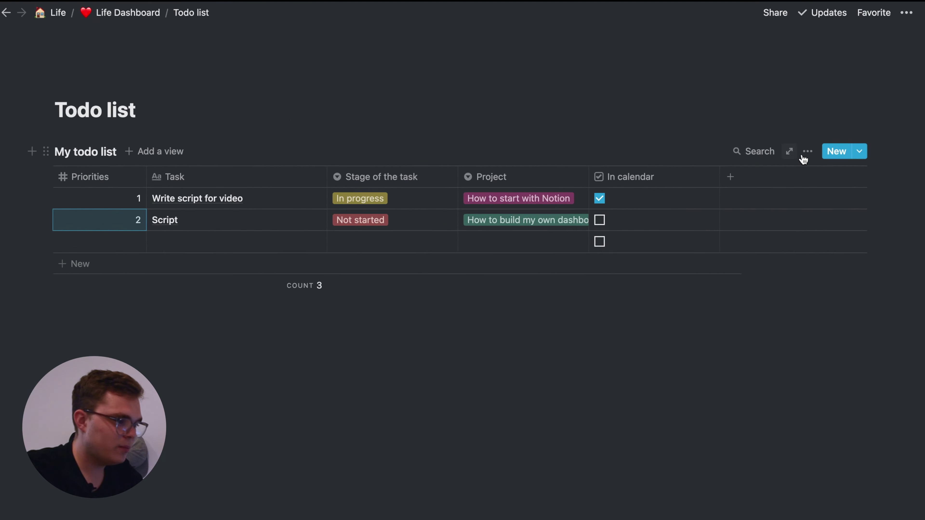
Filter the todo list to show only tasks whose Stage of the task is Not started.
left_click(806, 152)
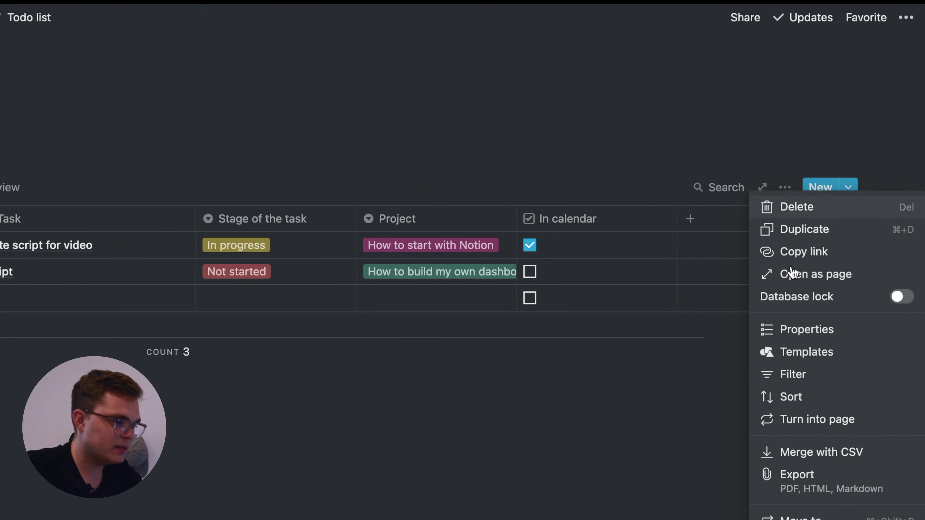
left_click(799, 376)
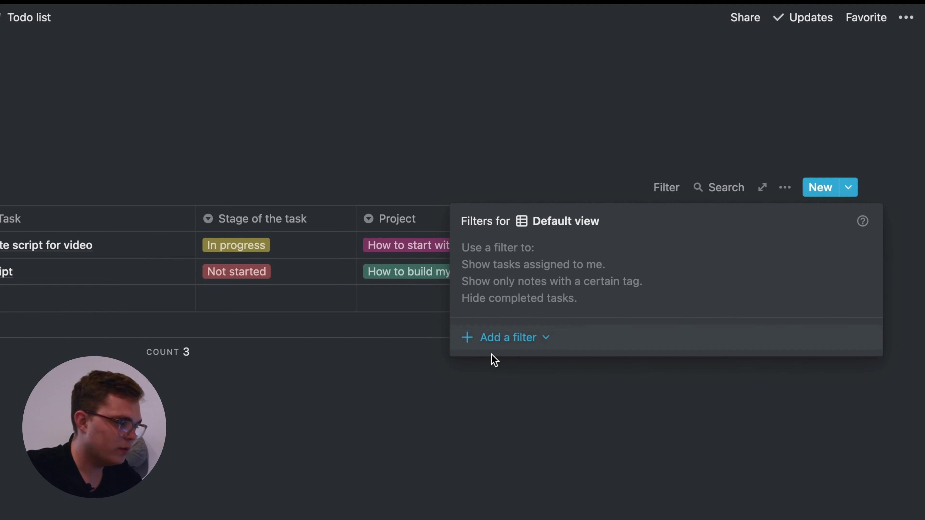
left_click(496, 341)
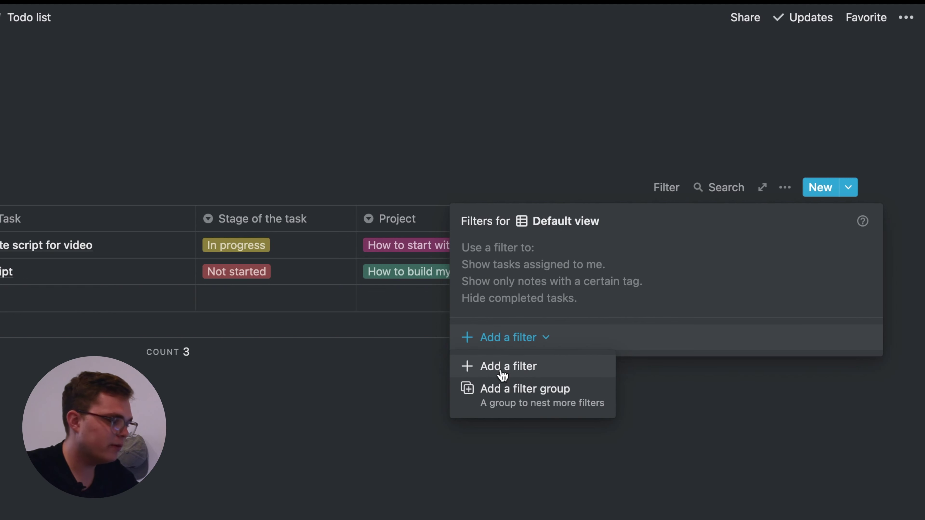
left_click(502, 376)
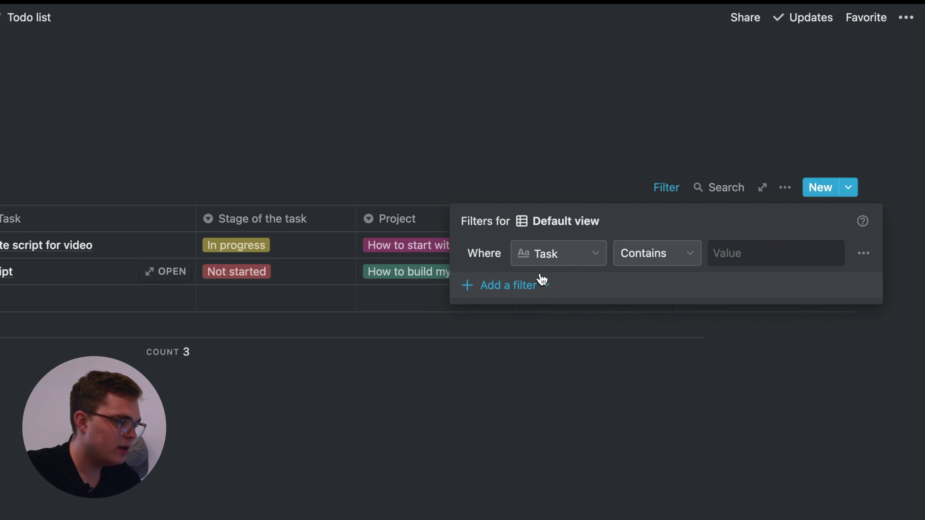
left_click(564, 263)
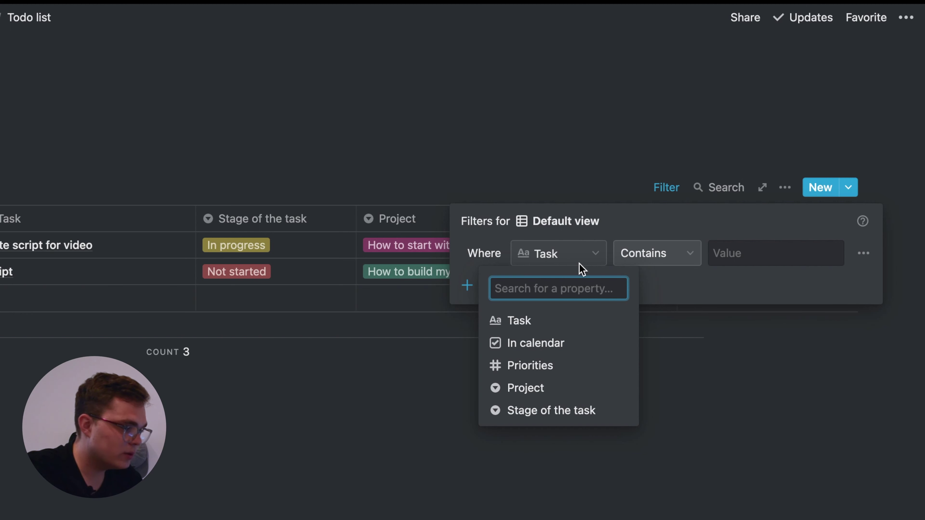
left_click(532, 411)
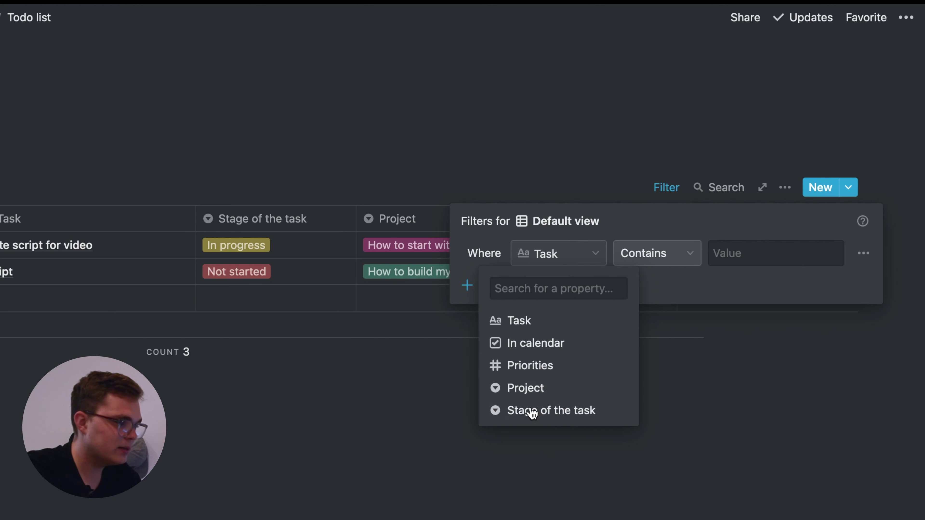
left_click(644, 260)
left_click(652, 230)
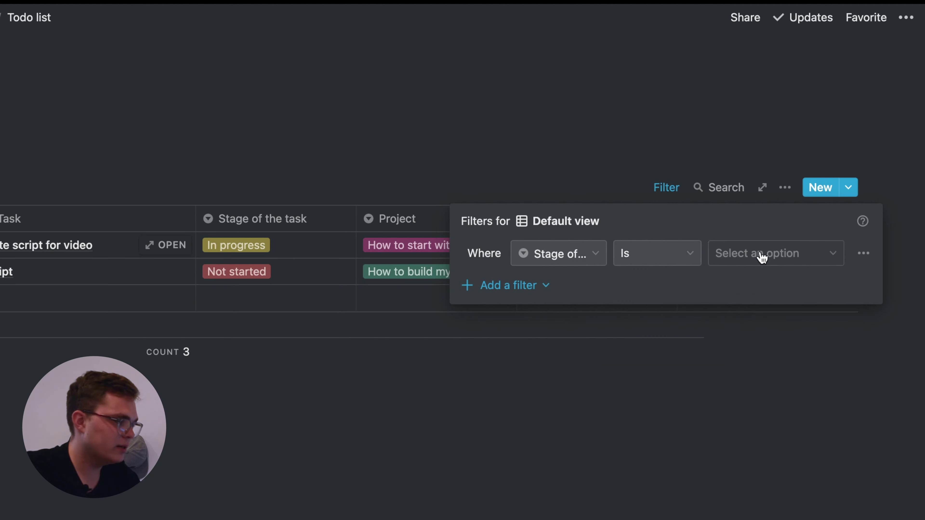
left_click(762, 253)
left_click(757, 349)
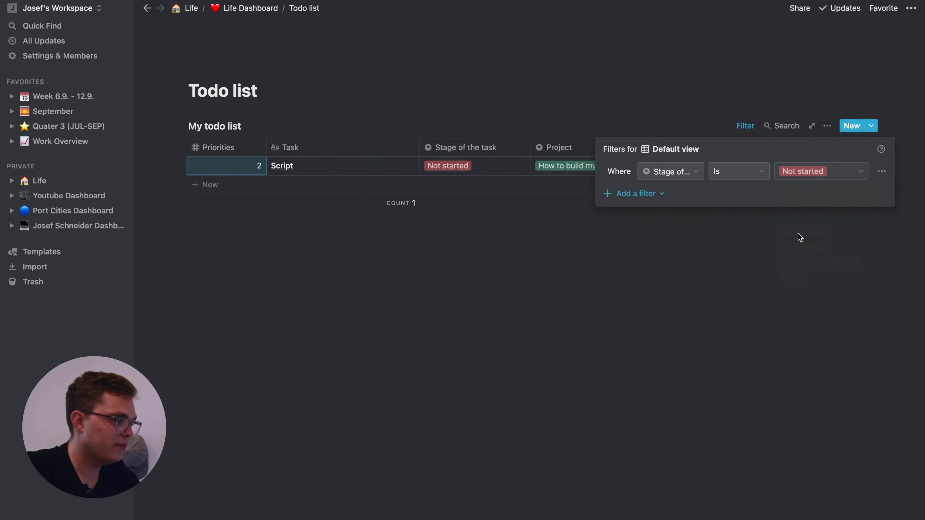
left_click(218, 424)
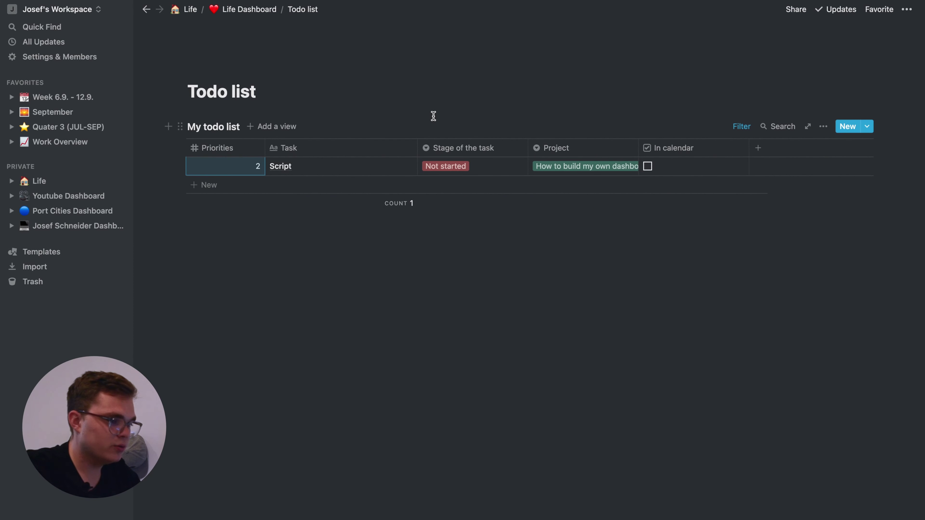
Change the stage filter's value to In progress.
left_click(742, 126)
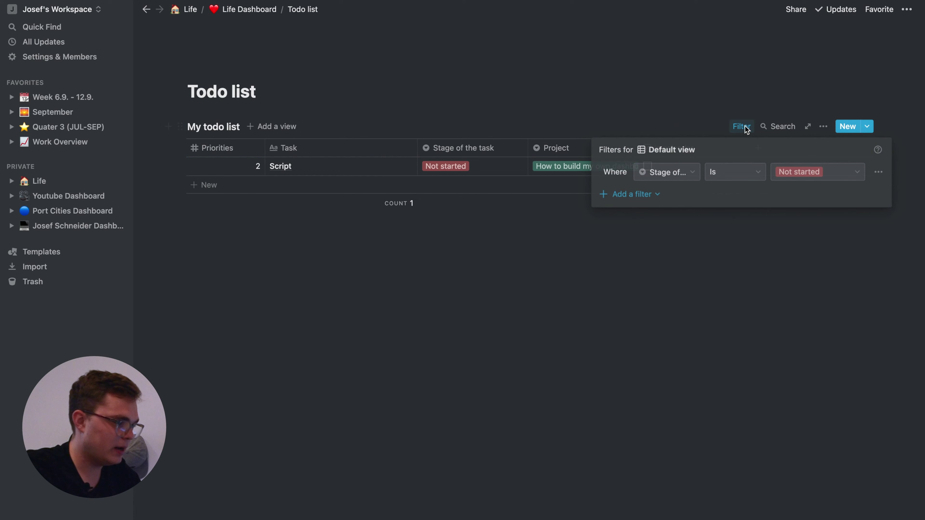
left_click(804, 168)
left_click(800, 248)
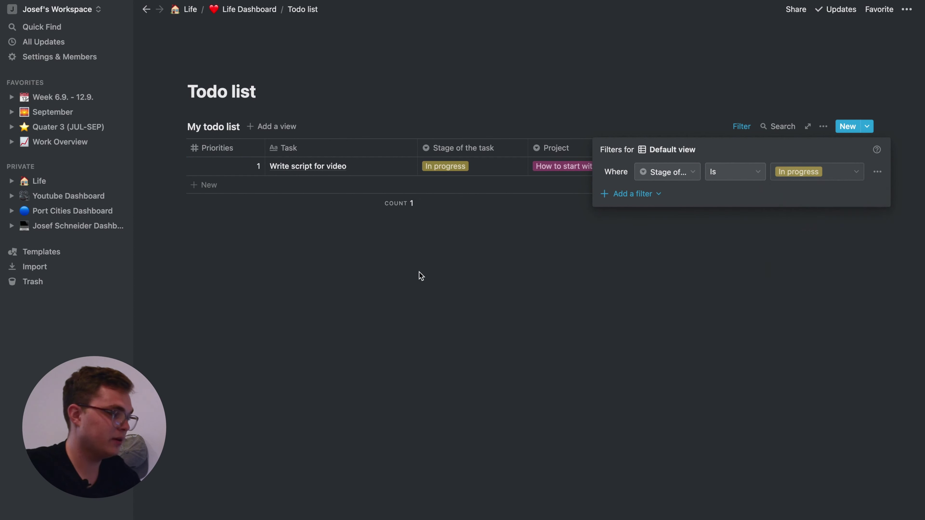
left_click(420, 272)
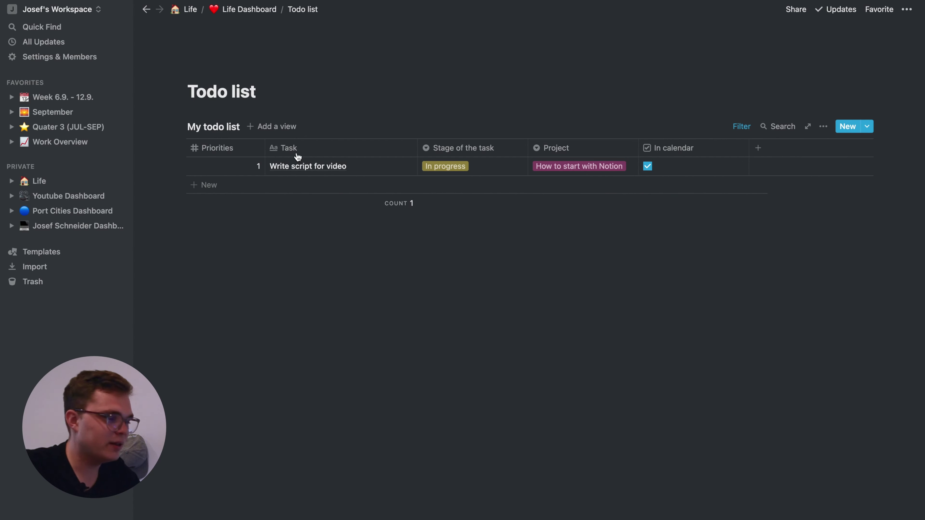
Create a new table view of the todo list named "Task in progress".
left_click(274, 128)
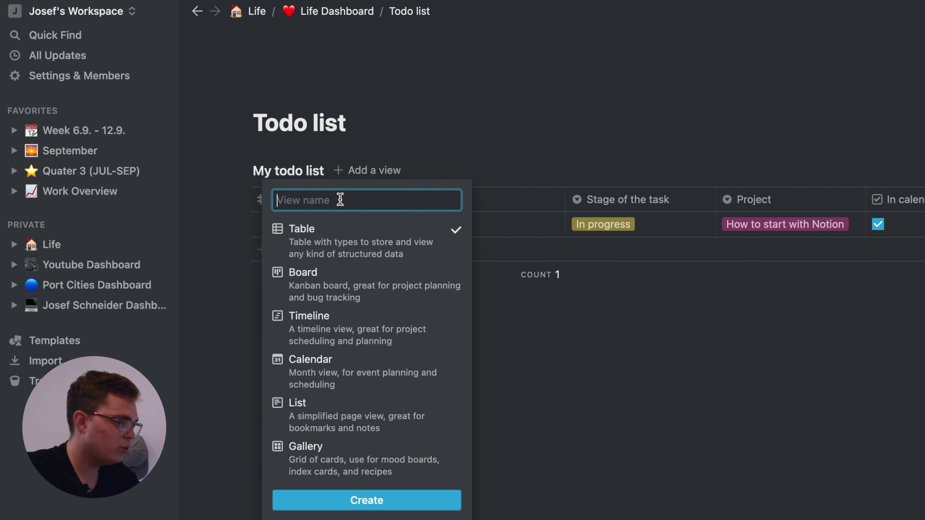
type("Projects")
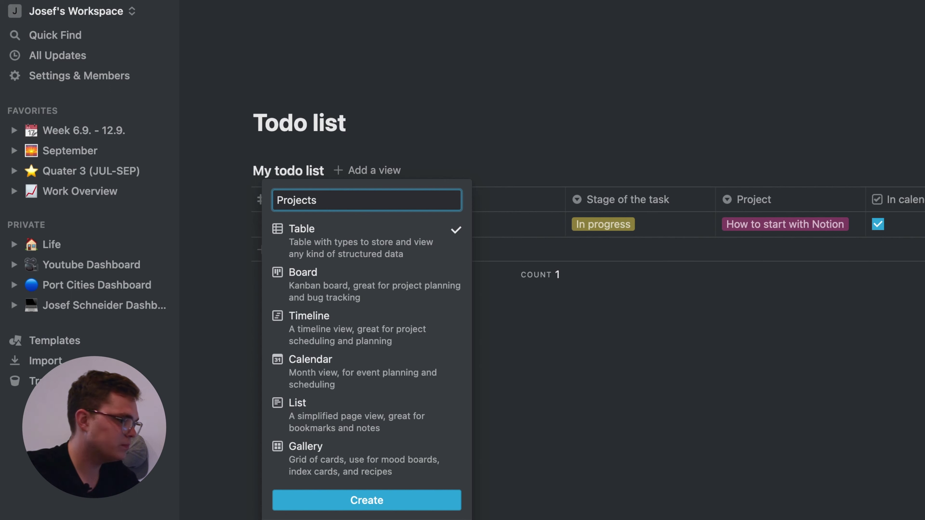
key("super+a")
key("BackSpace")
type("Ta")
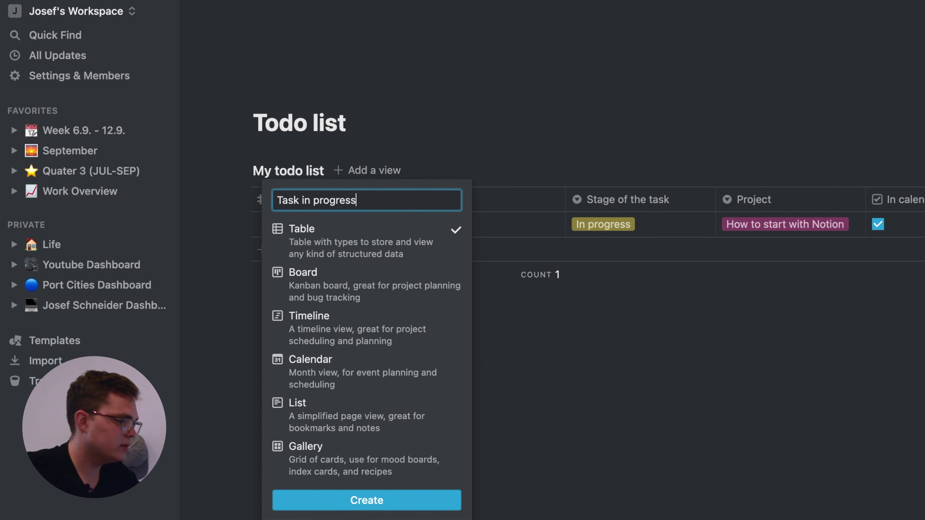
type("sk in progress")
left_click(457, 505)
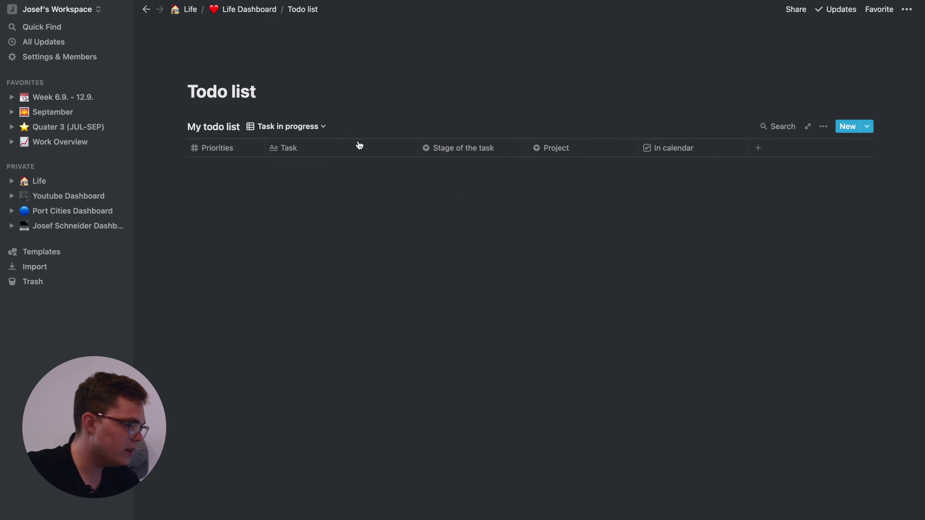
Rename the todo list's default view as "Main view" and switch to it.
left_click(296, 128)
left_click(369, 168)
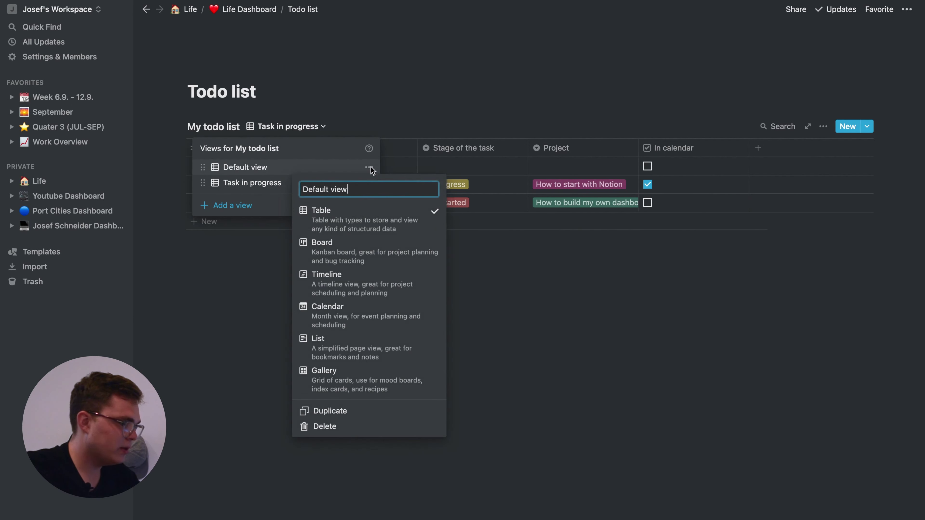
key("BackSpace")
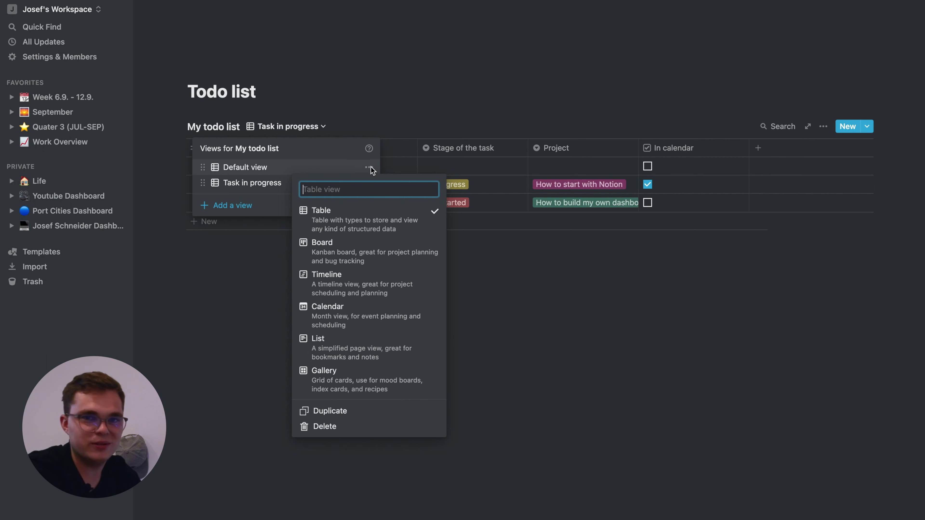
left_click(371, 168)
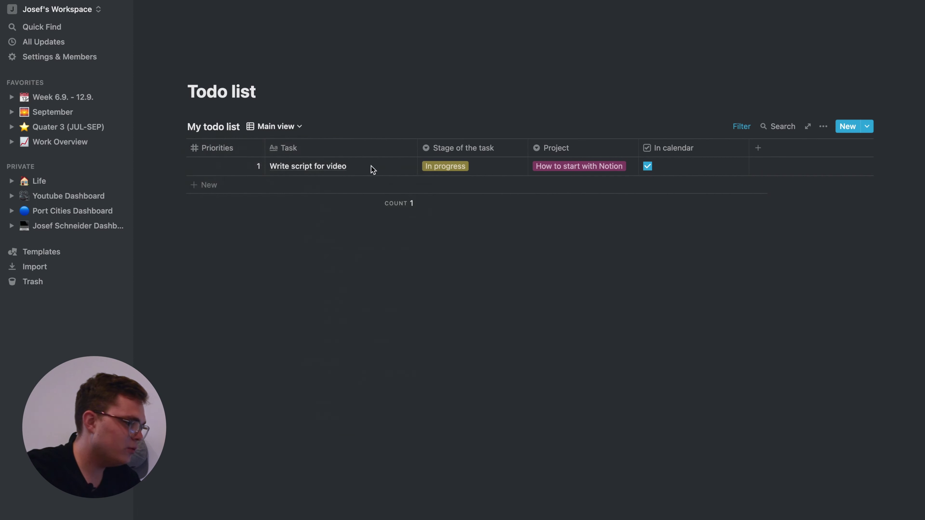
Remove the stage filter from Main view.
left_click(295, 129)
left_click(723, 112)
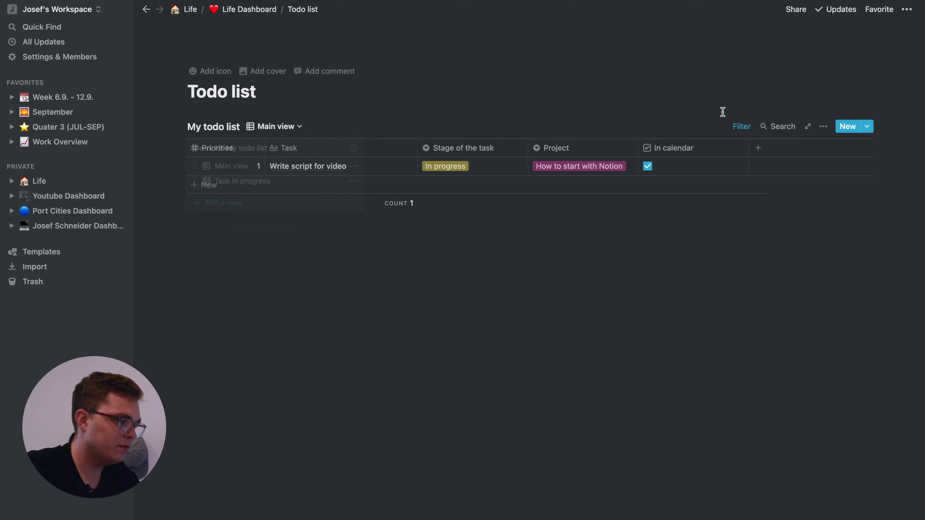
left_click(742, 127)
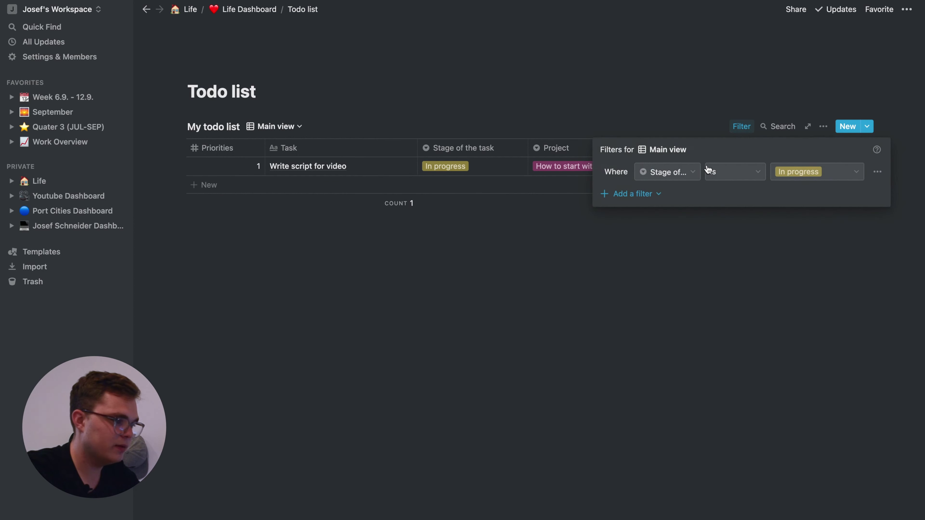
left_click(877, 178)
left_click(853, 200)
left_click(395, 279)
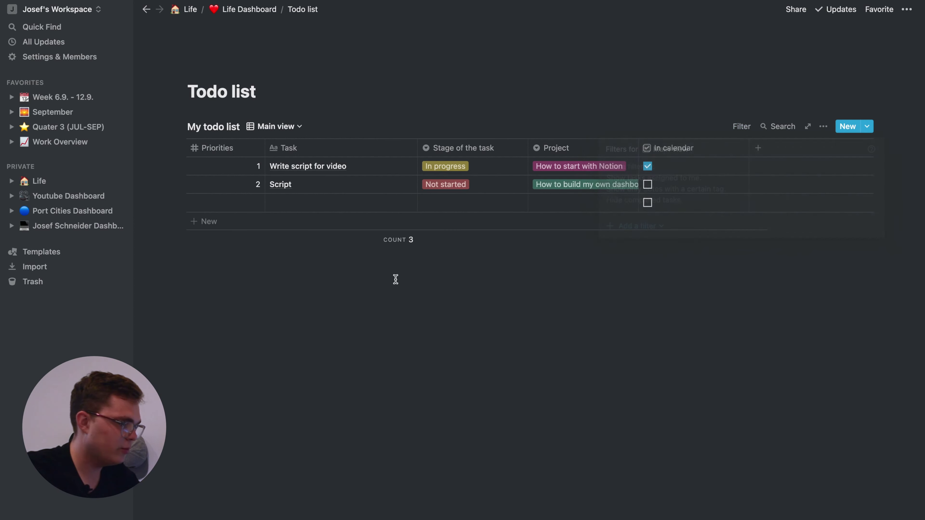
Switch to the Task in progress view and filter it to tasks whose Stage of the task is In progress.
left_click(270, 127)
left_click(258, 184)
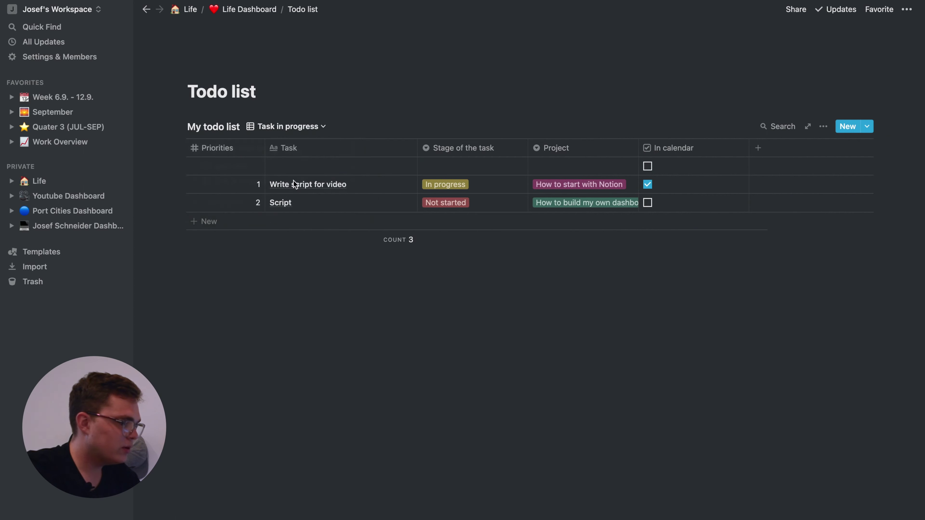
left_click(823, 127)
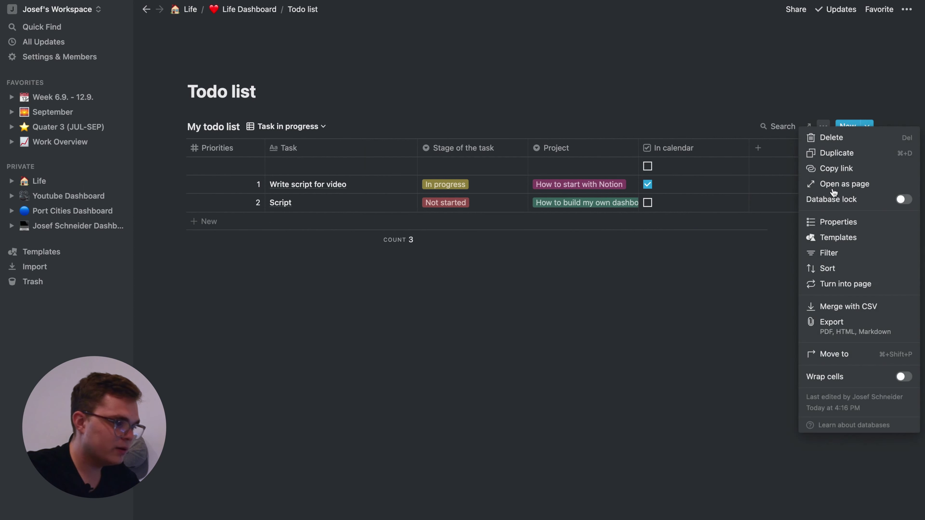
left_click(833, 254)
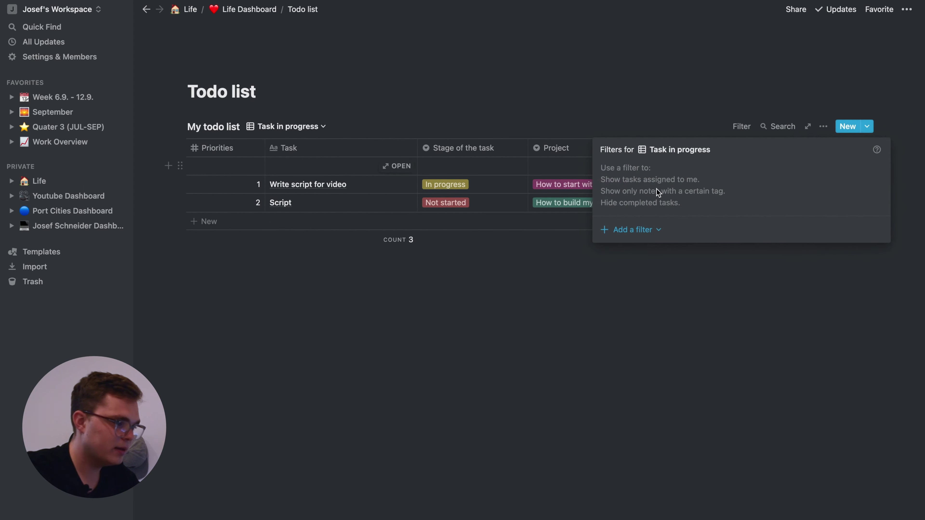
left_click(629, 230)
left_click(633, 250)
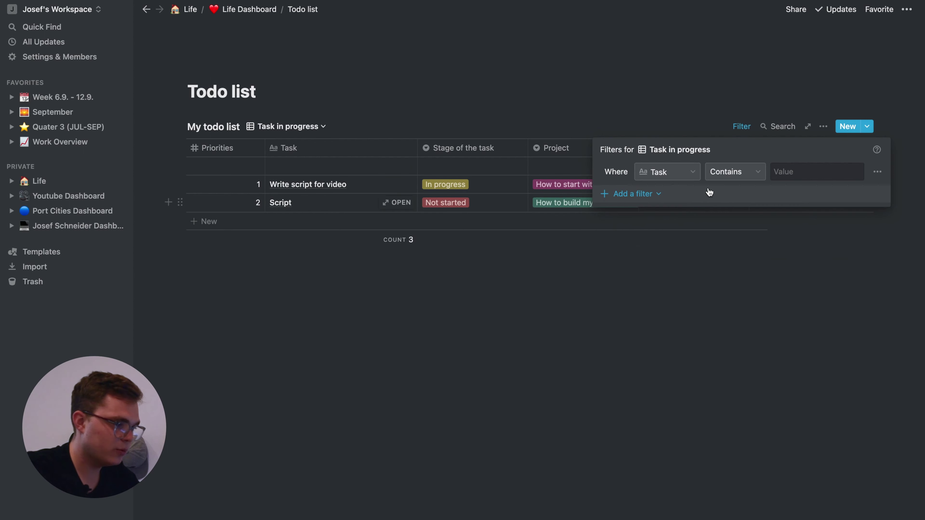
left_click(677, 175)
left_click(672, 284)
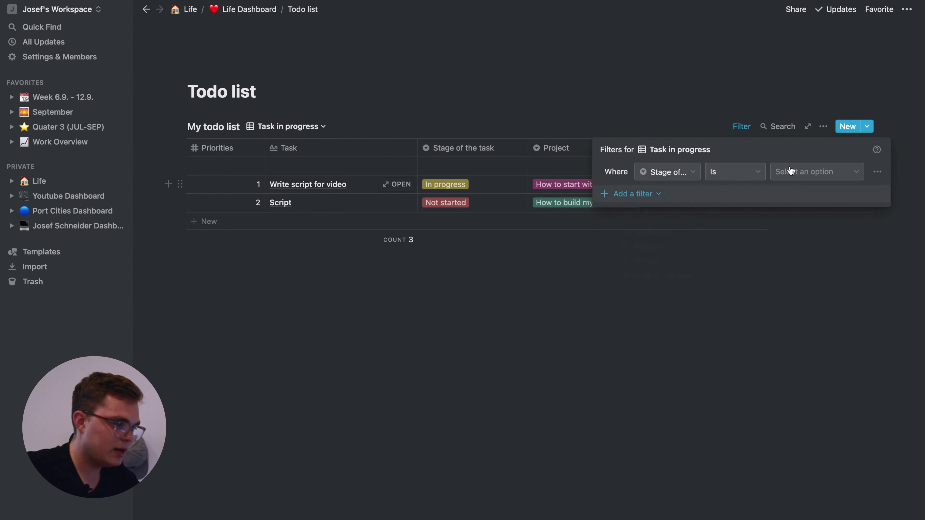
left_click(792, 169)
left_click(806, 244)
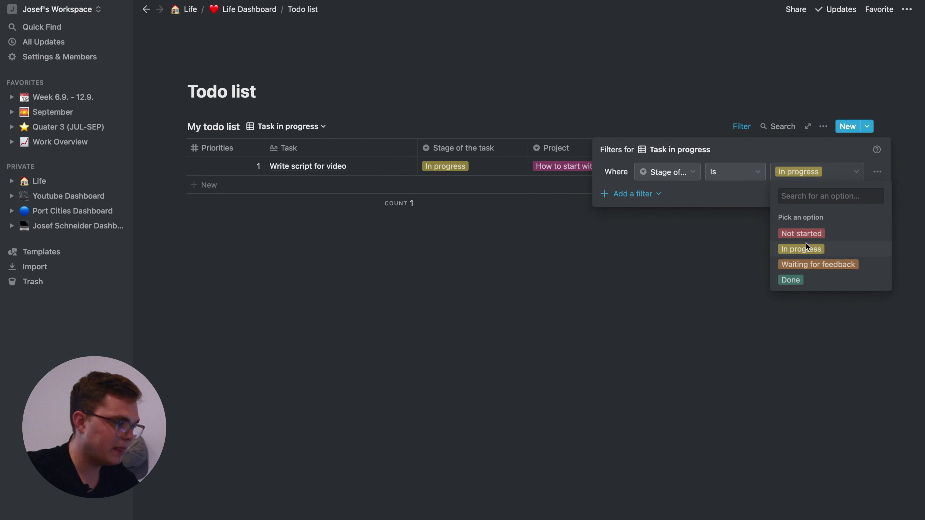
left_click(533, 270)
Compare the two views by switching to Main view and back to Task in progress.
left_click(288, 126)
left_click(254, 172)
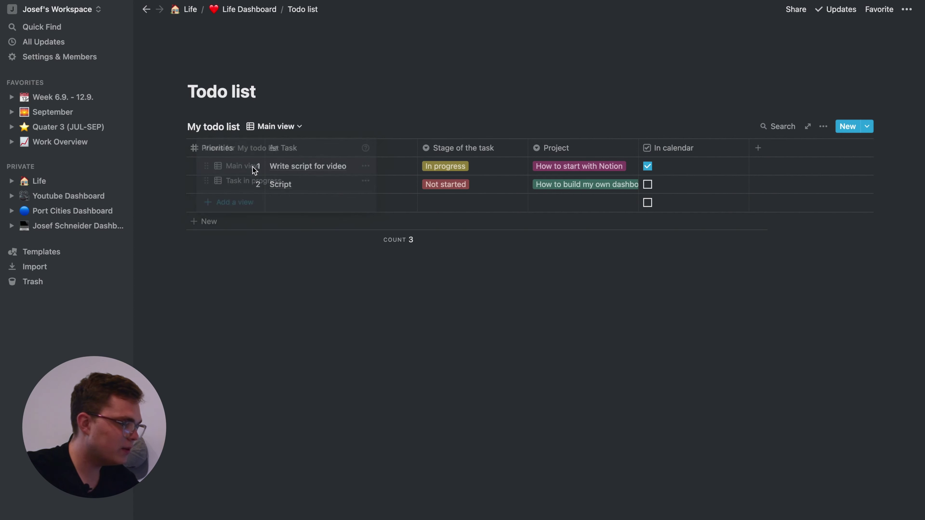
left_click(285, 126)
left_click(238, 184)
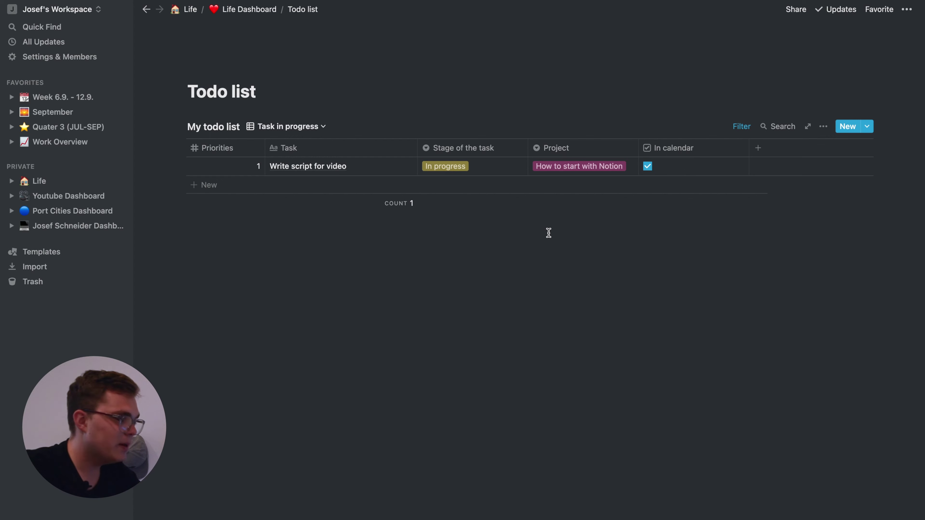
Switch to Main view and sort its tasks by Priorities in ascending order.
left_click(309, 130)
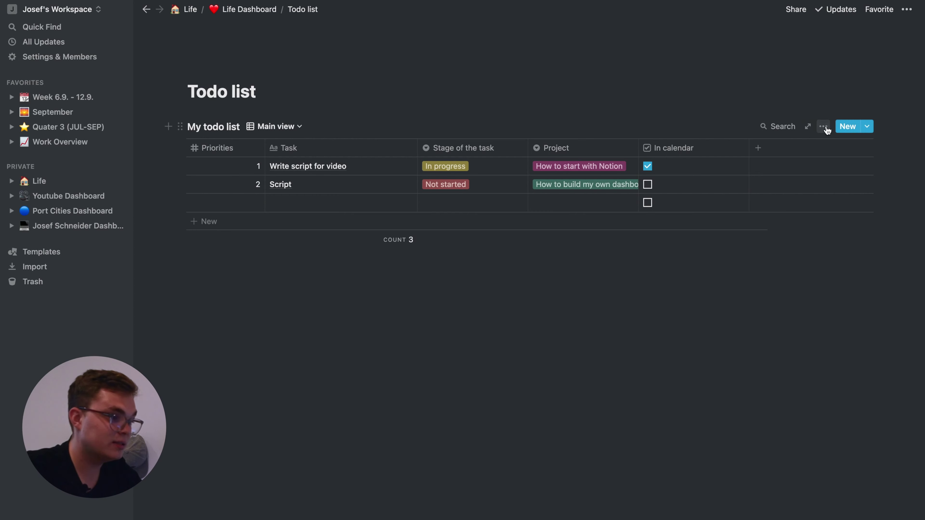
left_click(824, 127)
left_click(826, 269)
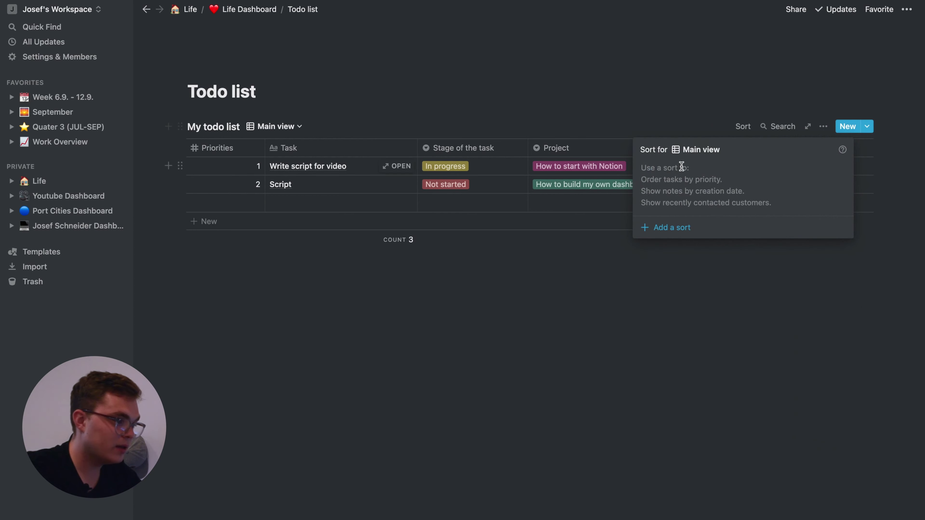
left_click(662, 227)
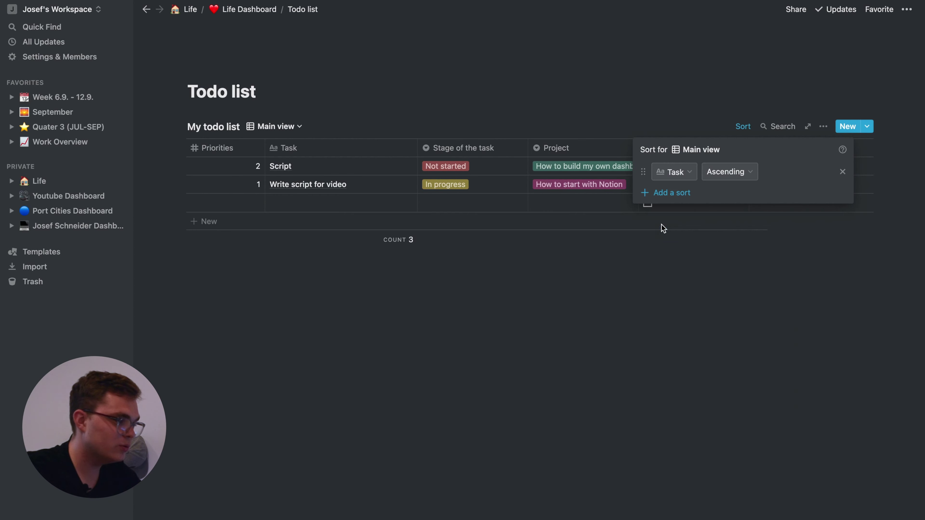
left_click(678, 173)
left_click(661, 250)
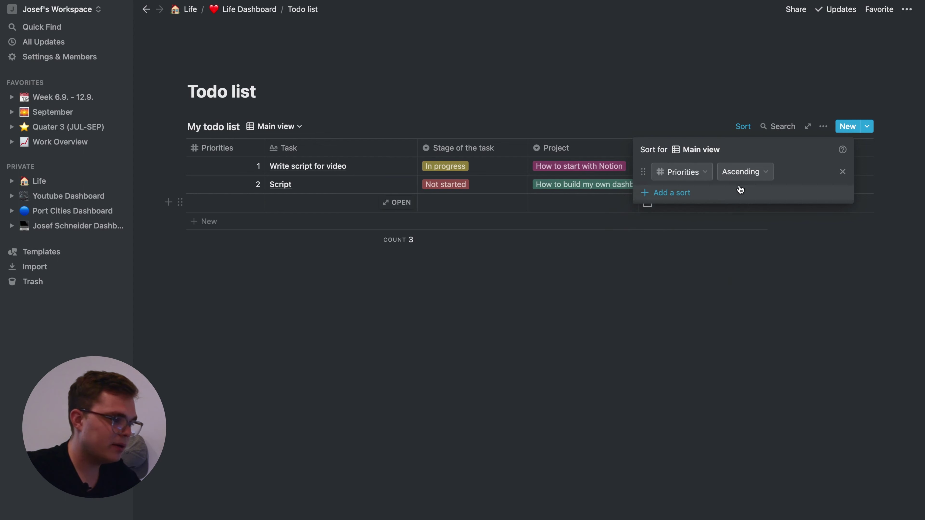
left_click(560, 108)
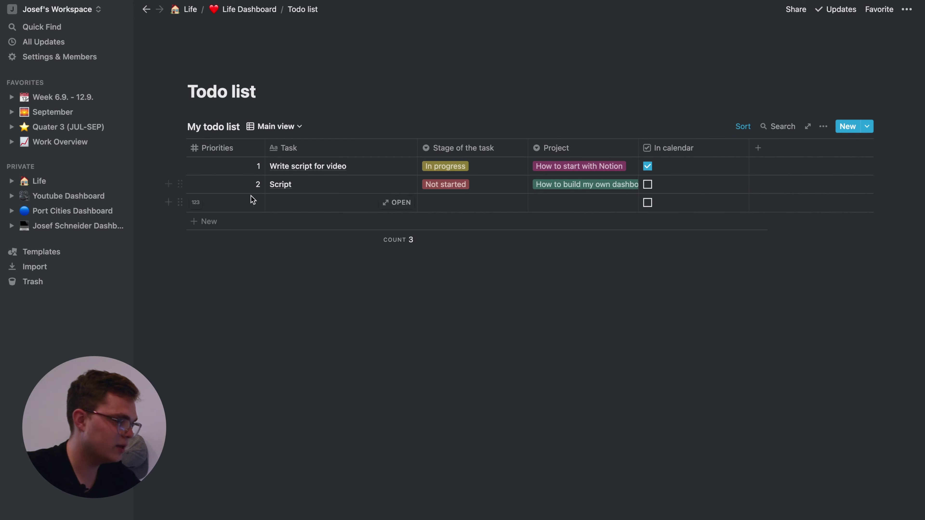
Duplicate the Script task in Main view and set the copy's priority to 4.
left_click(180, 184)
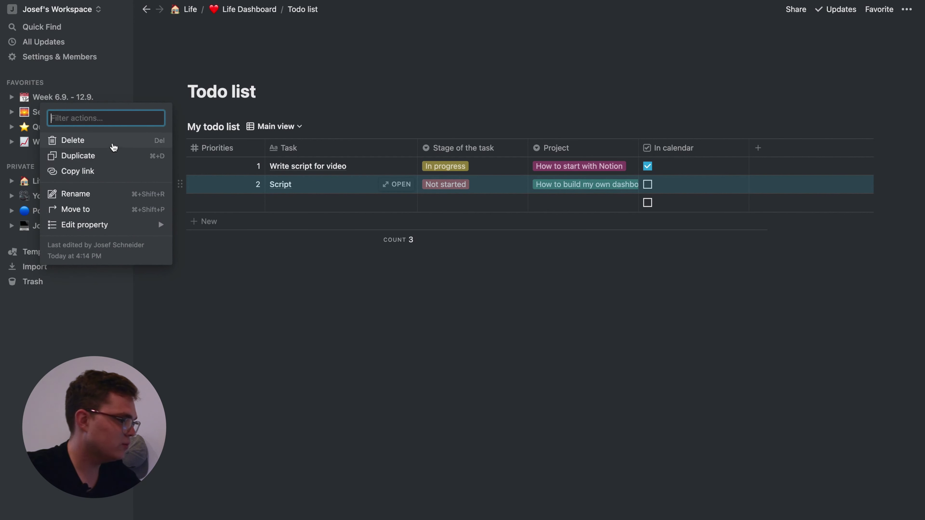
left_click(117, 156)
left_click(235, 208)
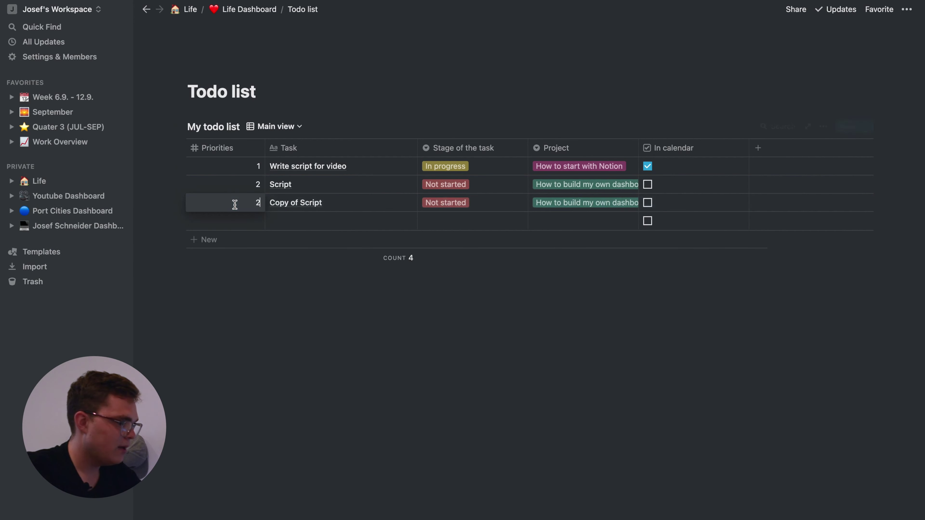
key("BackSpace")
type("4")
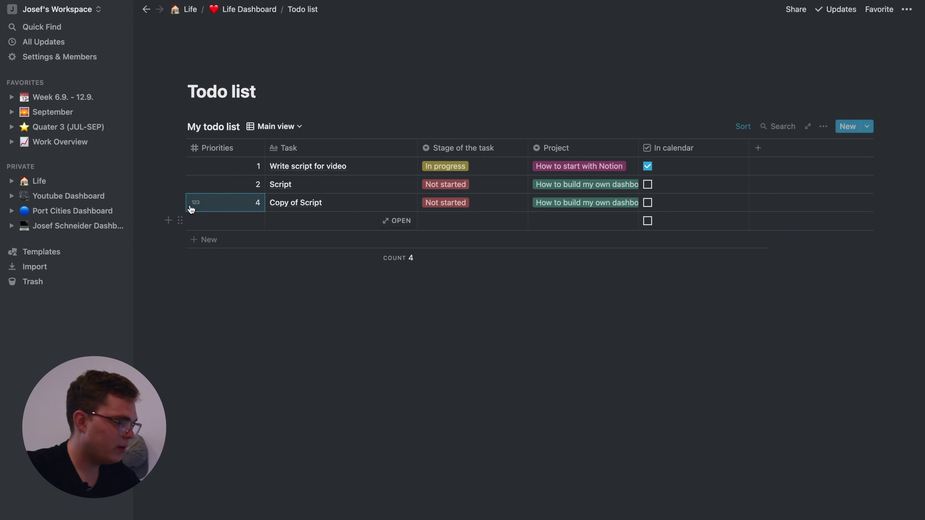
Duplicate the Copy of Script task and set the new copy's priority to 5.
left_click(180, 202)
left_click(113, 174)
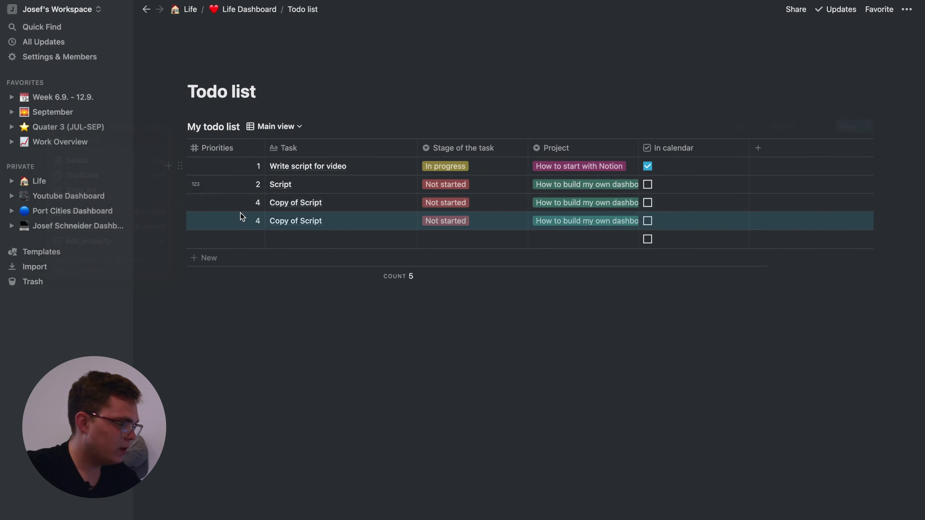
left_click(226, 220)
key("BackSpace")
type("5")
key("Escape")
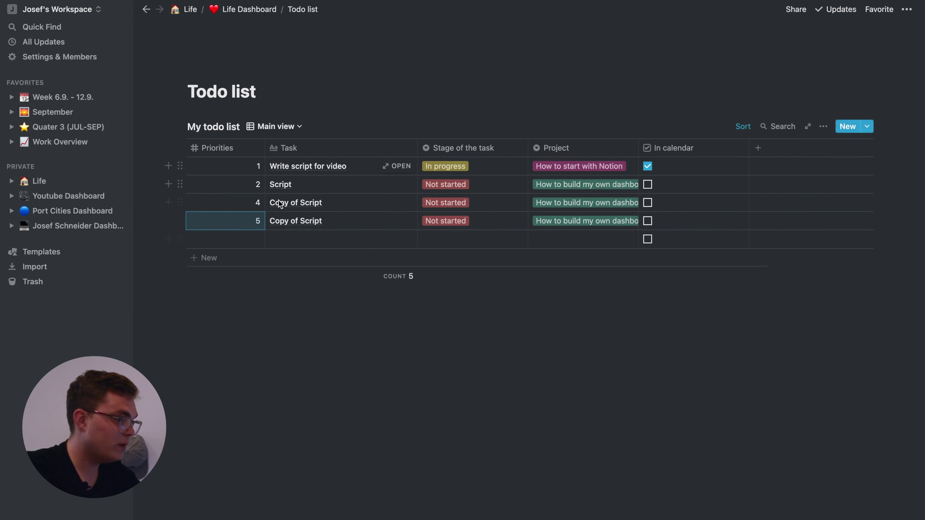
Set the original Script task's priority to 6.
left_click(252, 223)
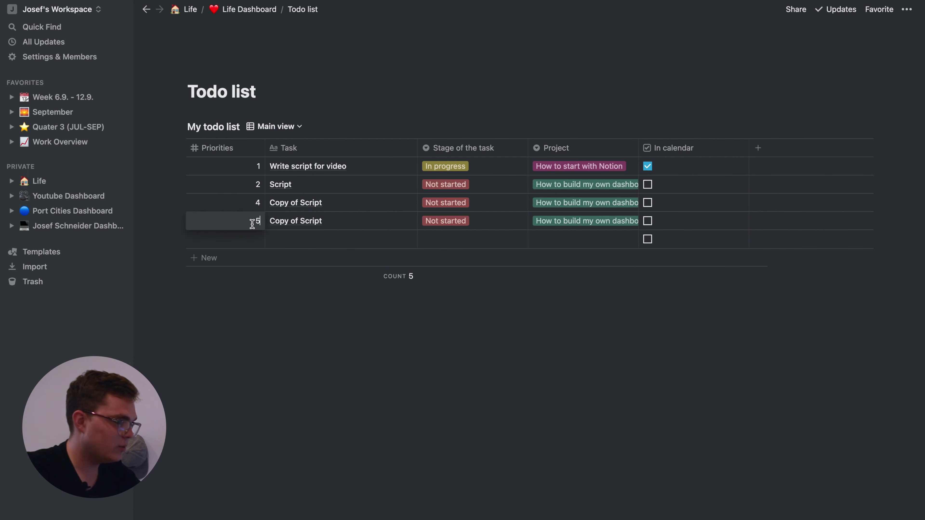
left_click(240, 184)
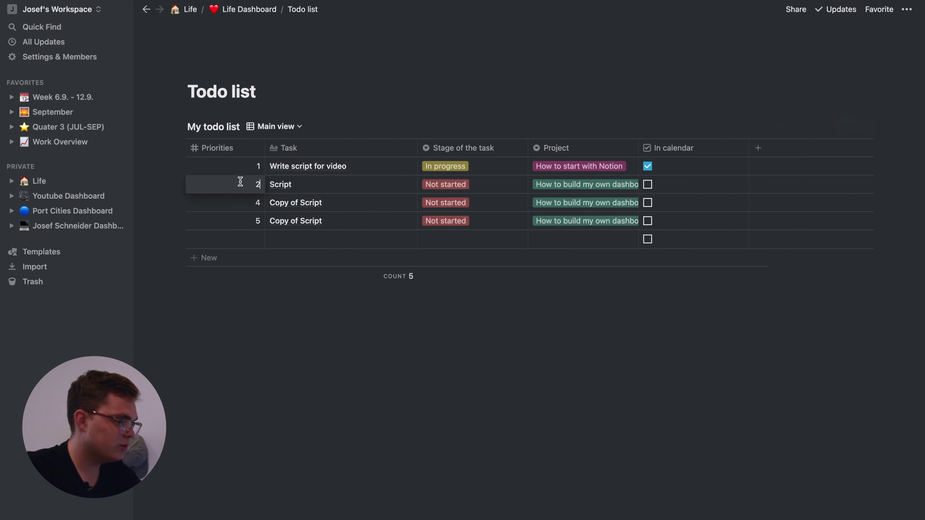
key("BackSpace")
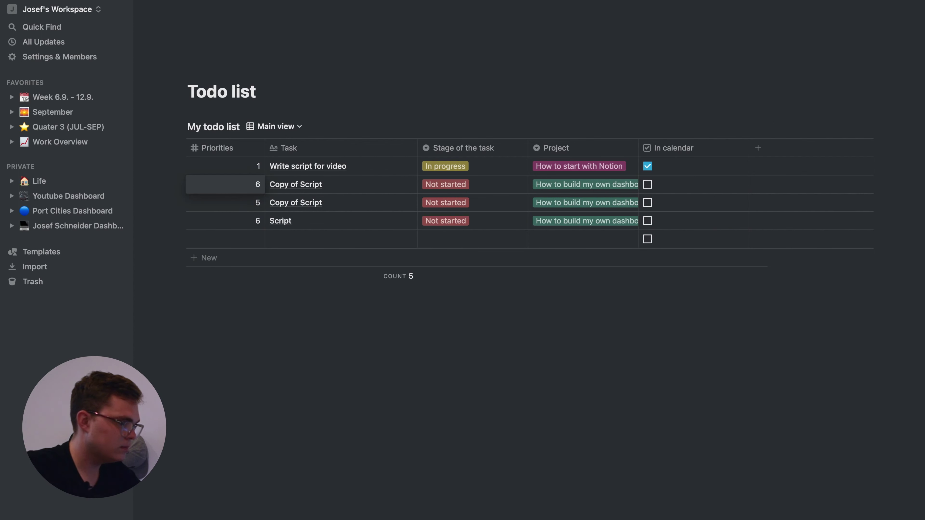
left_click(277, 256)
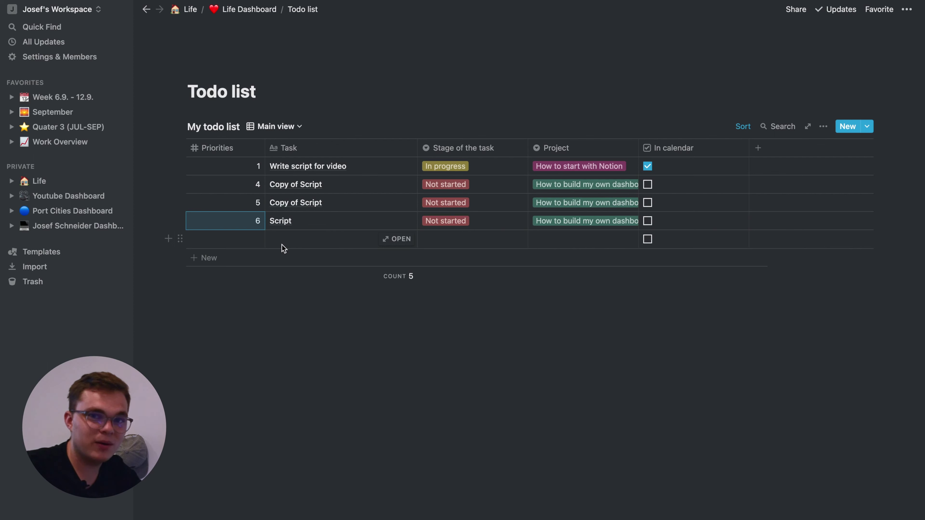
left_click(407, 343)
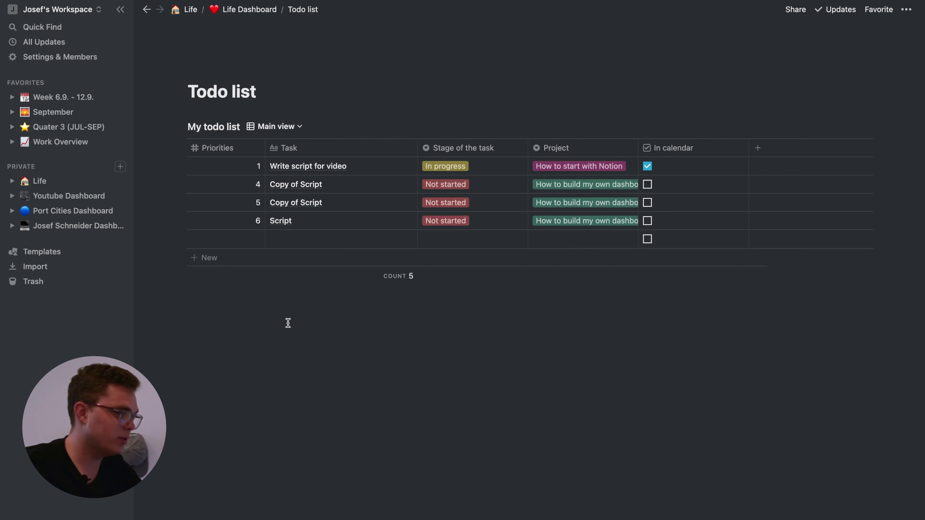
Return to the Life Dashboard page and insert a linked database of My todo list under the Personal life heading.
left_click(243, 14)
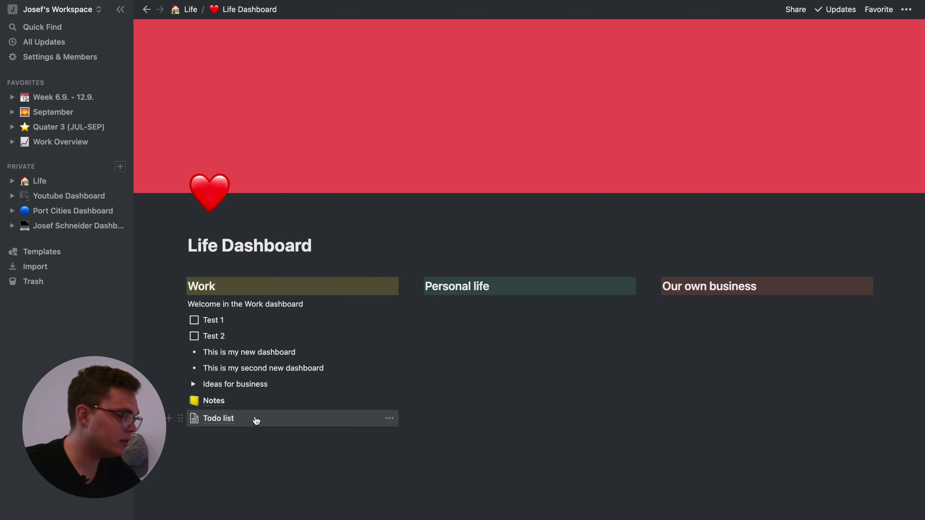
left_click(475, 304)
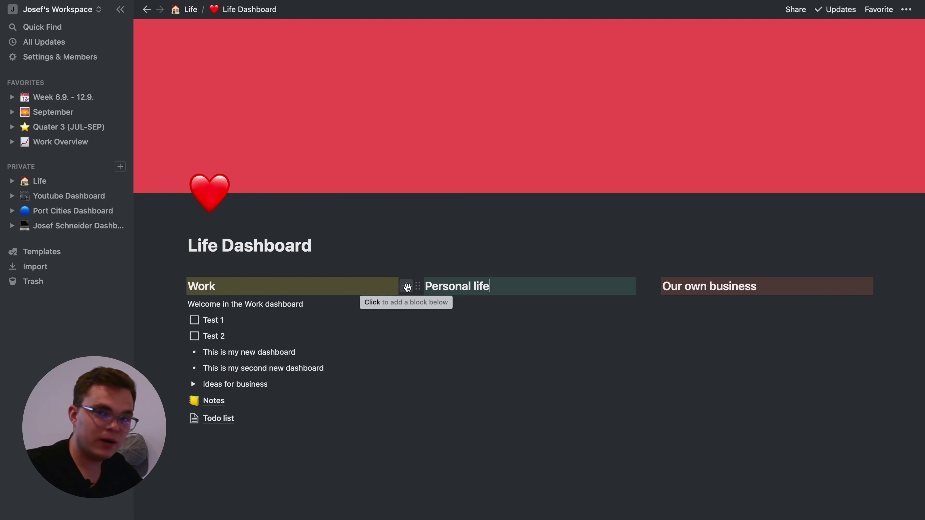
left_click(407, 287)
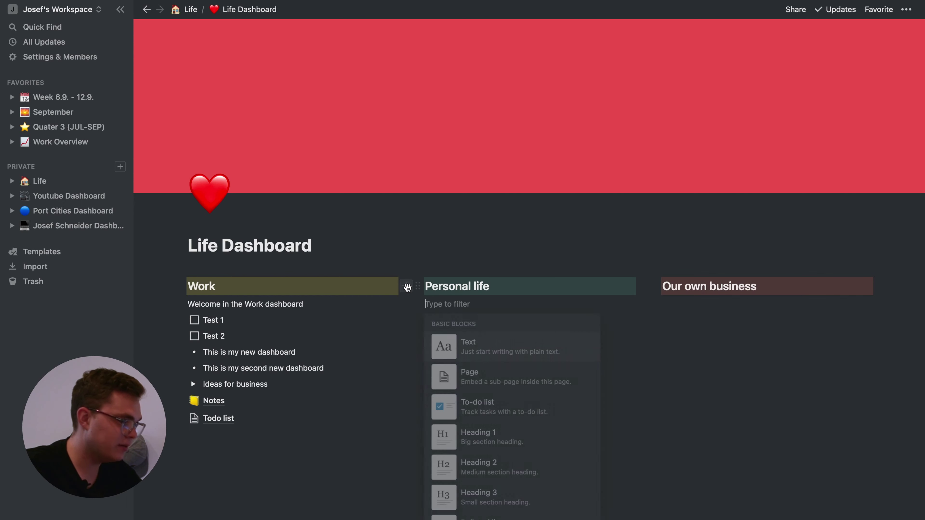
type("link")
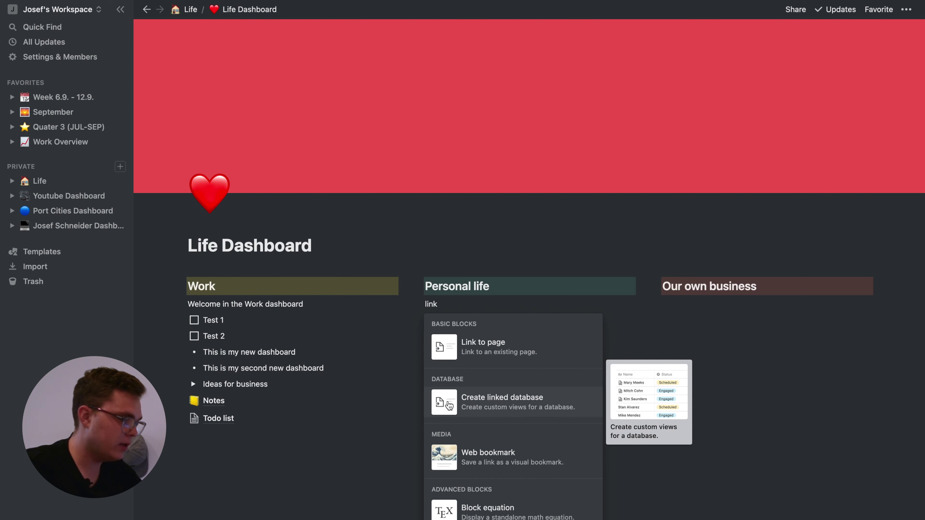
left_click(485, 400)
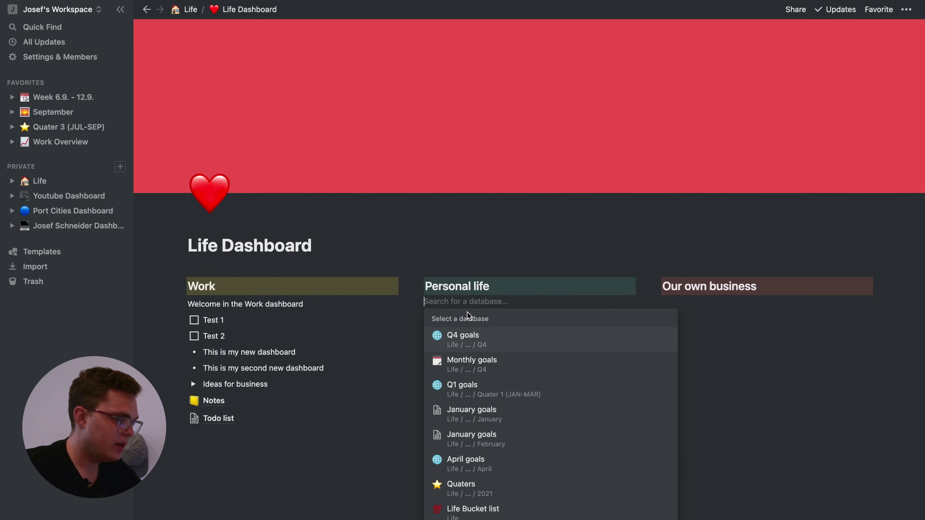
type("todo list")
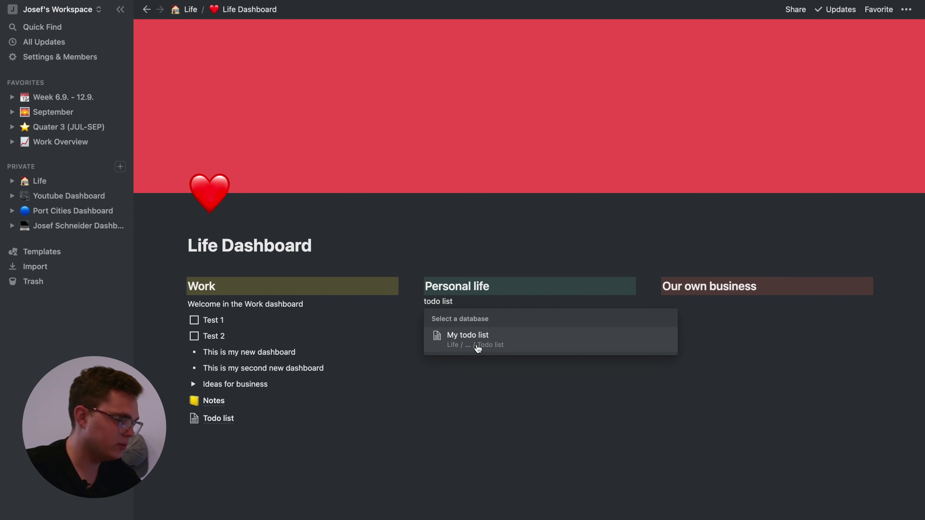
left_click(478, 349)
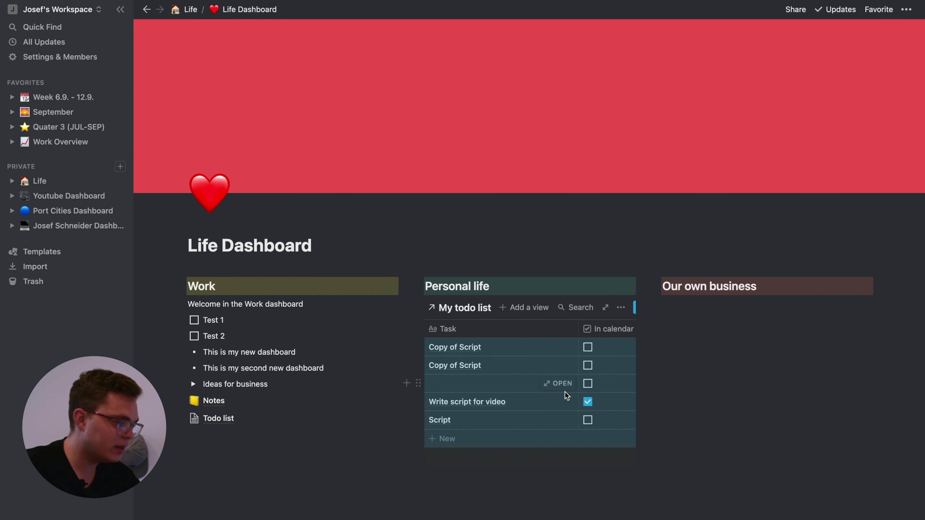
Delete the Our own business heading from the dashboard so that only the Work and Personal life columns remain.
scroll(565, 392, "right", 10)
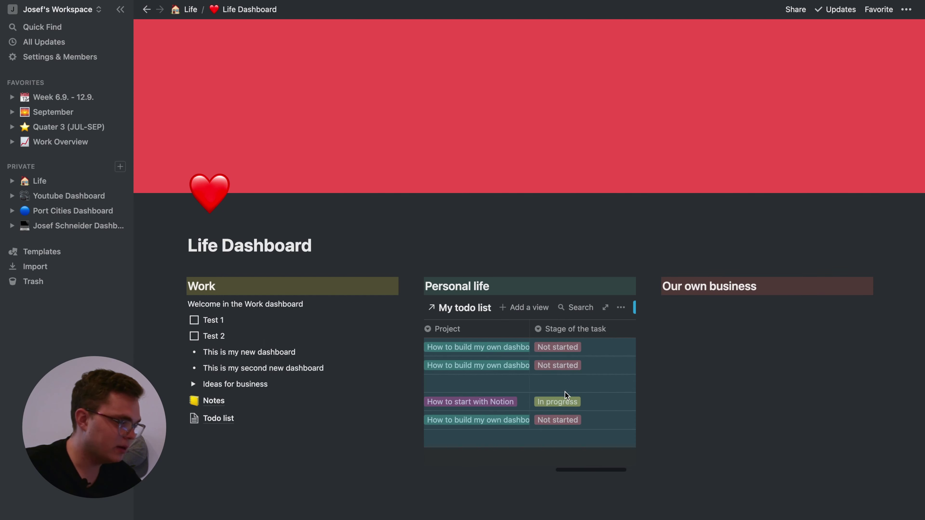
scroll(565, 392, "left", 5)
scroll(535, 394, "left", 5)
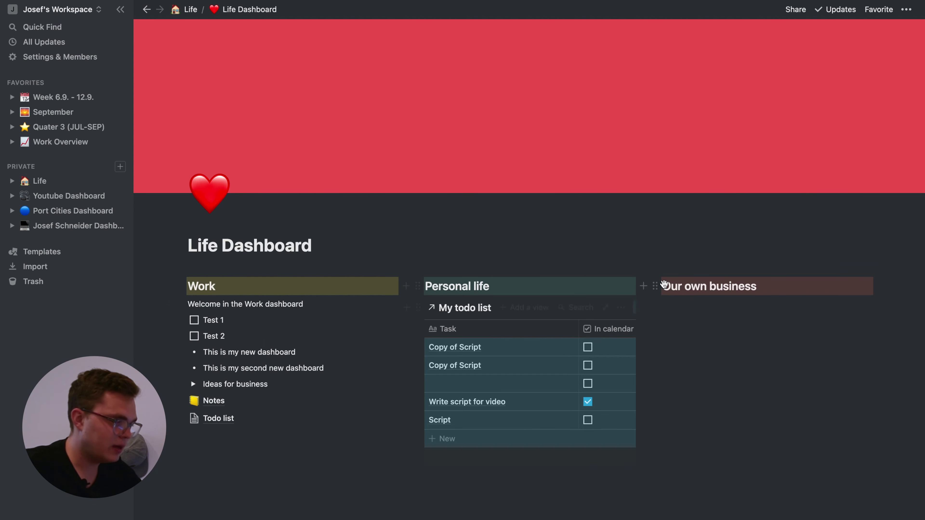
left_click(651, 285)
left_click(543, 217)
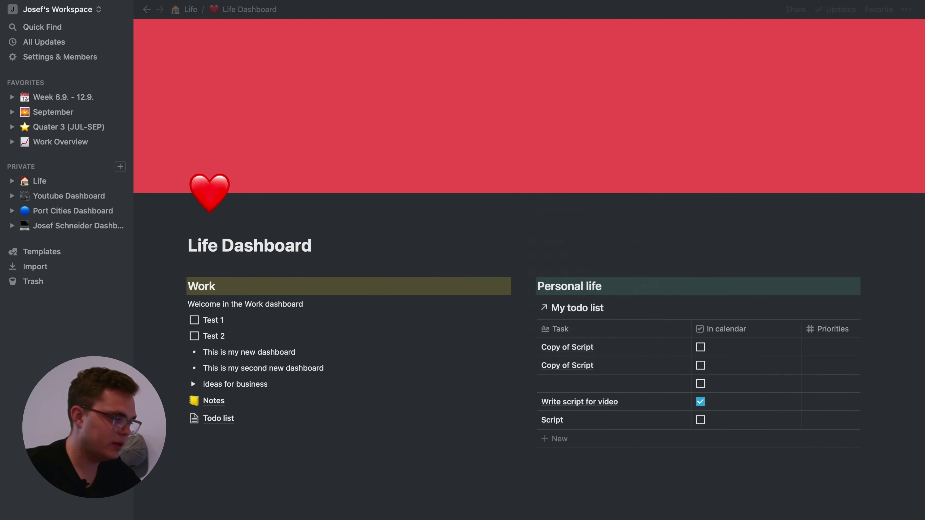
In the linked My todo list, set the Stage of the task for Write script for video to Done.
scroll(679, 357, "right", 6)
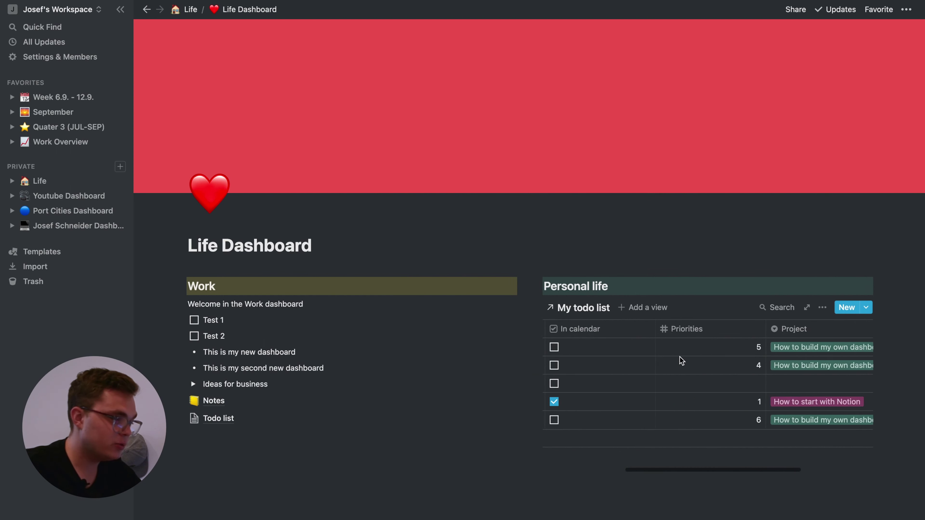
scroll(679, 360, "right", 3)
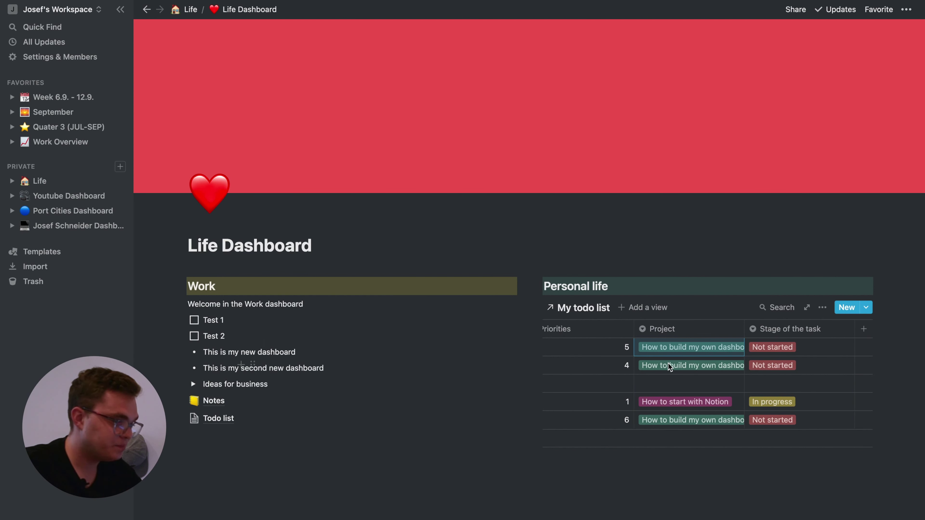
scroll(668, 363, "left", 1)
scroll(685, 351, "left", 8)
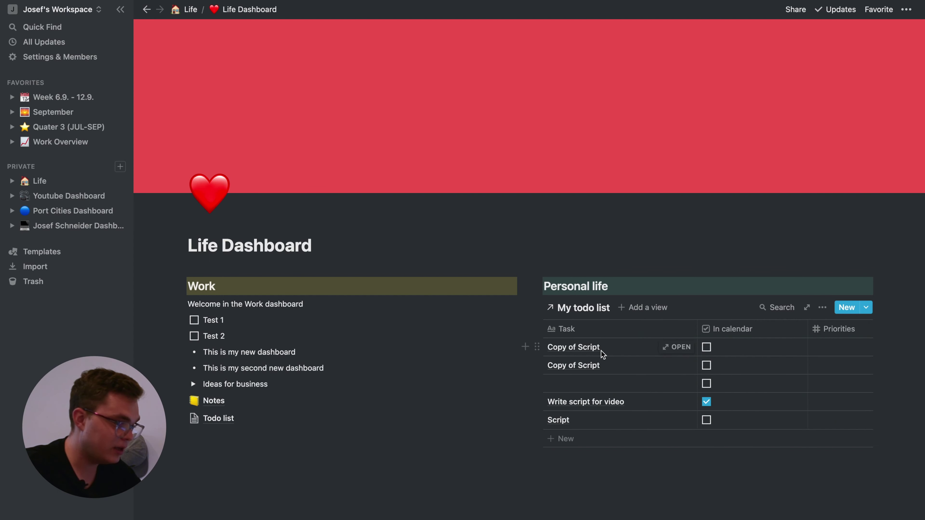
scroll(630, 404, "right", 8)
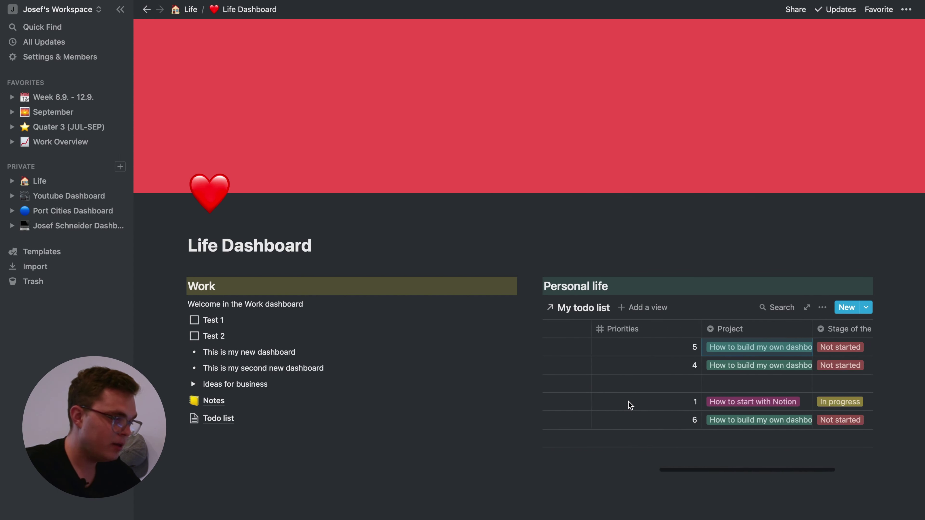
left_click(759, 401)
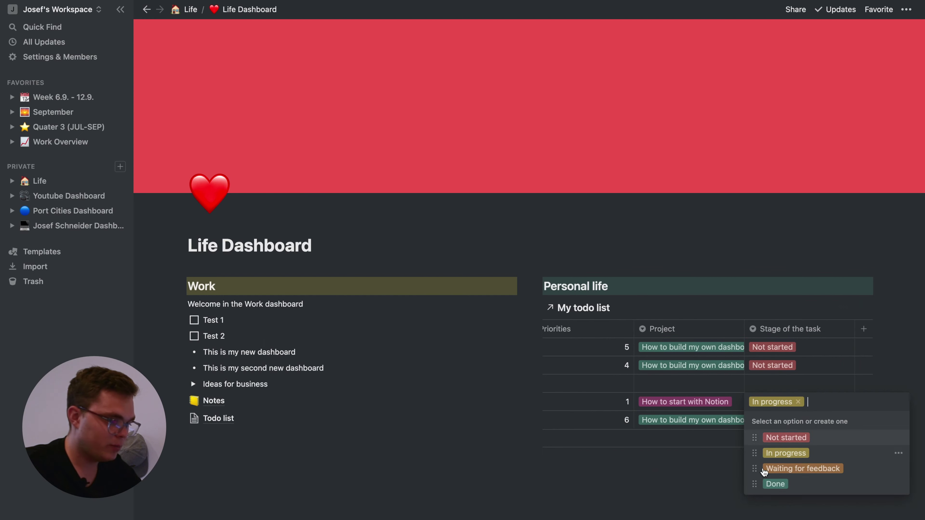
left_click(768, 485)
scroll(674, 382, "left", 8)
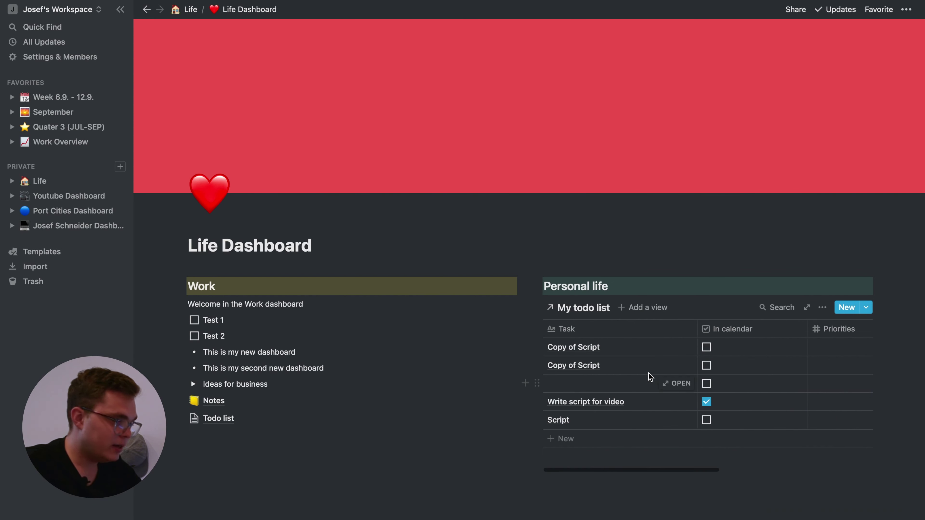
Open the Todo list page and open its Write script for video task as a page.
left_click(250, 420)
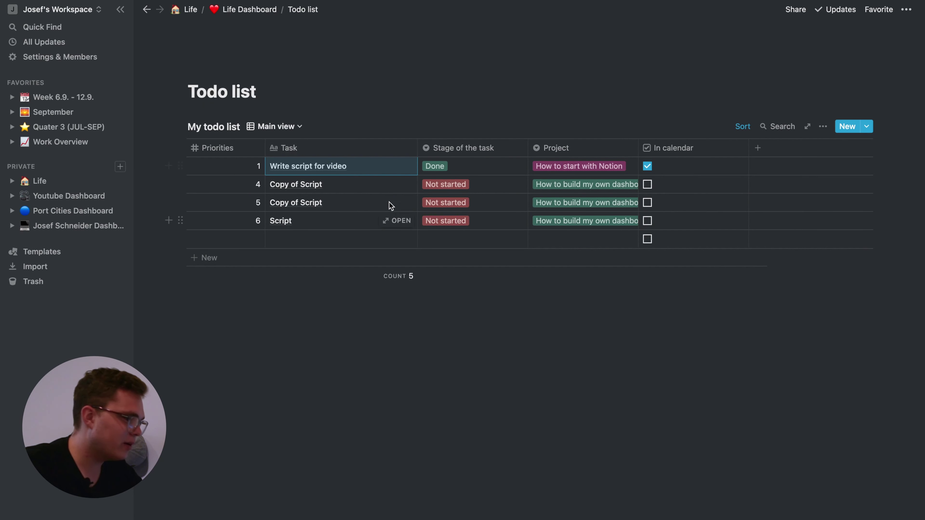
mouse_move(408, 167)
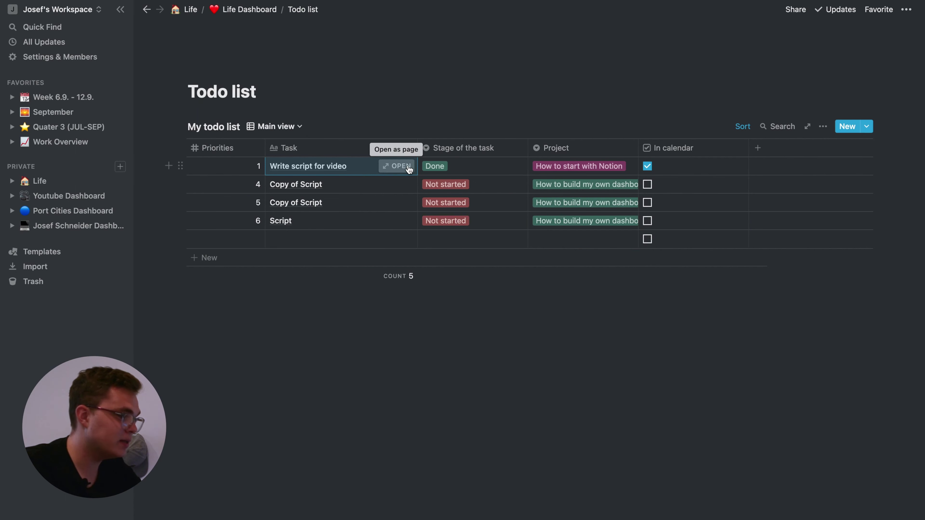
left_click(389, 169)
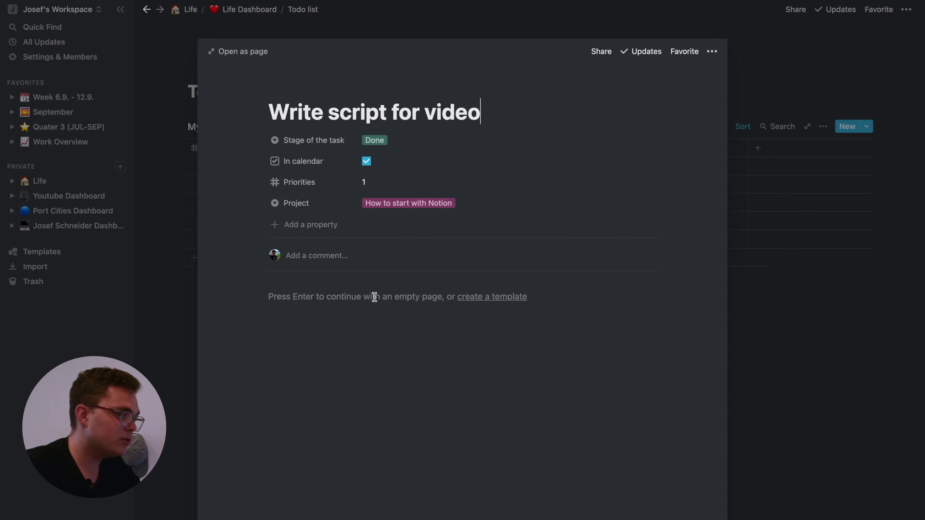
Start a to-do list in the body of the Write script for video page with Research as its first item.
key("Return")
type("/")
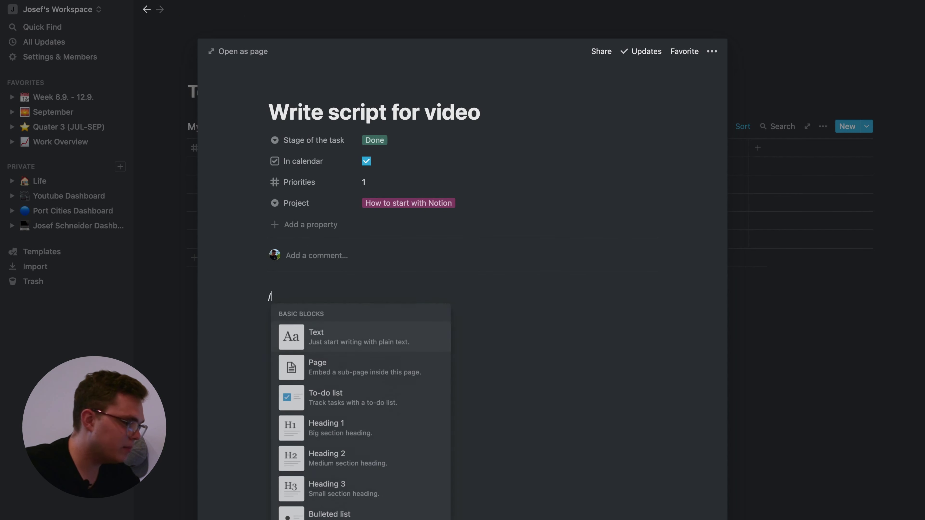
scroll(356, 346, "down", 2)
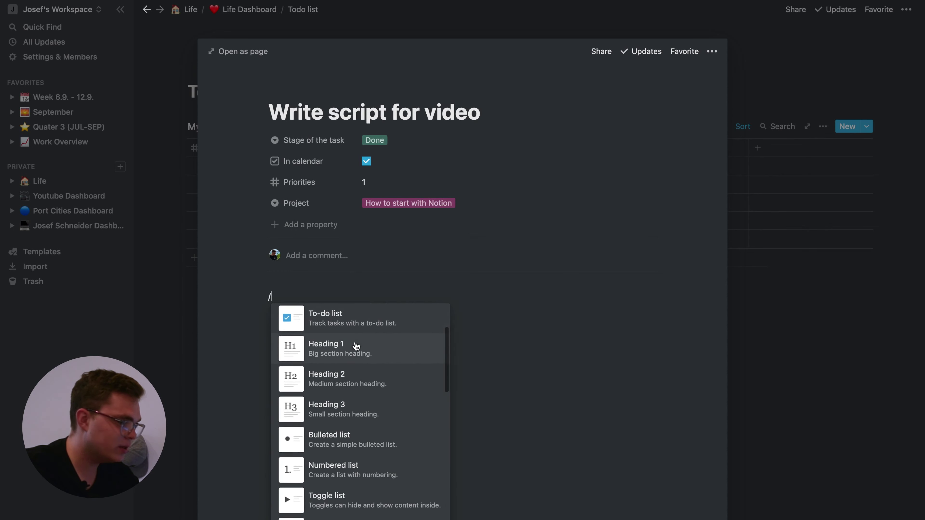
scroll(357, 347, "up", 3)
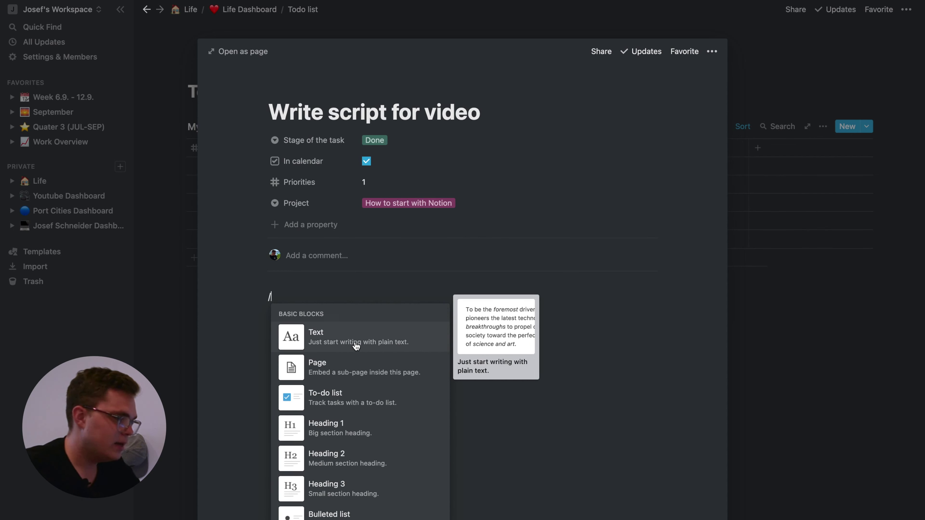
type("tod")
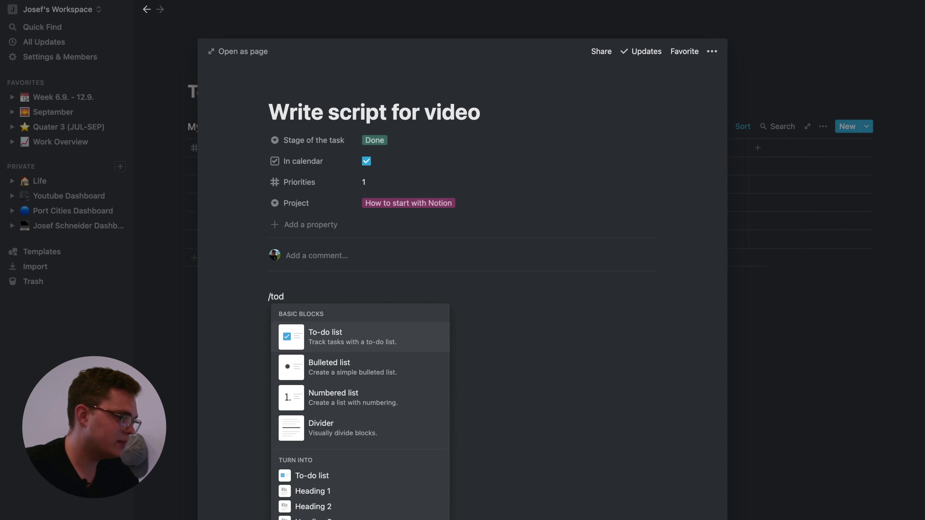
key("Return")
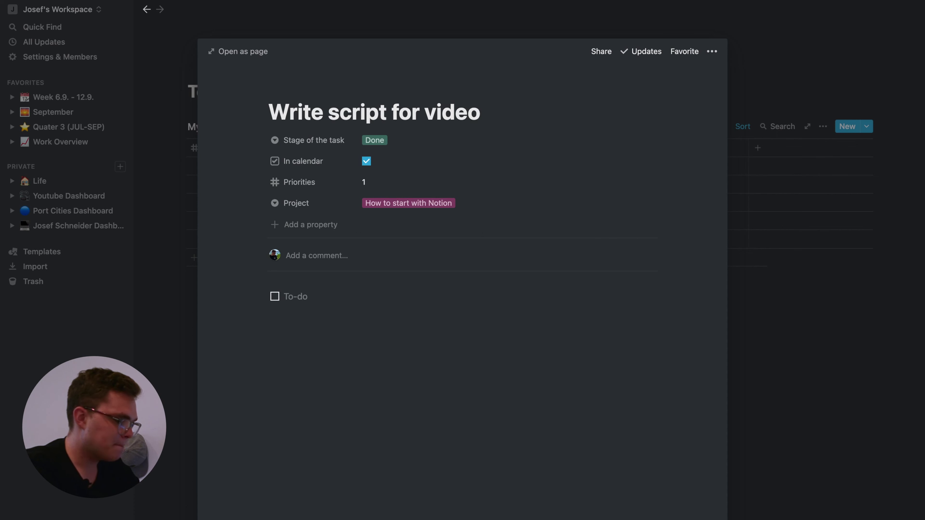
type("Research")
key("Return")
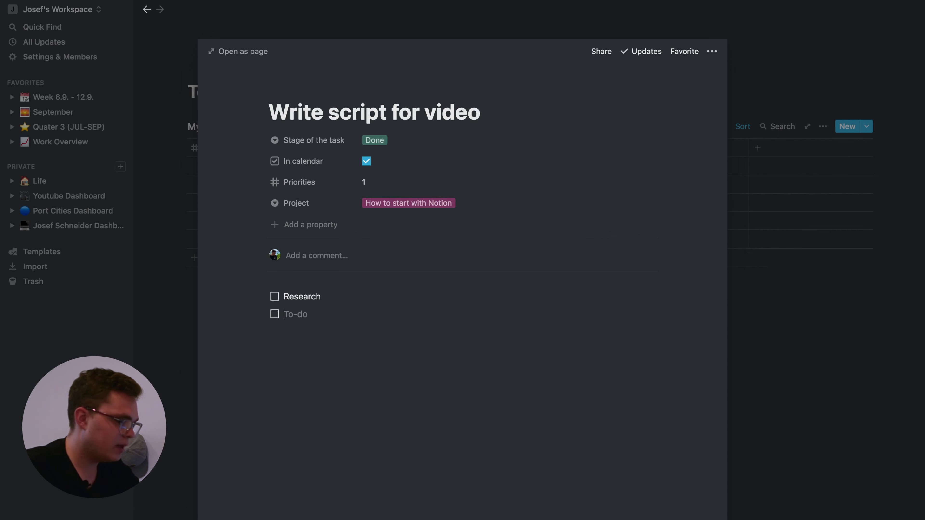
Add the to-do items Create outline and Put data together below Research, and end the list with an empty text line.
type("Create outline")
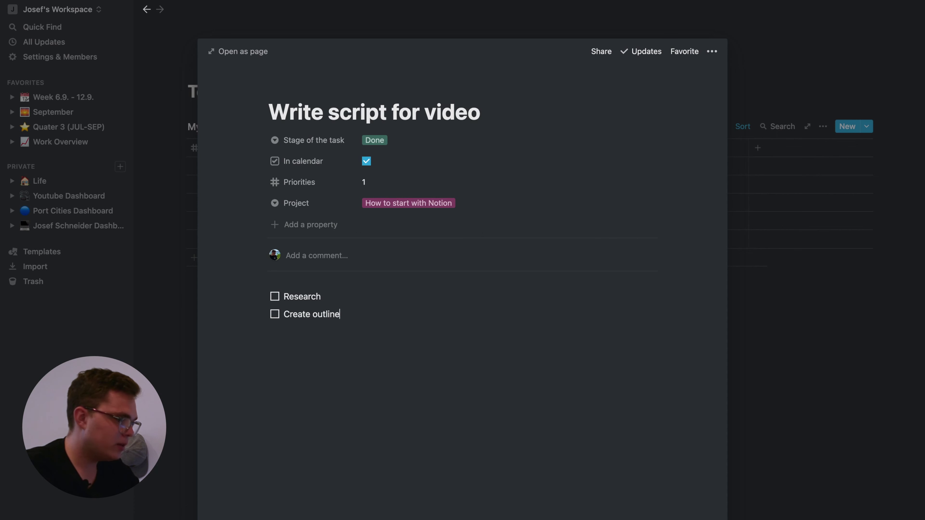
key("Return")
type("P")
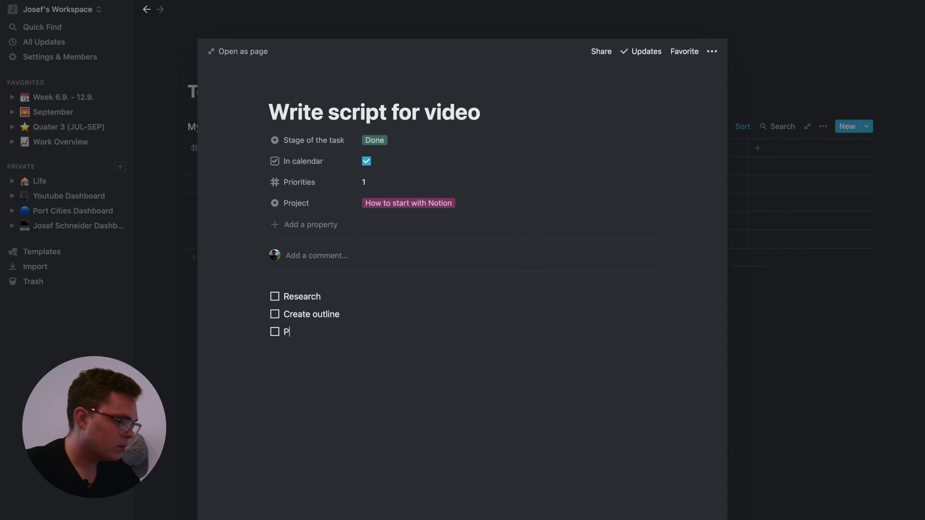
type("ut data ")
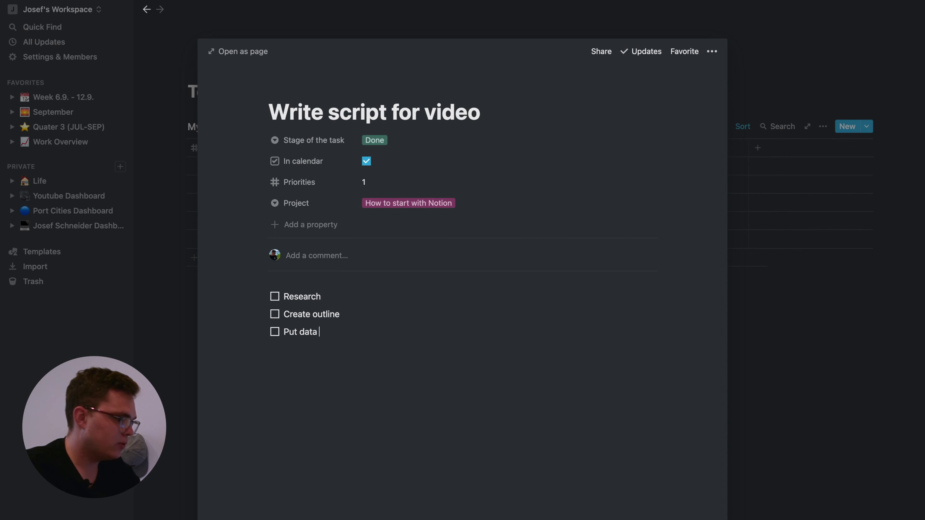
type("together")
key("Return")
key("Return")
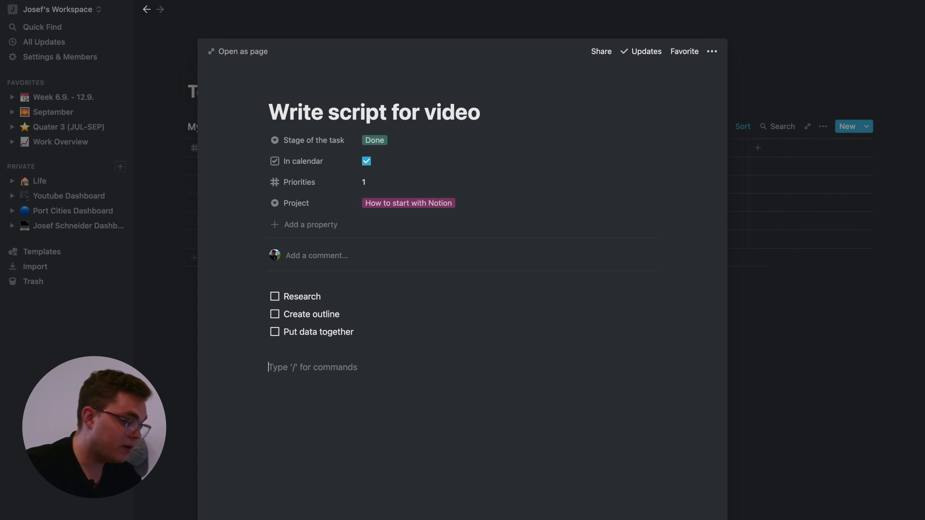
Insert a link to the Life Dashboard's Notes page below the to-do items and open the linked page.
type("/")
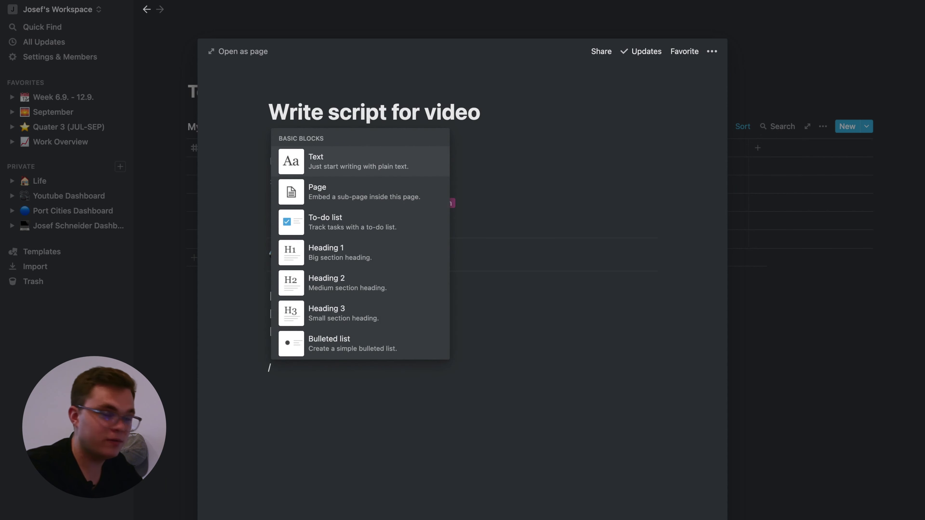
type("lin")
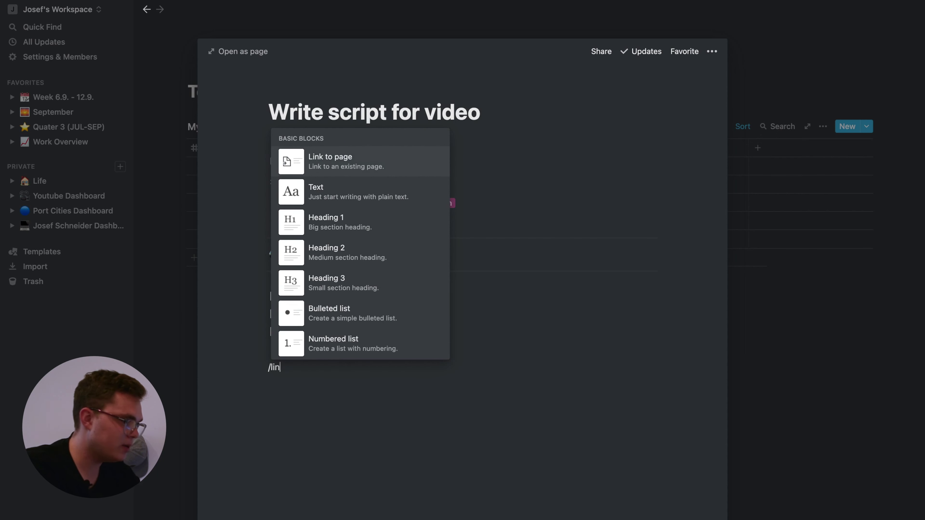
key("Return")
type("notes")
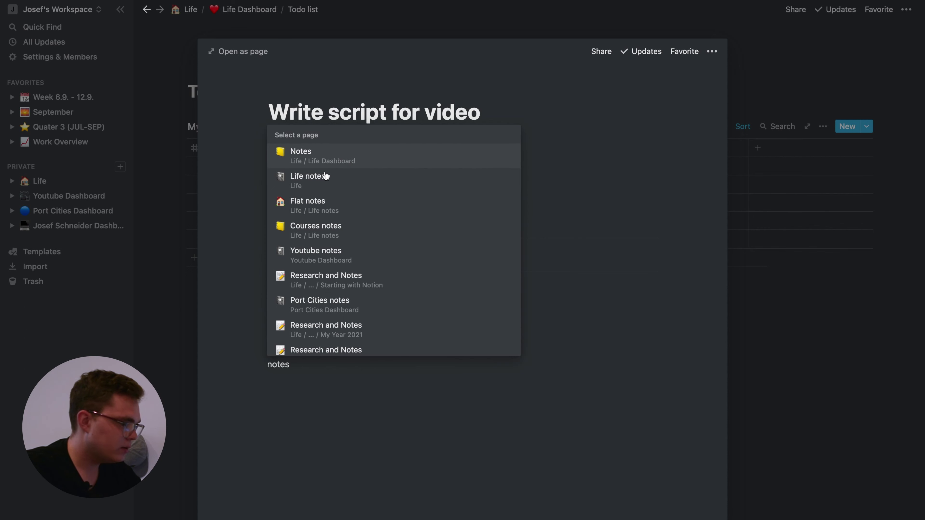
left_click(332, 160)
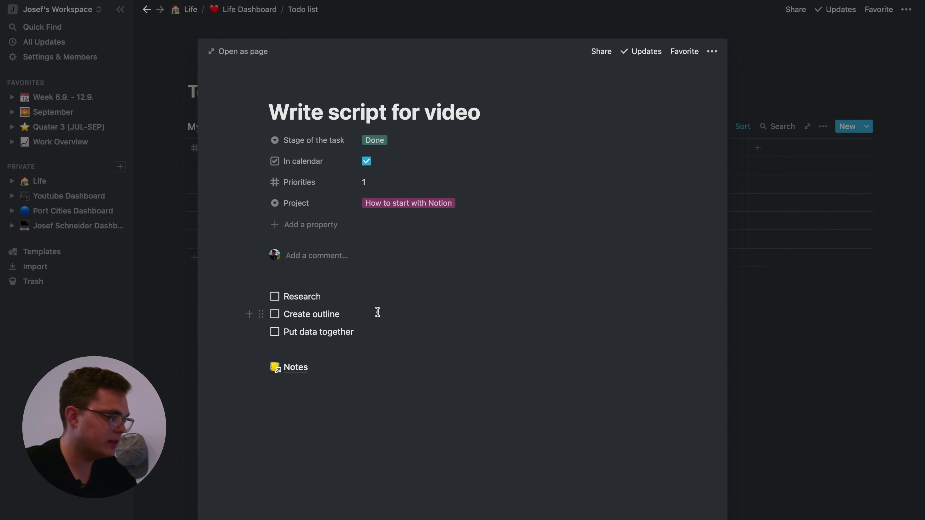
left_click(314, 371)
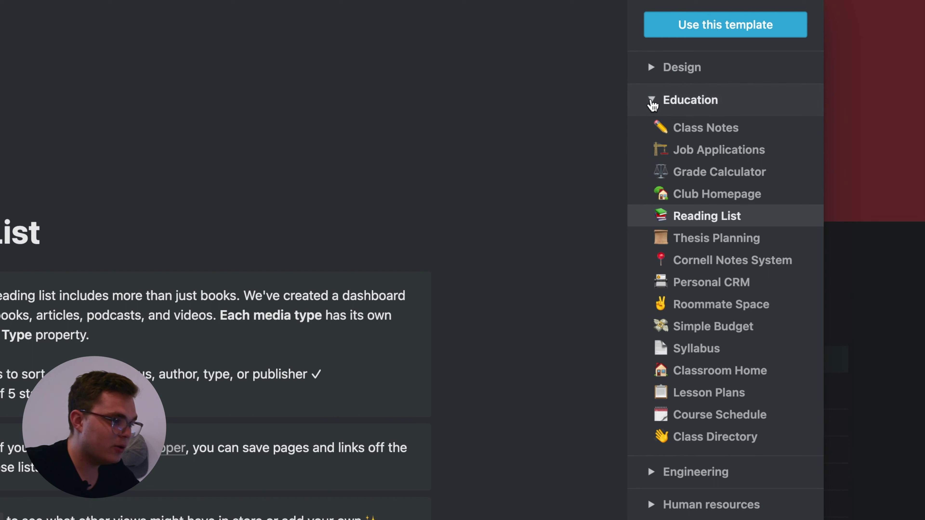
Look through the Education, Engineering and Marketing categories of the template gallery.
left_click(652, 99)
left_click(652, 139)
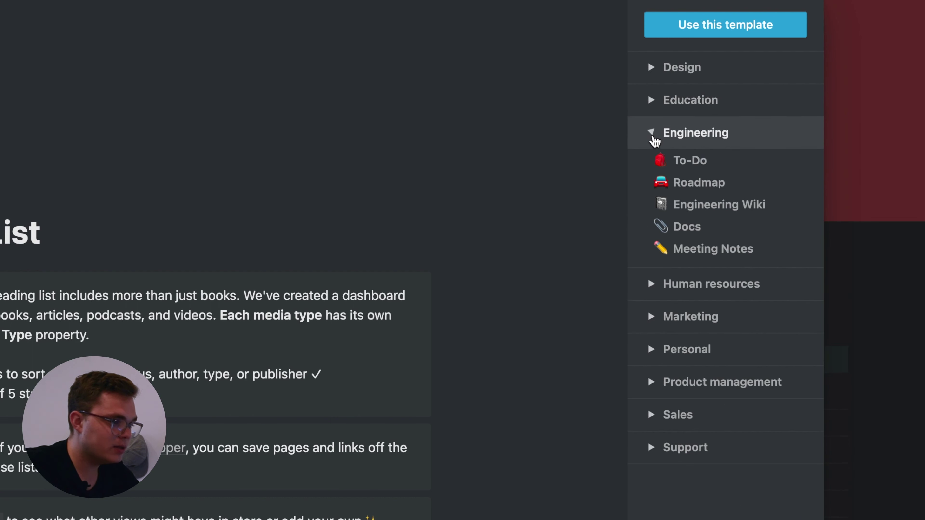
left_click(654, 143)
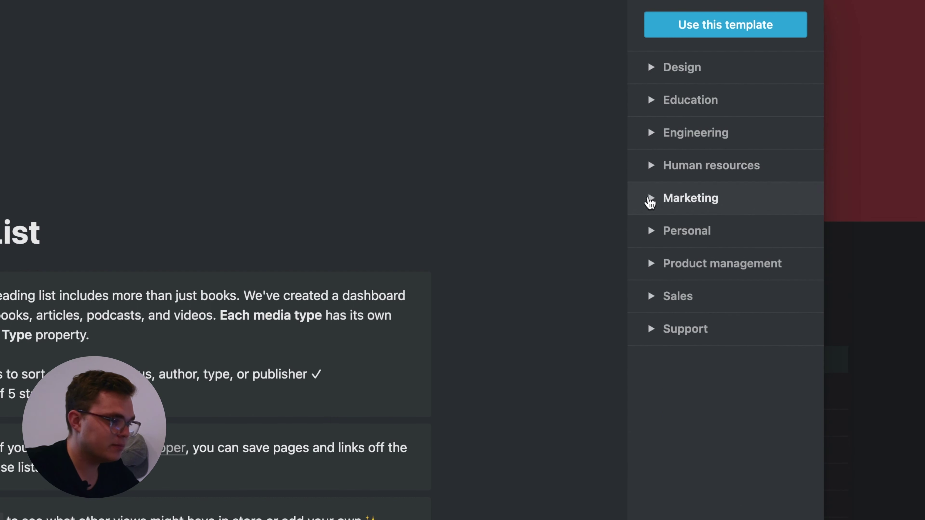
left_click(650, 199)
left_click(650, 200)
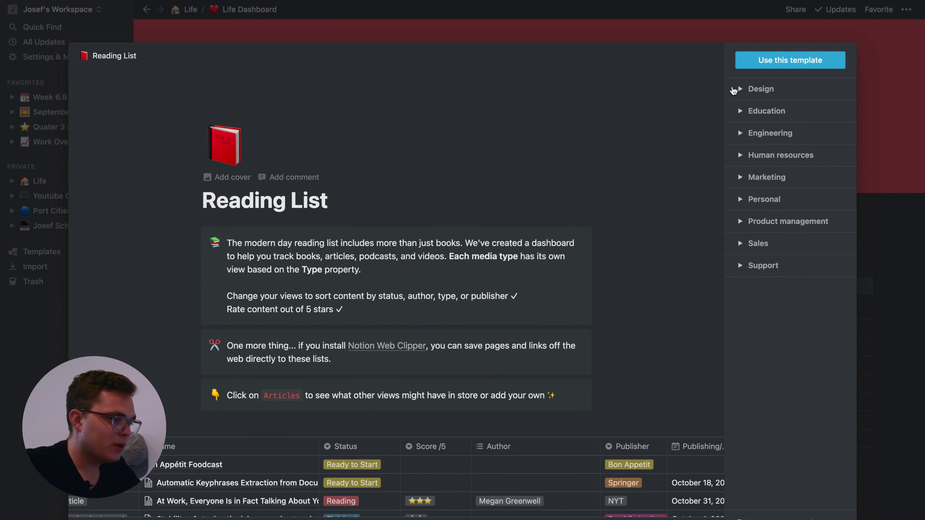
Preview the Roadmap template in the Design category, including its Apple Login card, and add the template to the workspace.
left_click(742, 94)
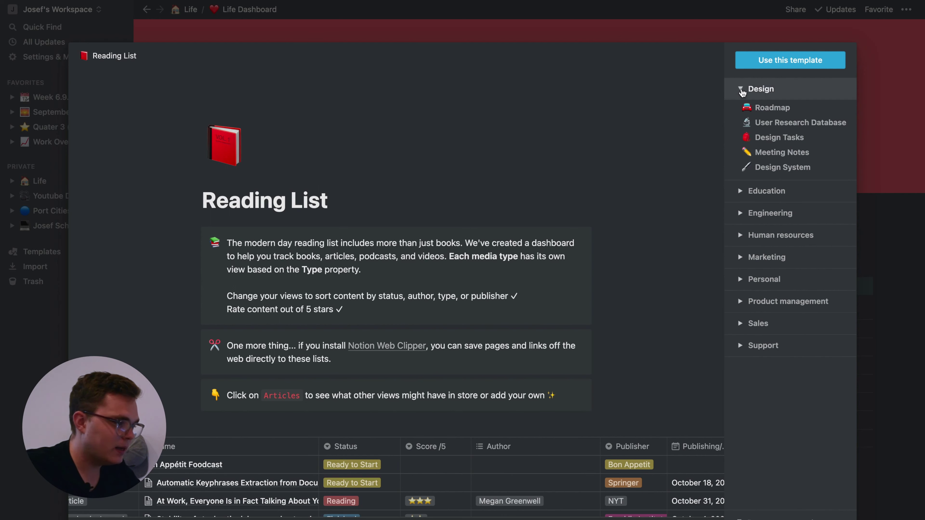
left_click(777, 110)
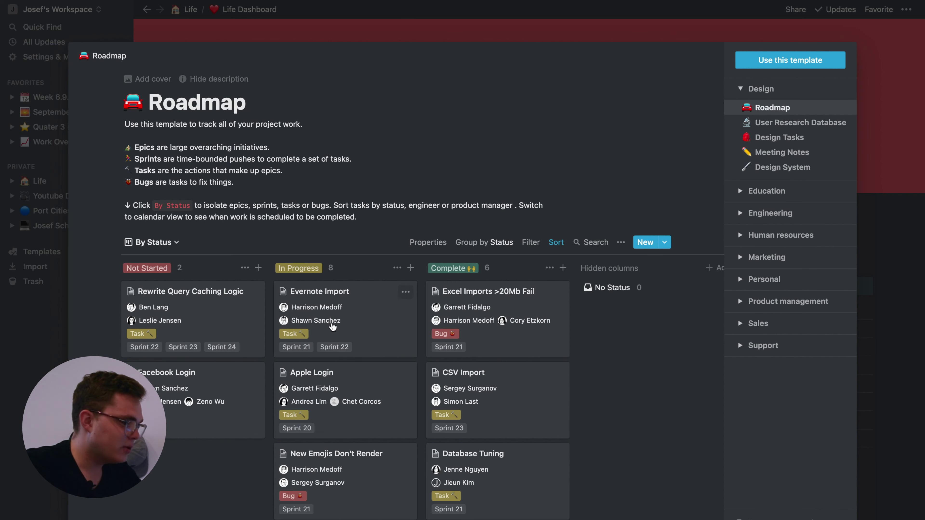
scroll(374, 243, "down", 5)
left_click(374, 243)
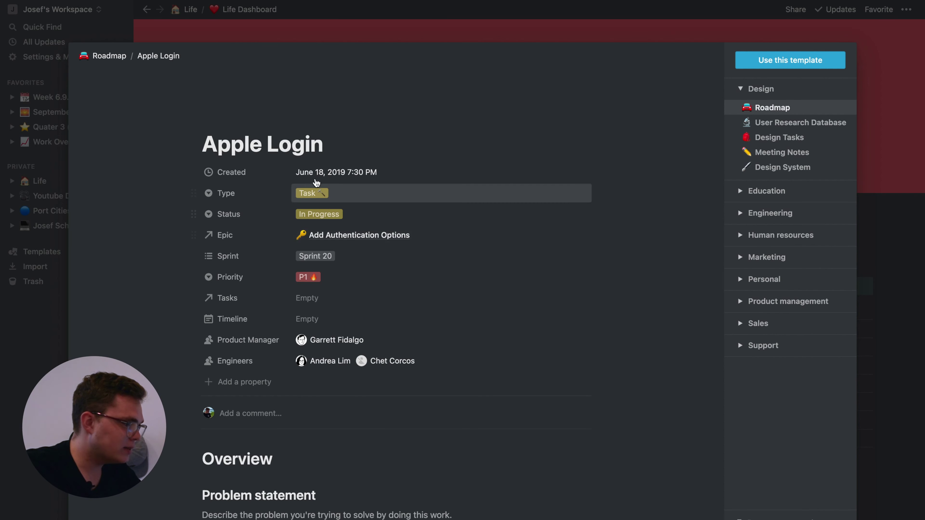
left_click(103, 60)
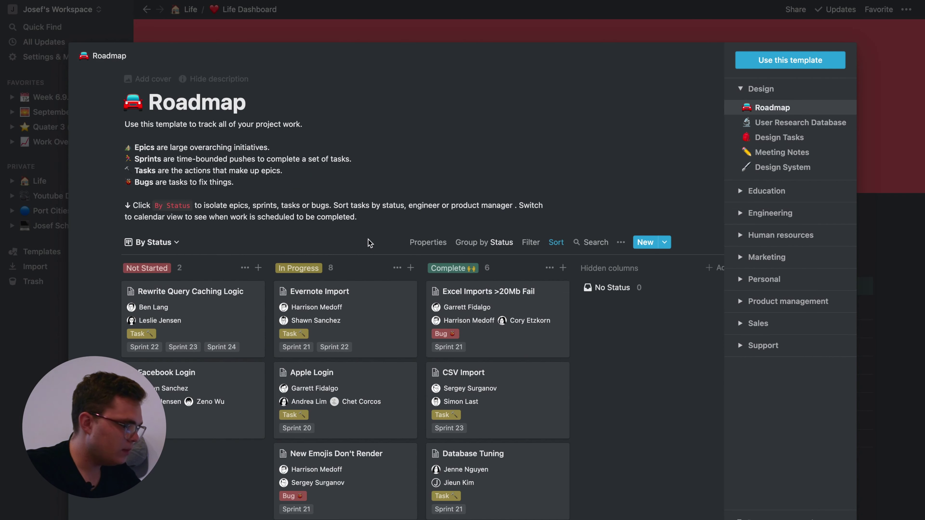
scroll(375, 239, "down", 10)
scroll(339, 280, "up", 5)
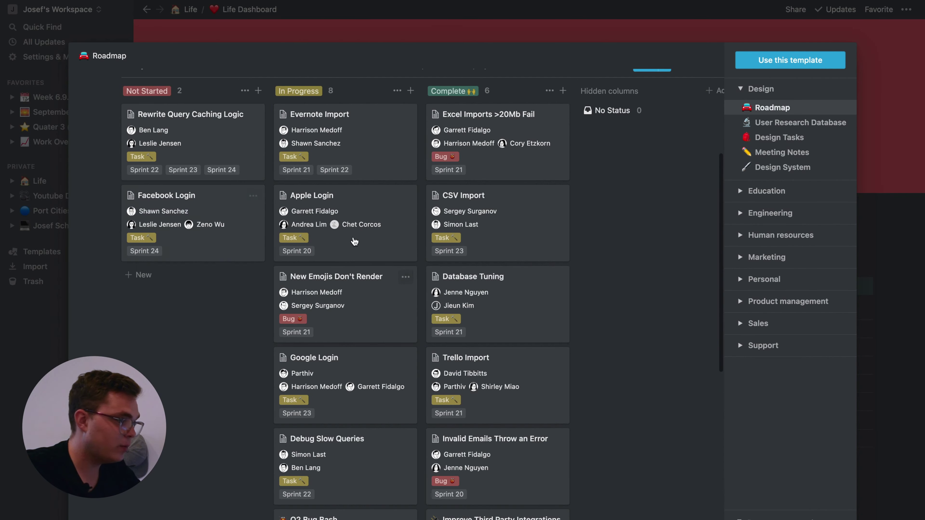
scroll(351, 244, "up", 3)
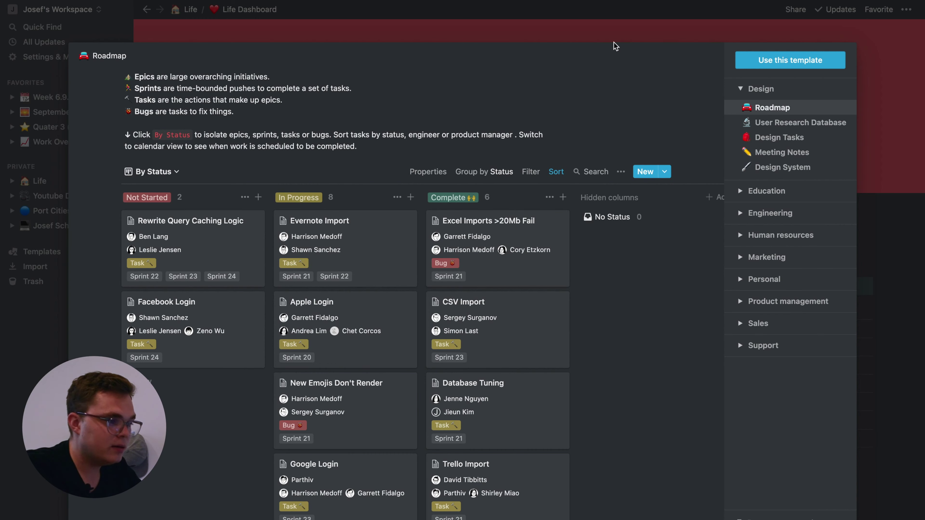
left_click(747, 62)
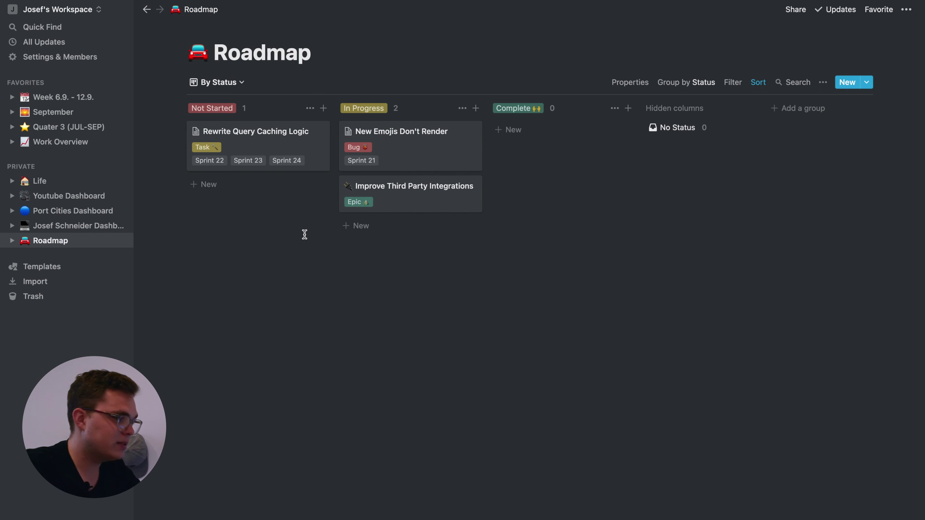
Check the views available for the Roadmap board and open its Rewrite Query Caching Logic card.
left_click(231, 83)
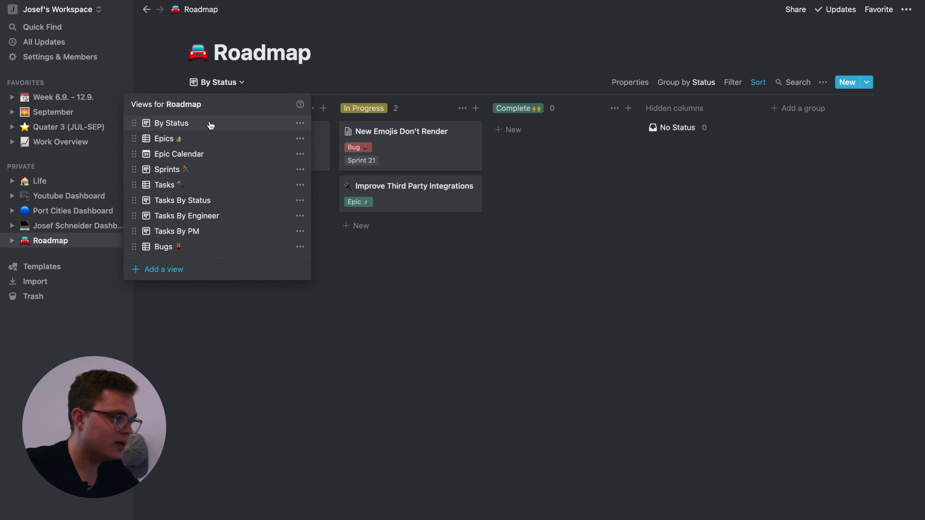
left_click(565, 56)
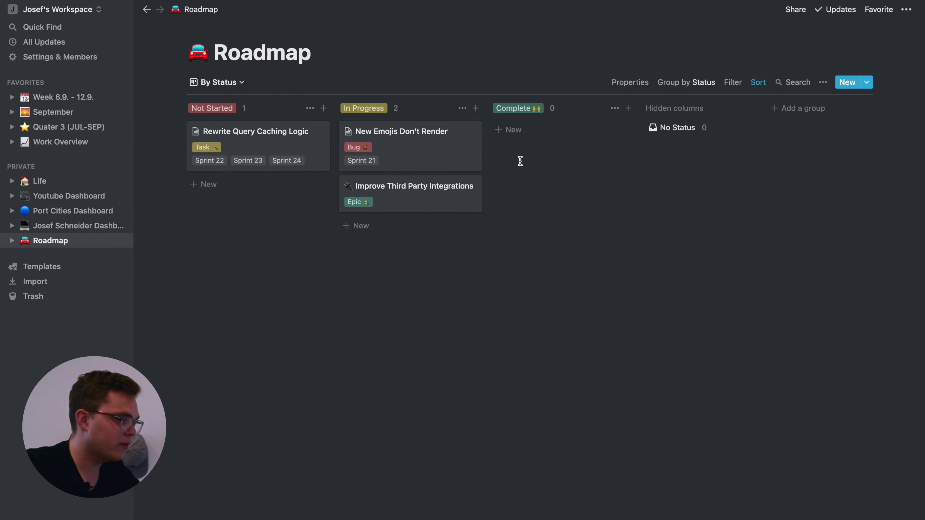
left_click(315, 148)
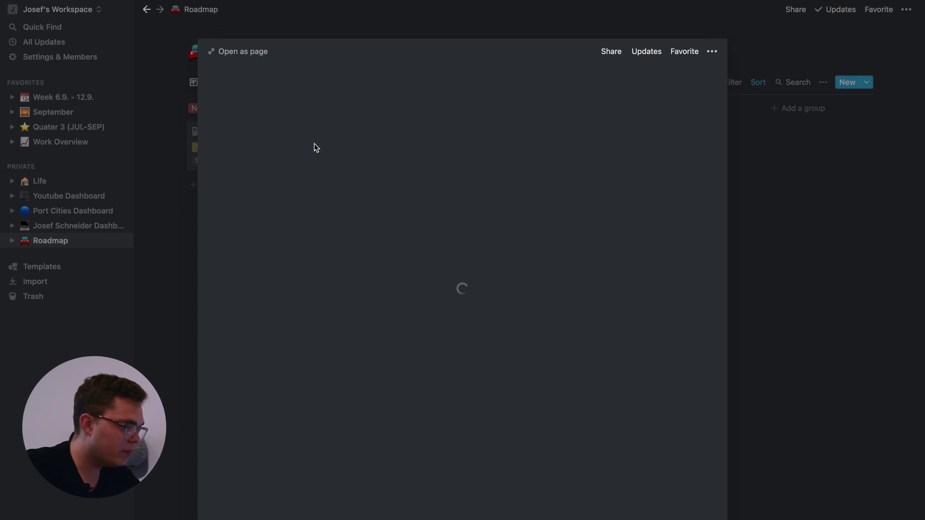
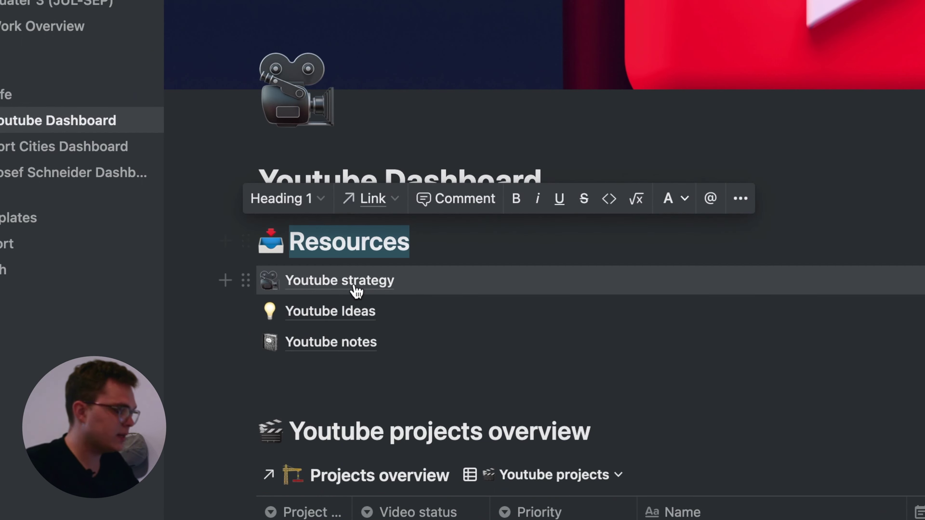
Examine the Youtube Dashboard's Resources section and the project and video status options of the Starting with Notion project.
scroll(355, 289, "down", 1)
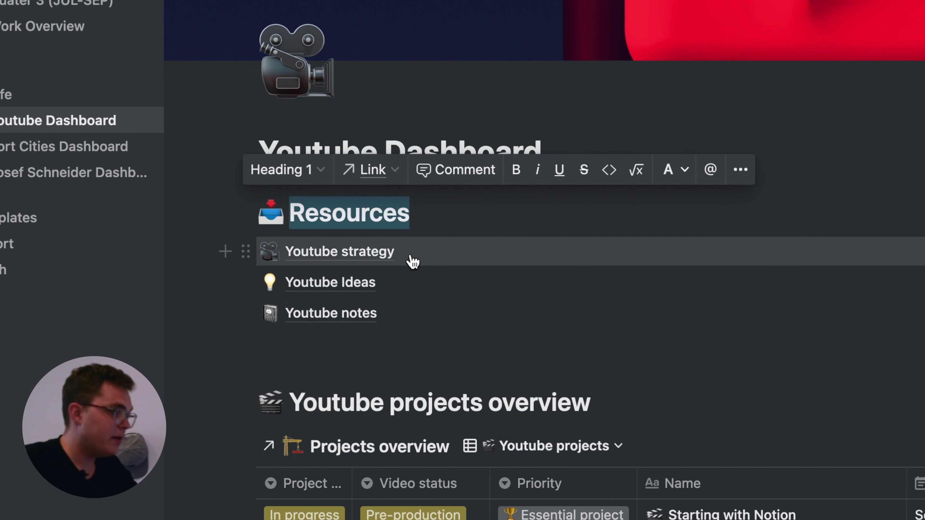
scroll(409, 259, "down", 2)
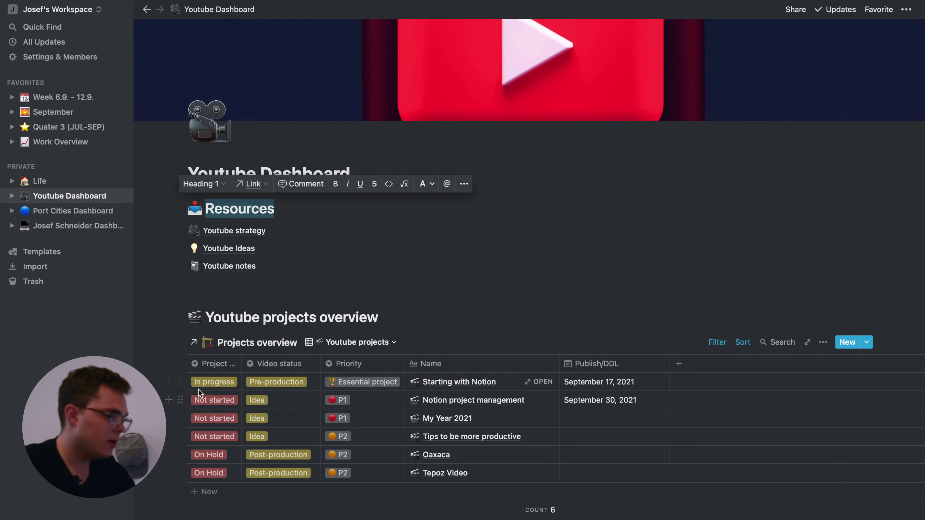
left_click(206, 382)
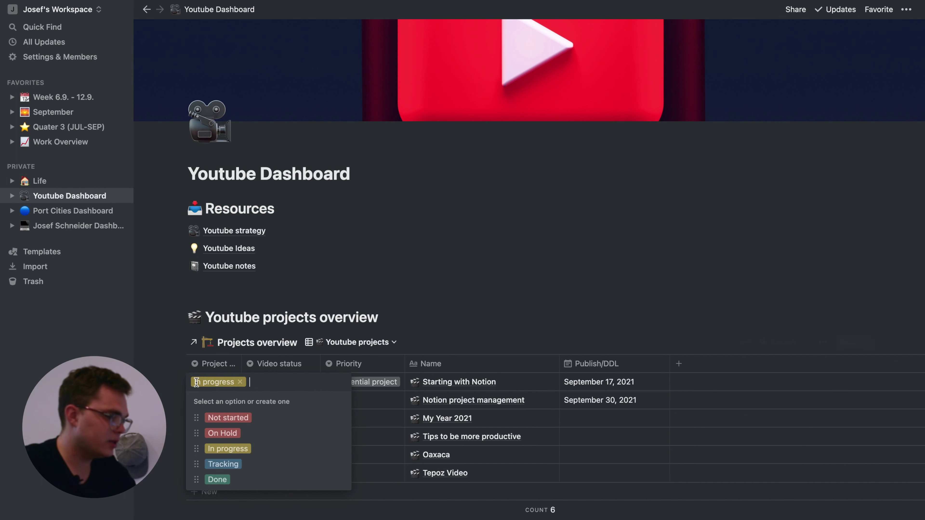
left_click(182, 380)
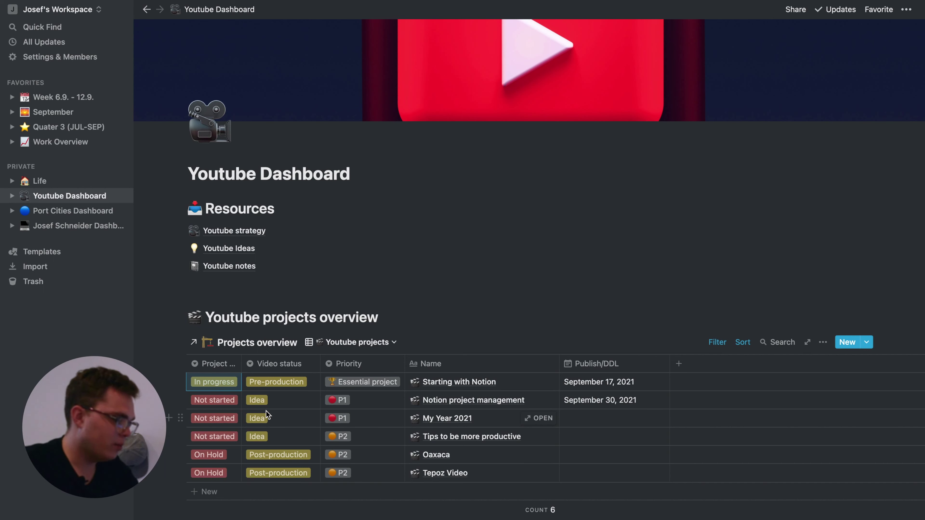
left_click(277, 382)
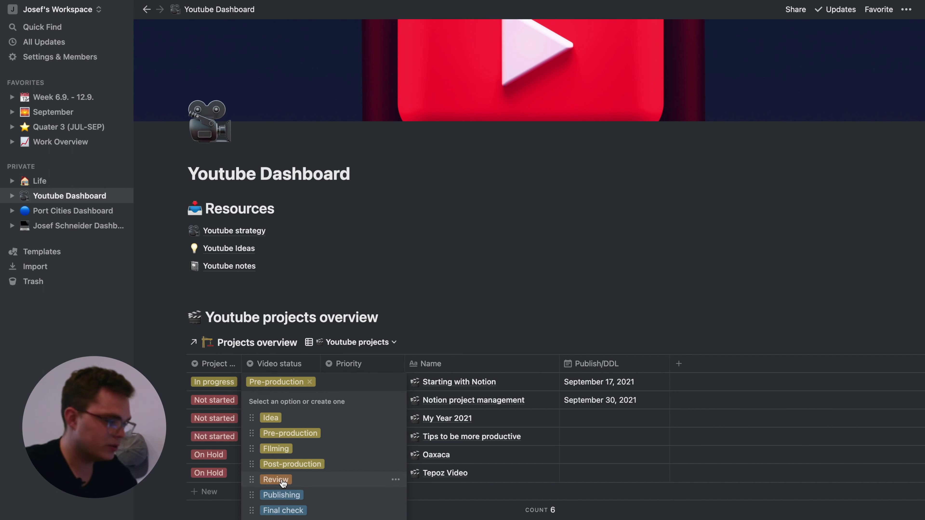
key("Escape")
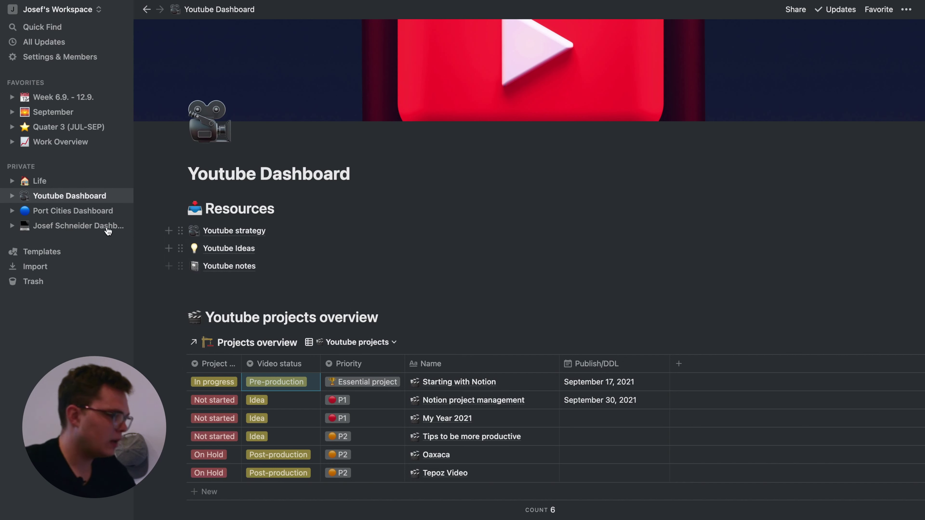
Look over the Port Cities Dashboard and the personal dashboard listed below it.
left_click(56, 211)
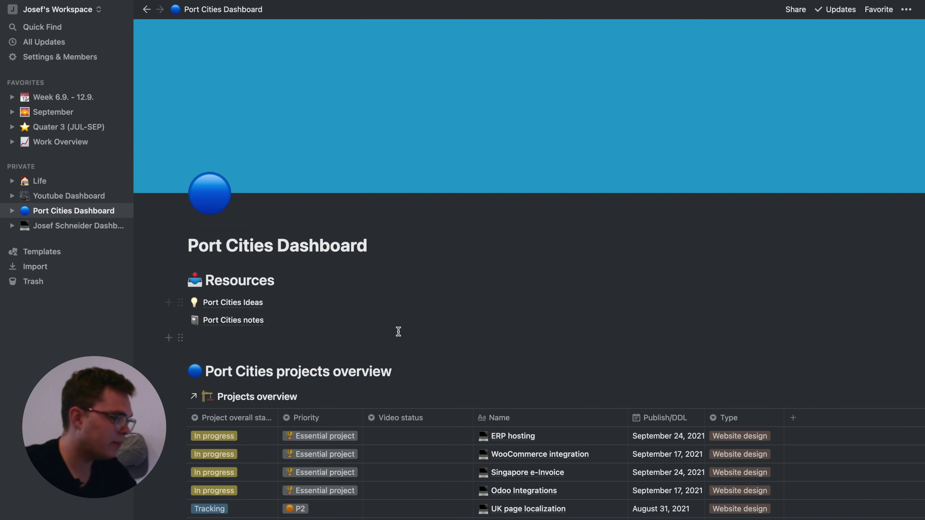
scroll(398, 330, "down", 2)
left_click(63, 224)
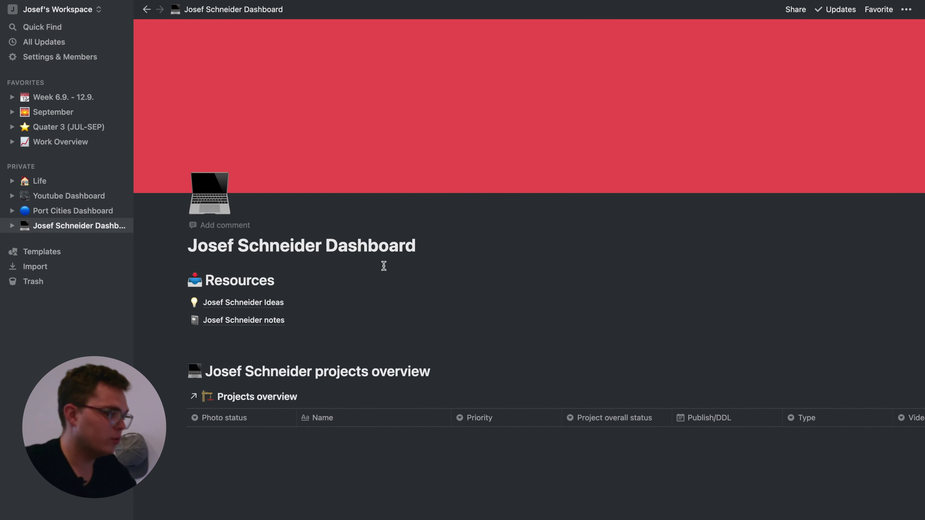
Open the Work Overview page and check the Pre-production to-do's Type options and the settings of the checkbox property.
left_click(60, 142)
scroll(571, 140, "down", 5)
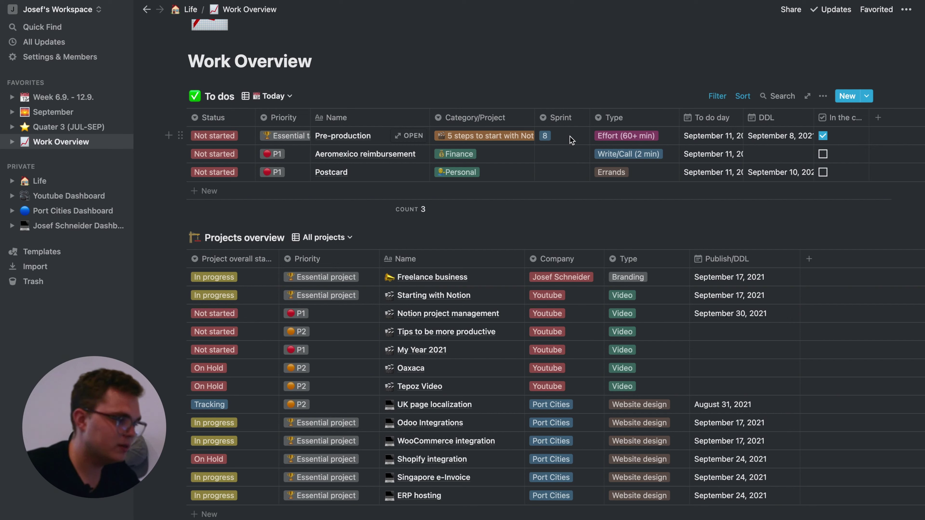
left_click(624, 138)
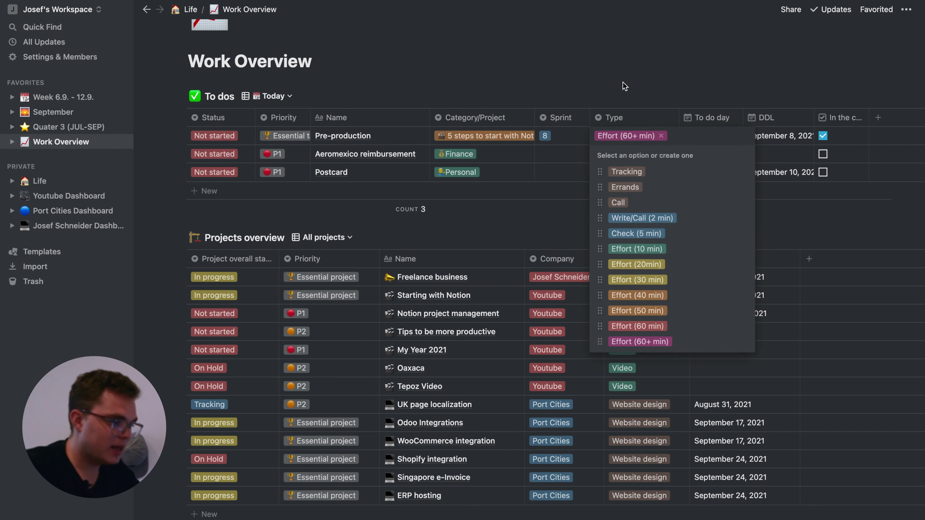
key("Escape")
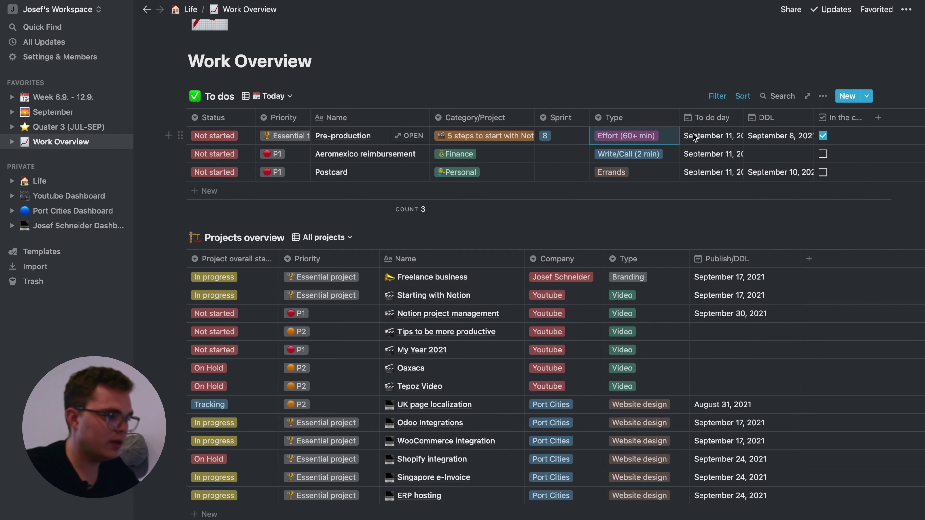
left_click(845, 118)
left_click(776, 75)
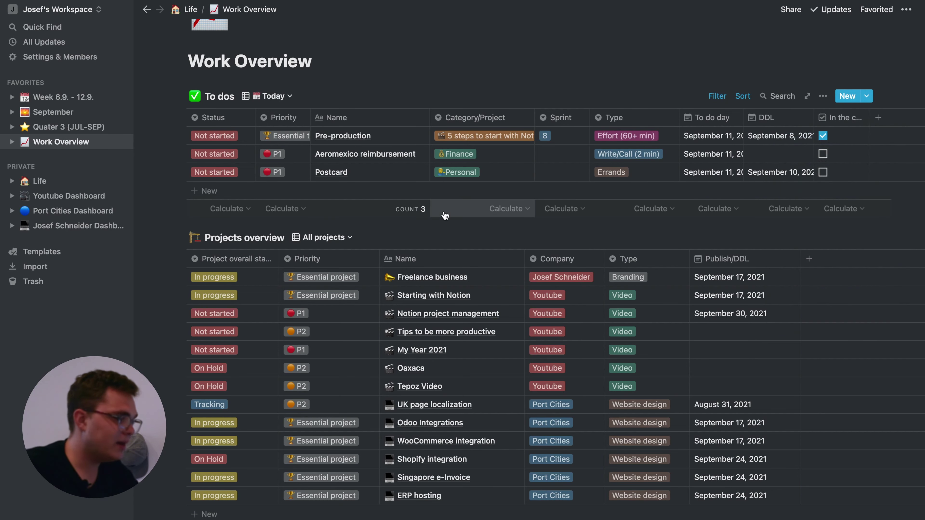
Open the Starting with Notion project from Projects overview and inspect its Related to Q goals relation property.
scroll(351, 298, "down", 2)
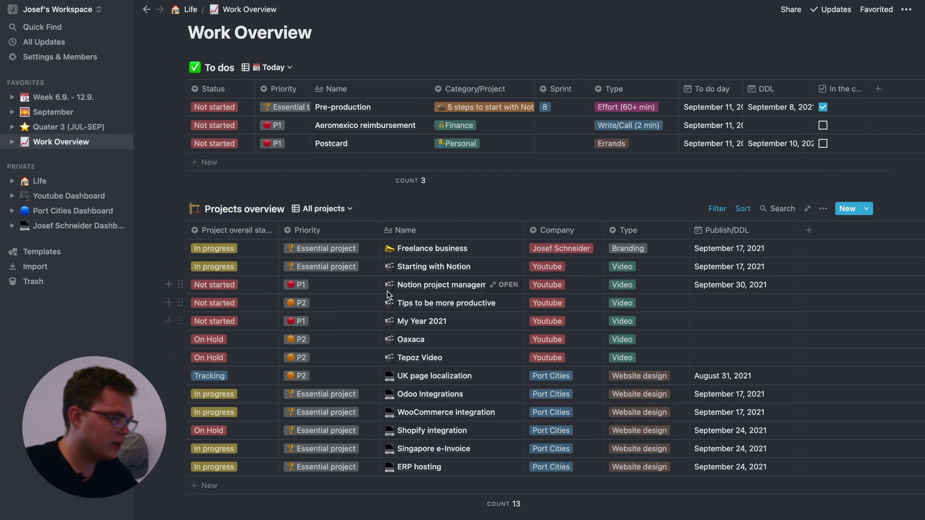
left_click(504, 266)
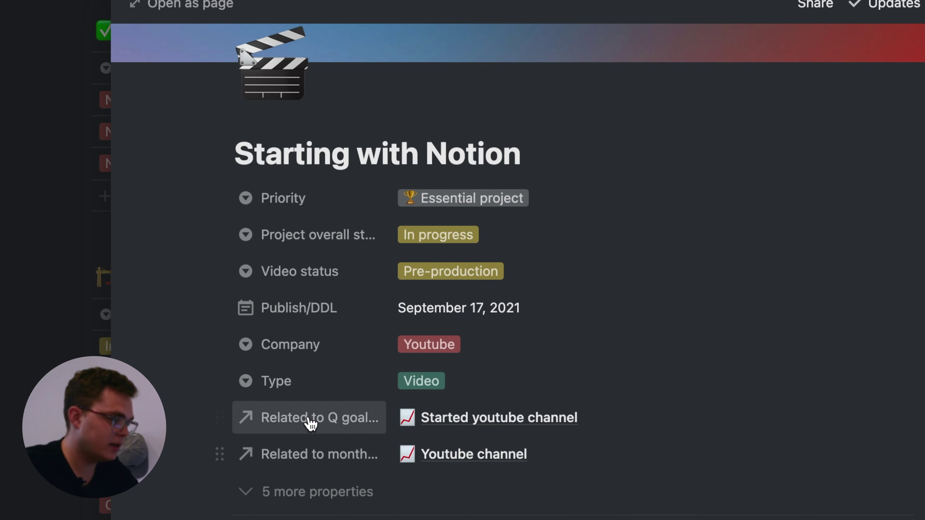
left_click(301, 425)
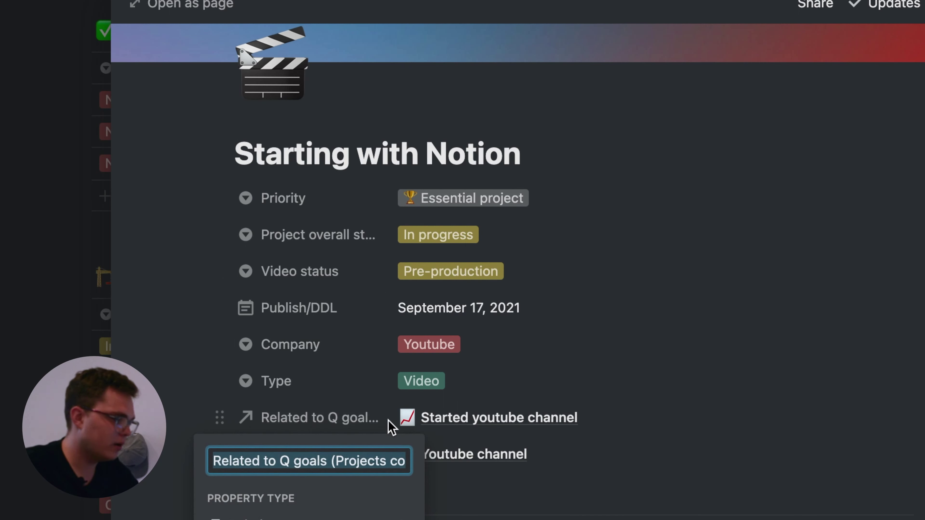
left_click(329, 385)
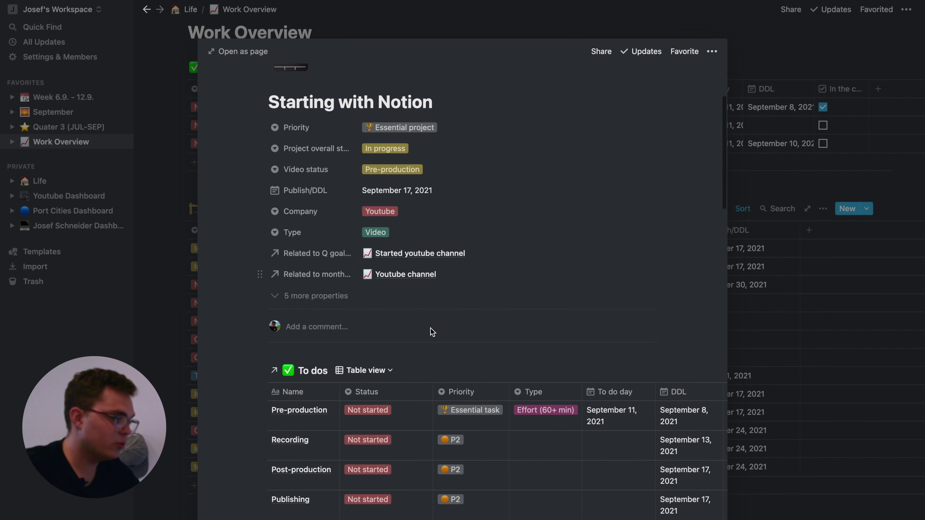
Review the To dos table inside the Starting with Notion project and check the filter applied to its Table view.
scroll(521, 493, "down", 5)
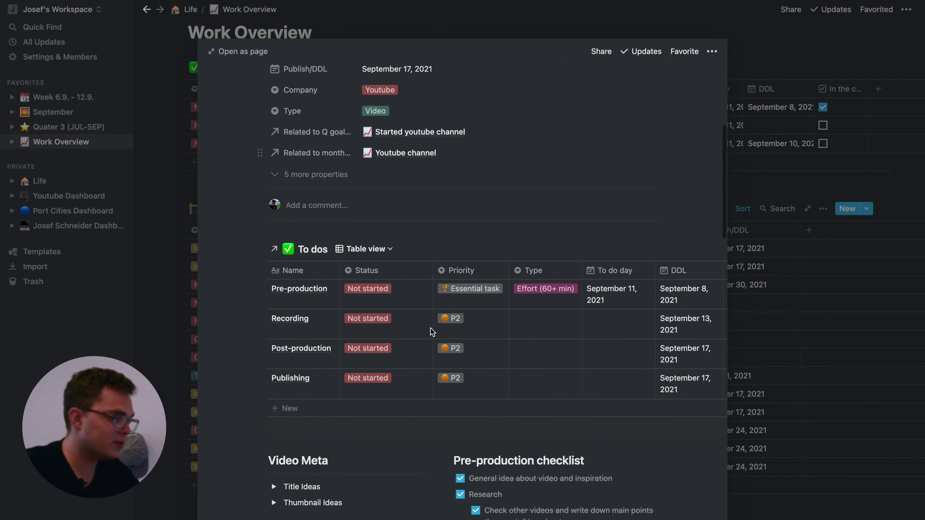
scroll(401, 313, "down", 1)
scroll(408, 297, "up", 2)
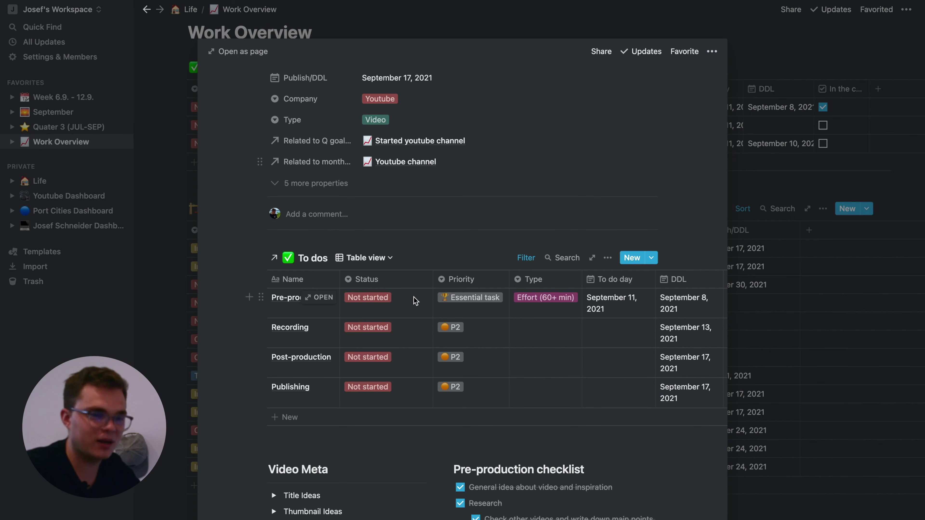
scroll(415, 301, "up", 1)
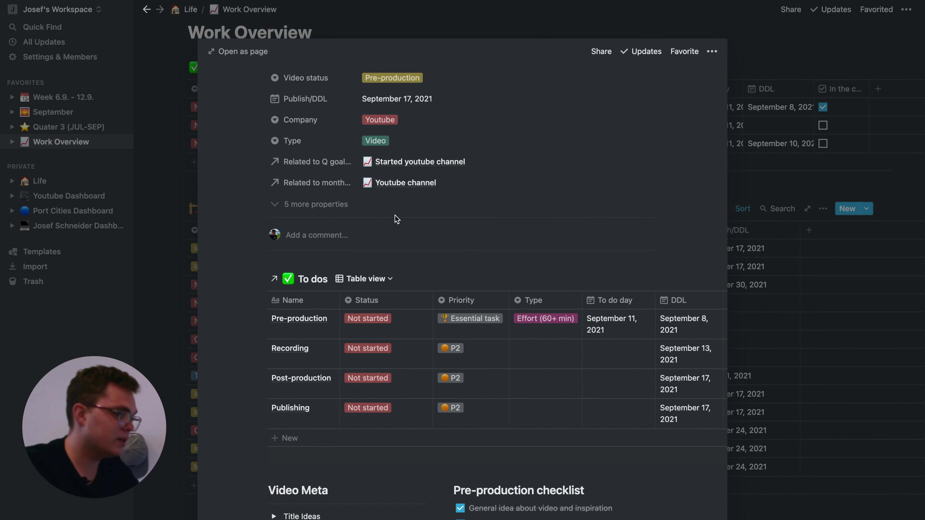
scroll(477, 207, "down", 3)
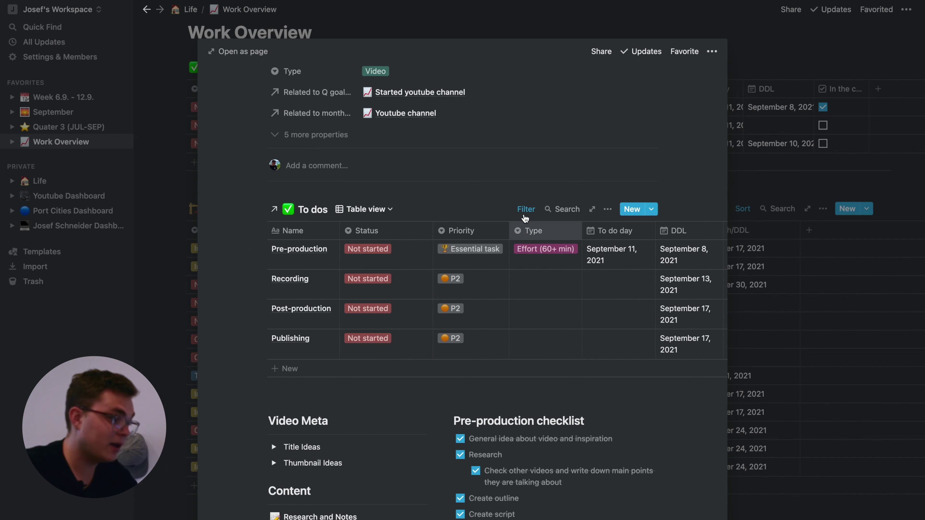
left_click(526, 211)
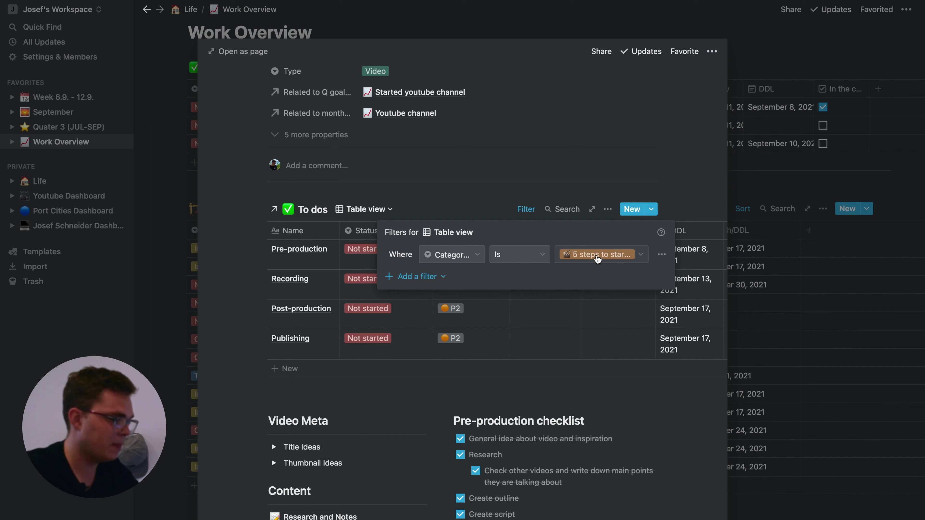
left_click(486, 209)
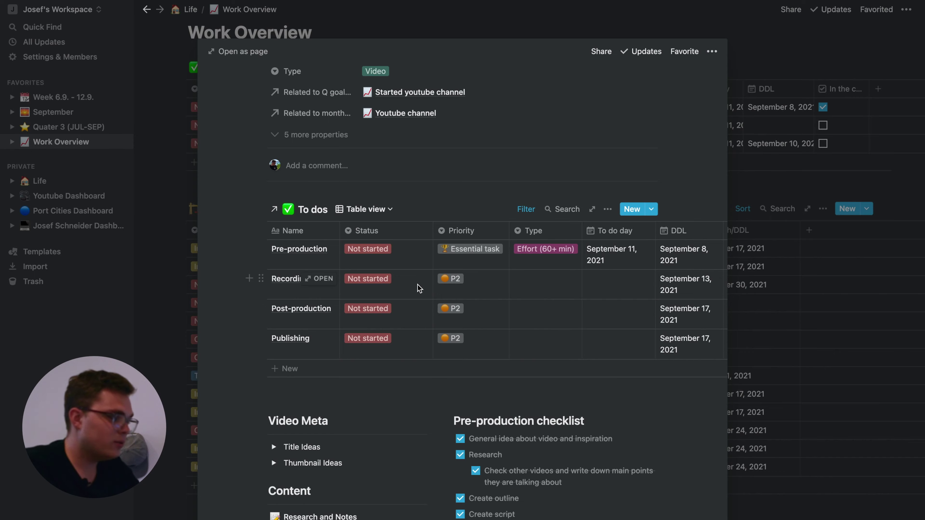
Read through the project's checklists, from Pre-production to Post-Publishing.
scroll(437, 287, "down", 4)
scroll(352, 318, "down", 4)
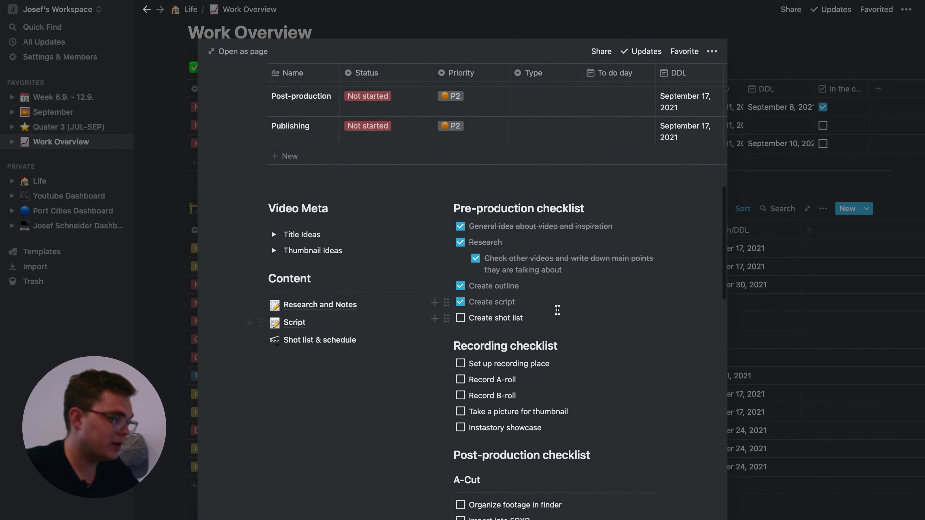
scroll(556, 200, "down", 12)
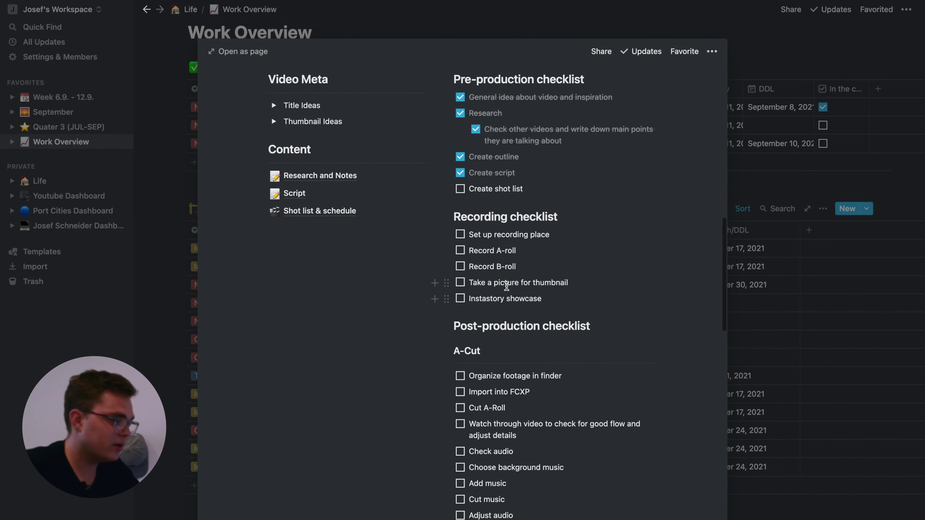
scroll(506, 286, "down", 18)
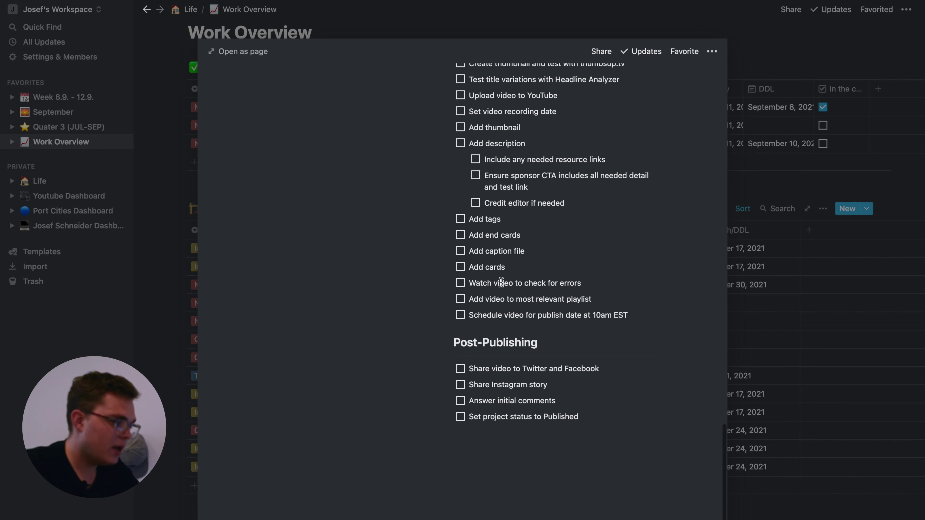
scroll(537, 265, "up", 20)
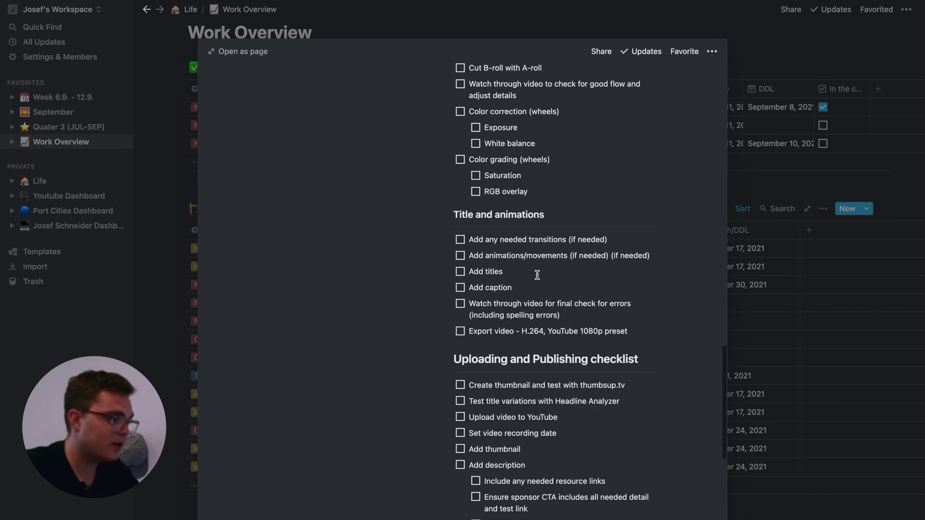
scroll(539, 279, "down", 3)
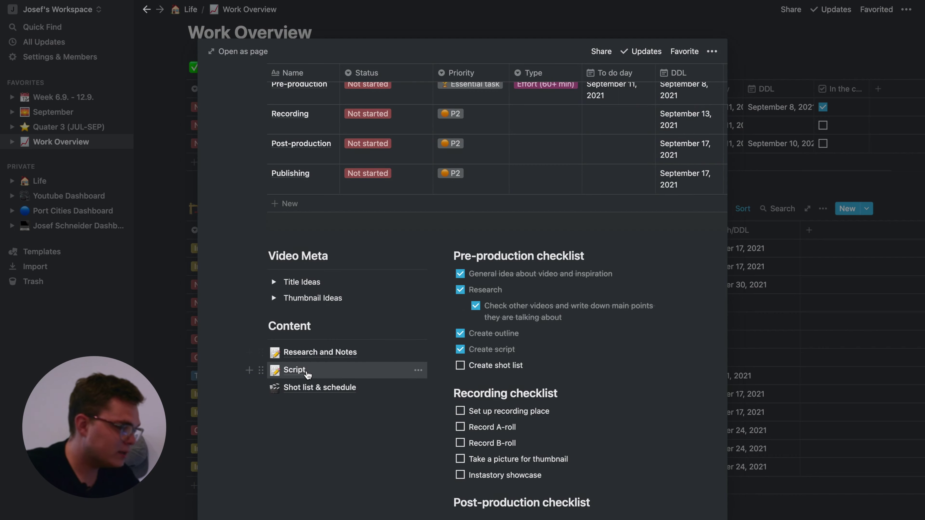
Open the project's Script page, look through its chapter table and return to the project.
left_click(296, 370)
scroll(296, 328, "down", 10)
scroll(295, 322, "up", 15)
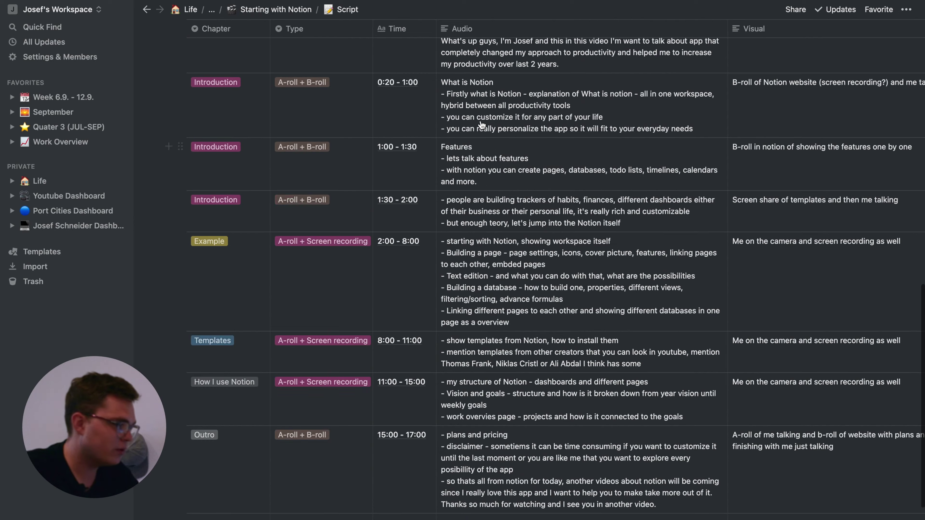
left_click(147, 10)
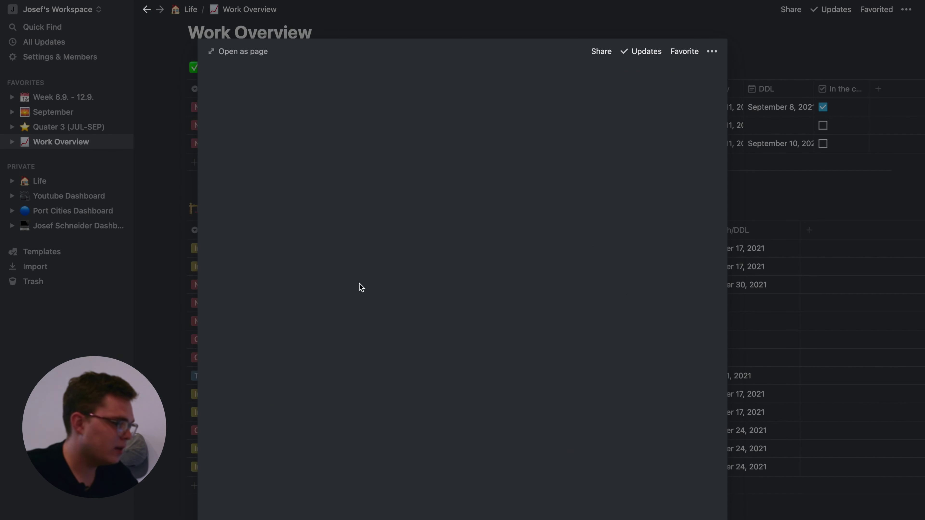
View the project's Shot list & schedule page, return to the project and close it.
scroll(324, 454, "down", 10)
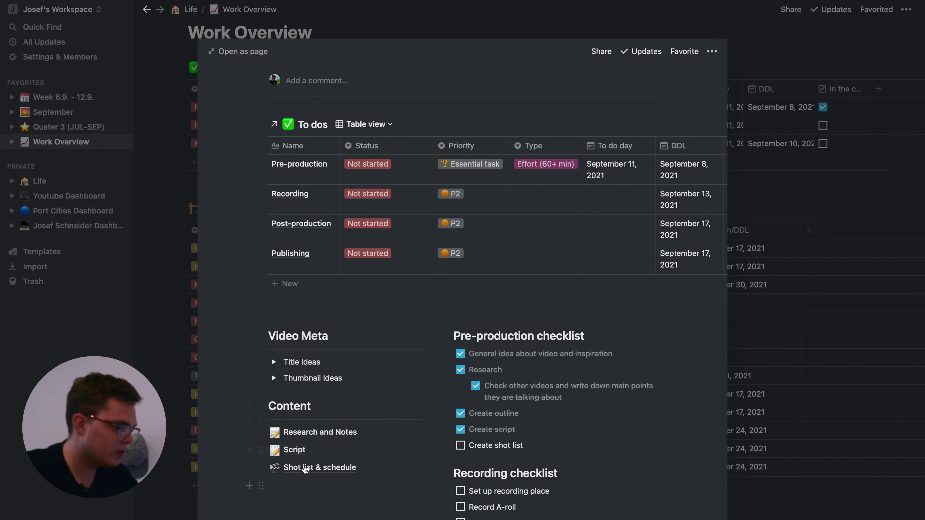
left_click(302, 468)
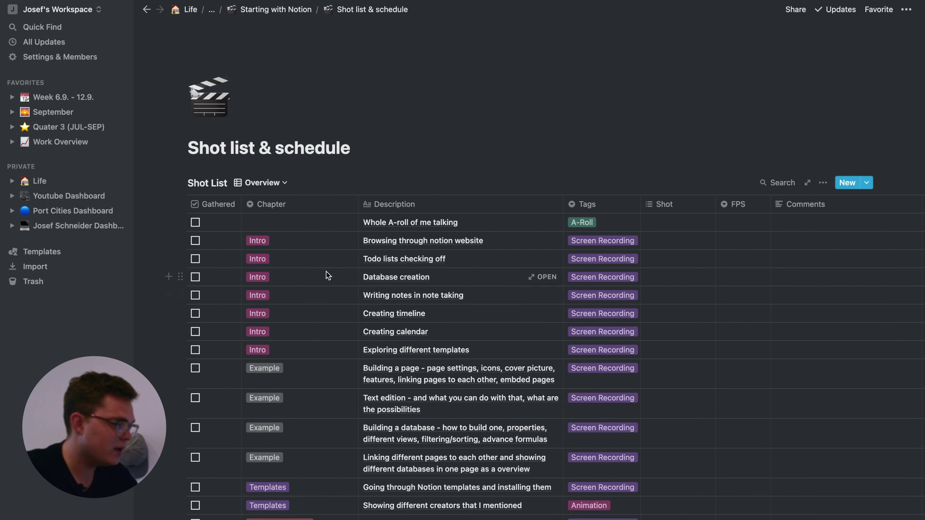
left_click(147, 10)
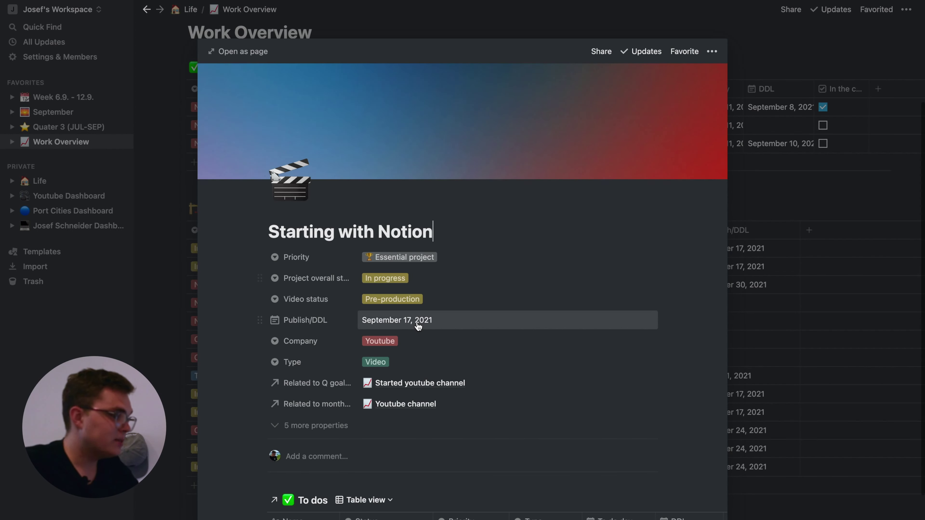
scroll(437, 326, "down", 2)
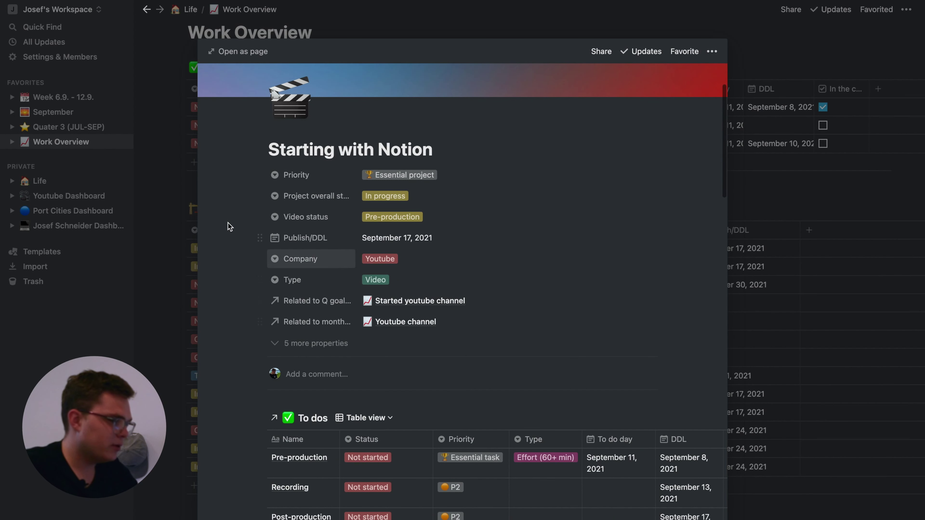
left_click(179, 178)
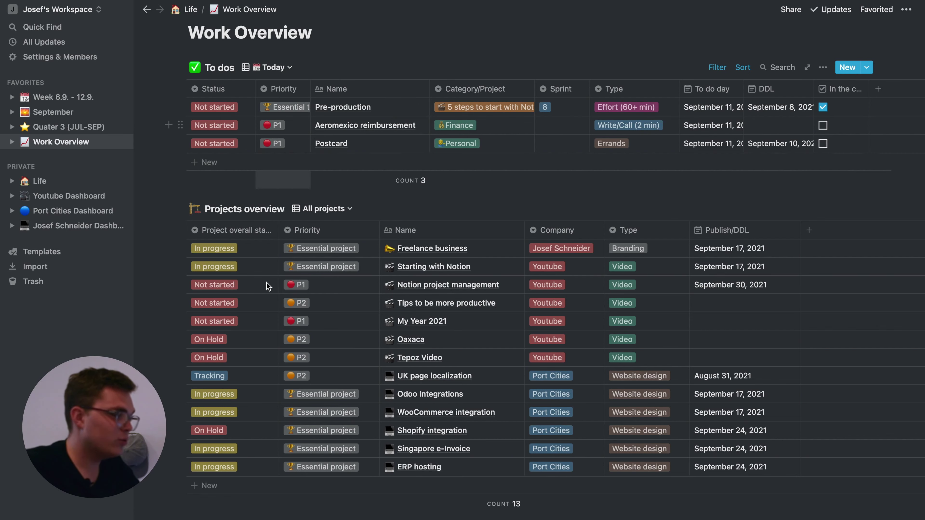
Check the Status options available for the Pre-production to-do in Work Overview.
scroll(400, 293, "up", 1)
scroll(399, 293, "up", 1)
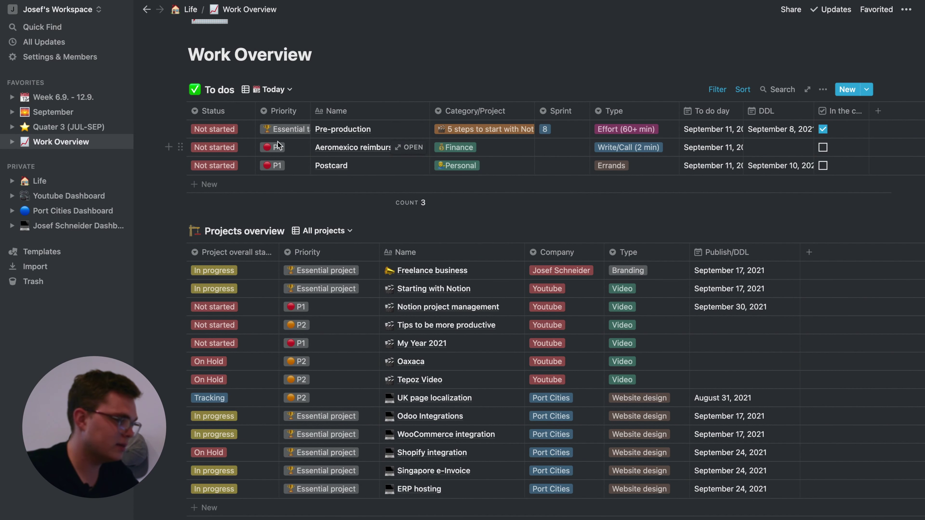
left_click(237, 130)
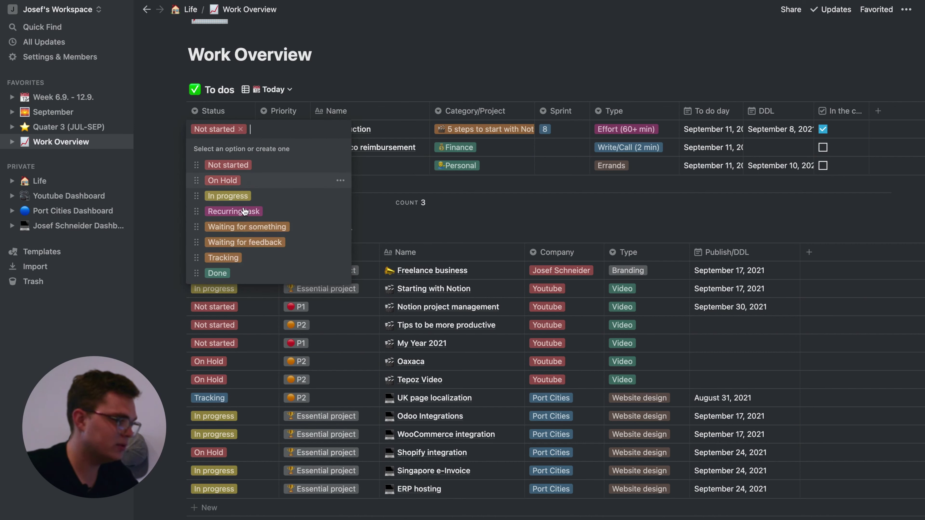
left_click(501, 218)
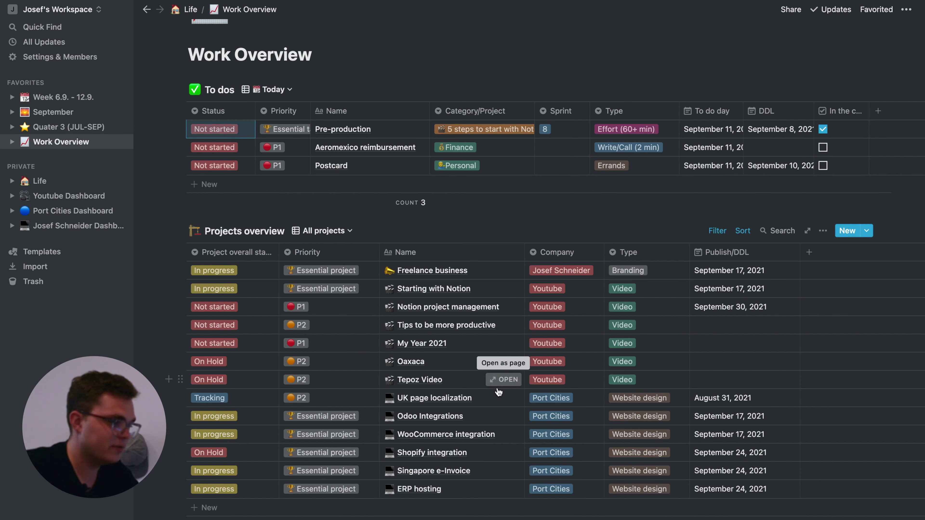
Reopen the Starting with Notion project, review its To dos and Content sections, and return to Work Overview.
left_click(503, 289)
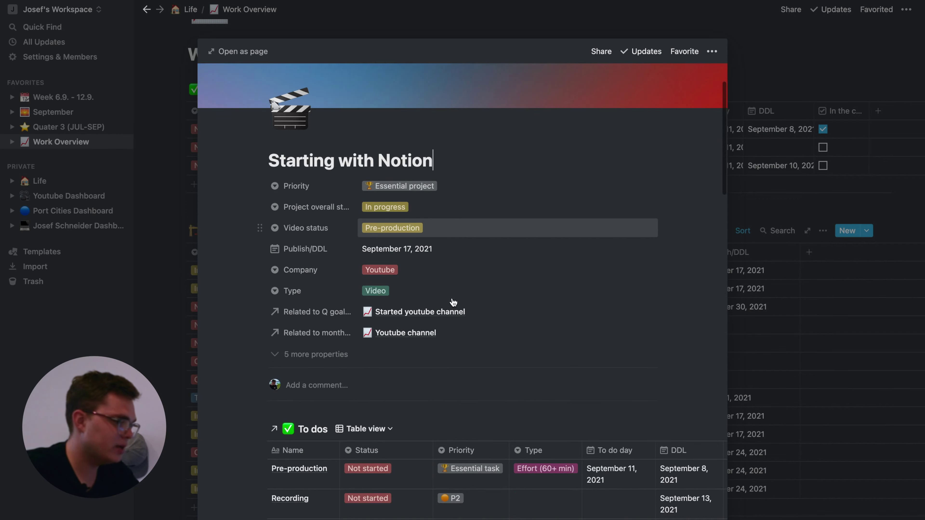
scroll(454, 302, "down", 12)
scroll(455, 293, "up", 4)
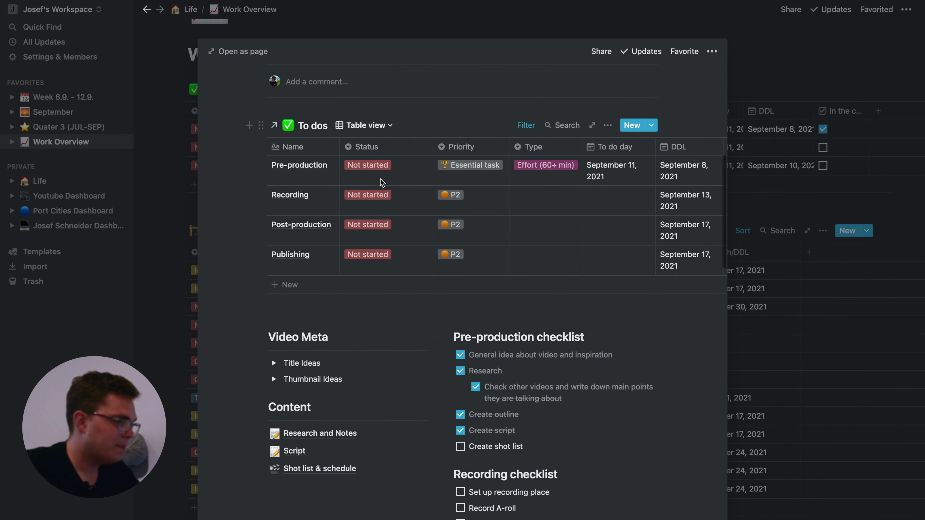
left_click(159, 191)
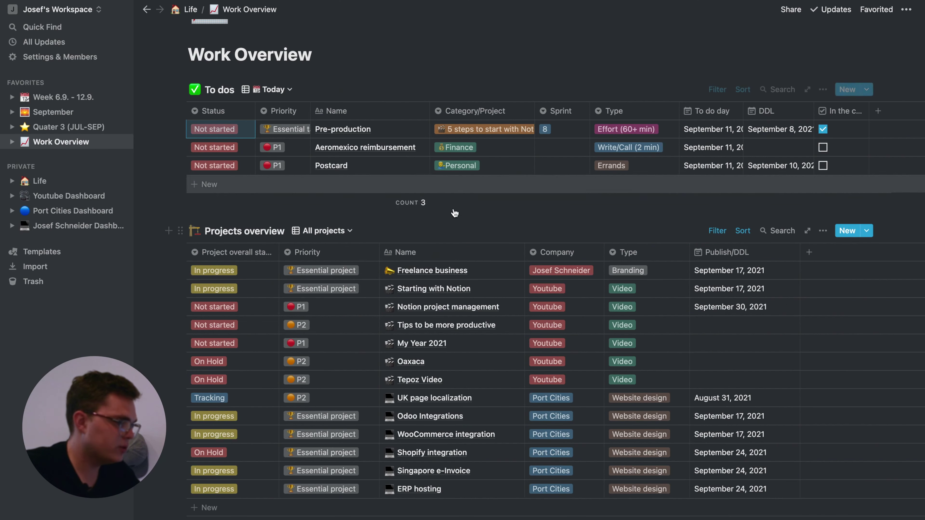
scroll(398, 219, "up", 1)
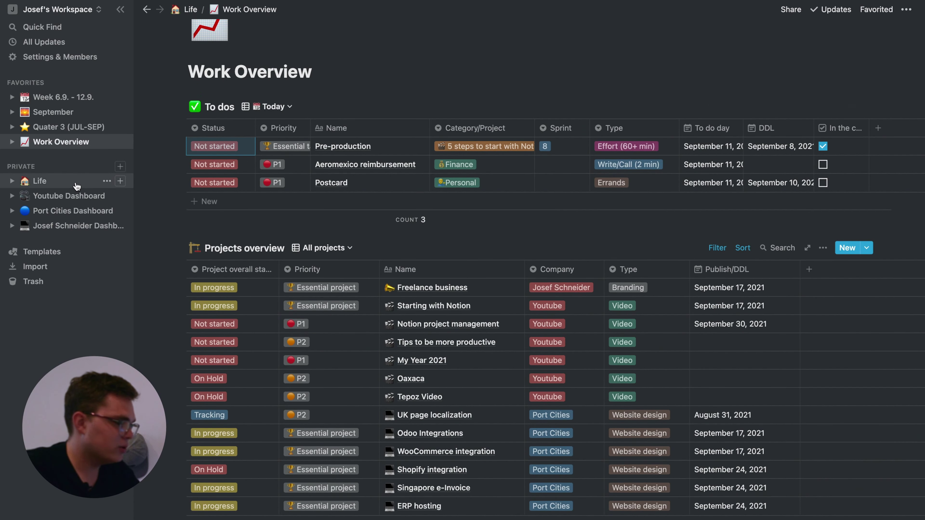